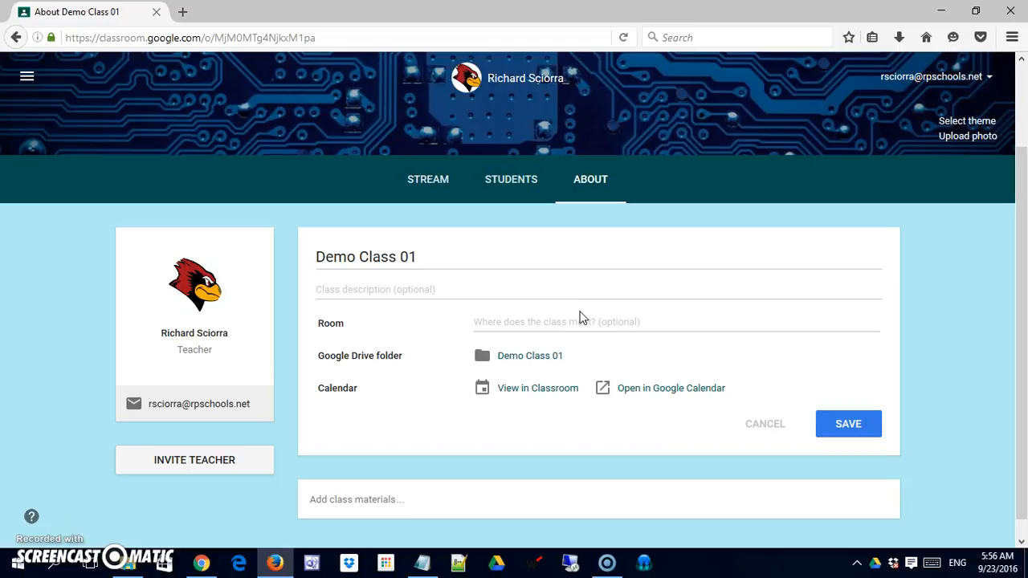
# Step: Start an email from the teacher's contact card and replace the recipient with a different e-mail address
pyautogui.scroll(-1, 581, 317)
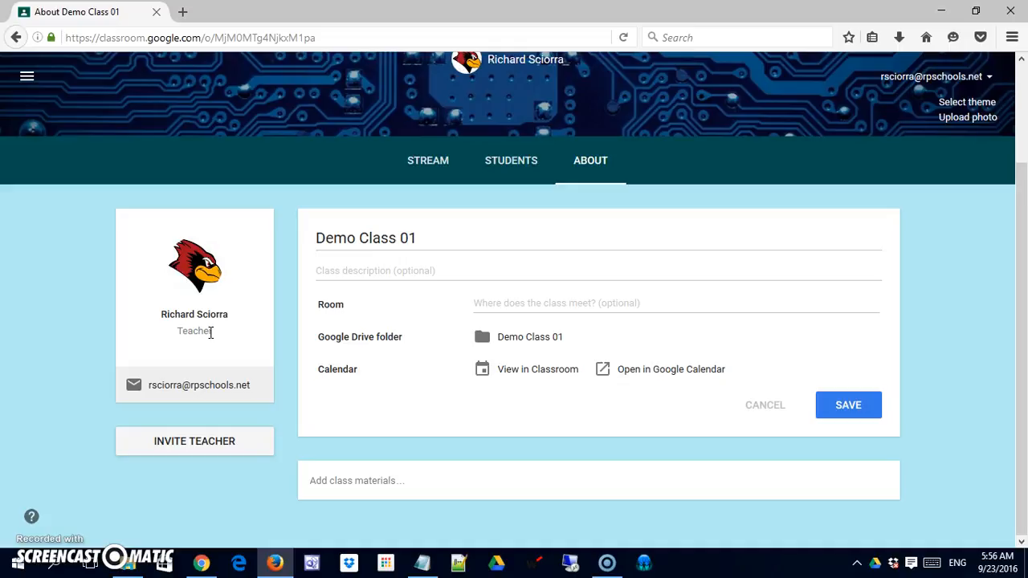
pyautogui.click(179, 391)
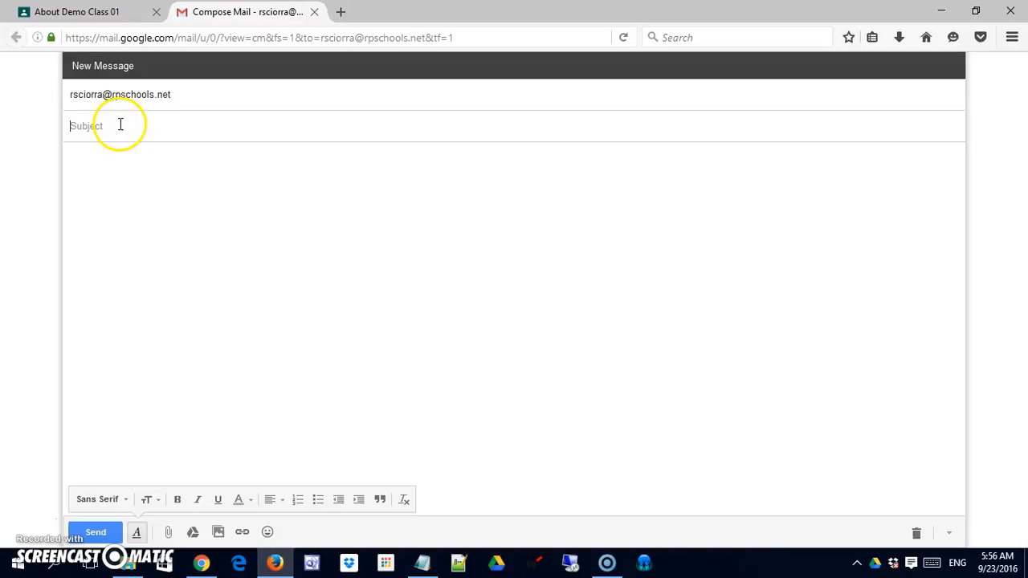
pyautogui.click(121, 93)
pyautogui.moveTo(120, 93); pyautogui.dragTo(85, 94)
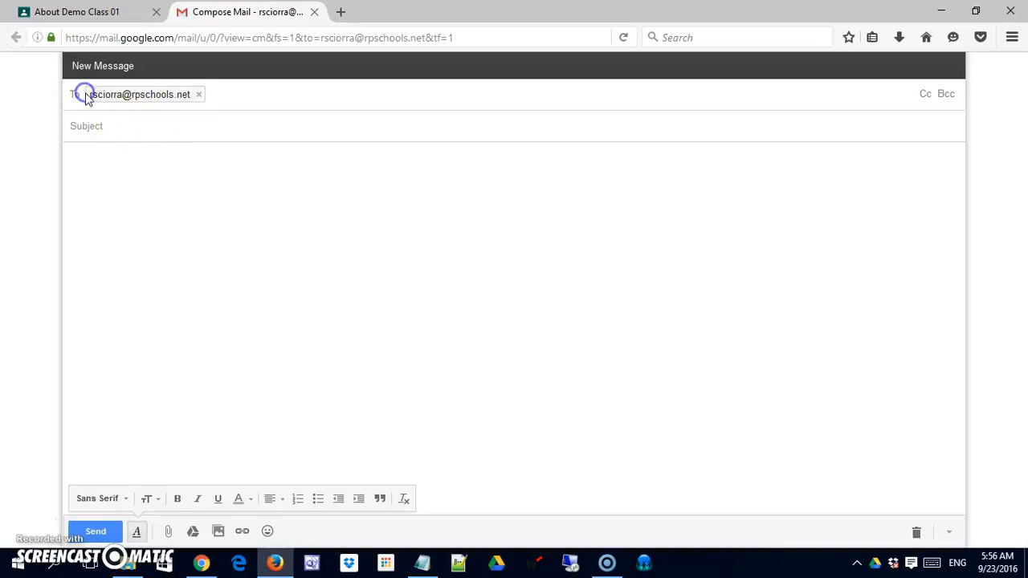
pyautogui.click(200, 95)
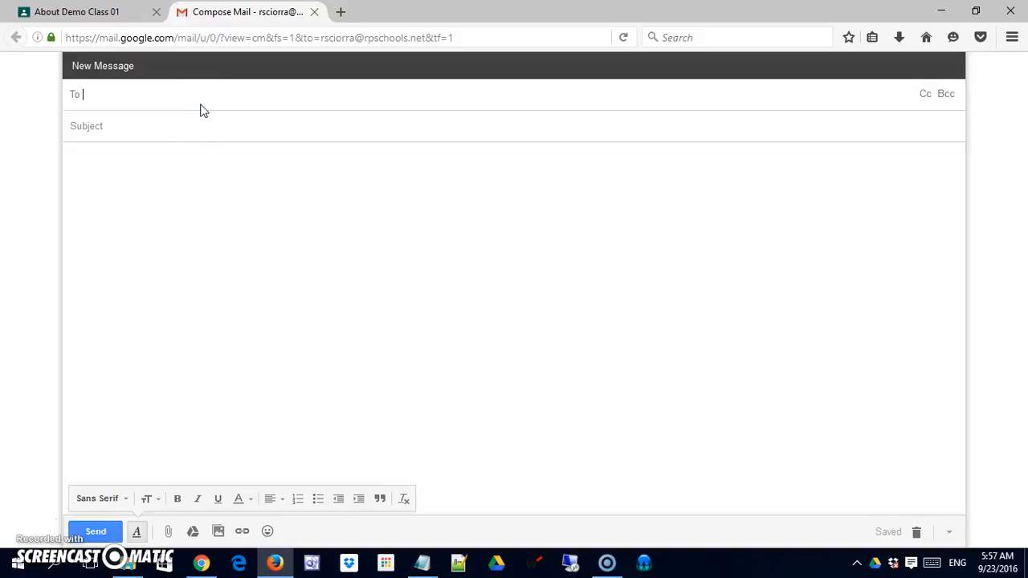
pyautogui.write('user@emai.co')
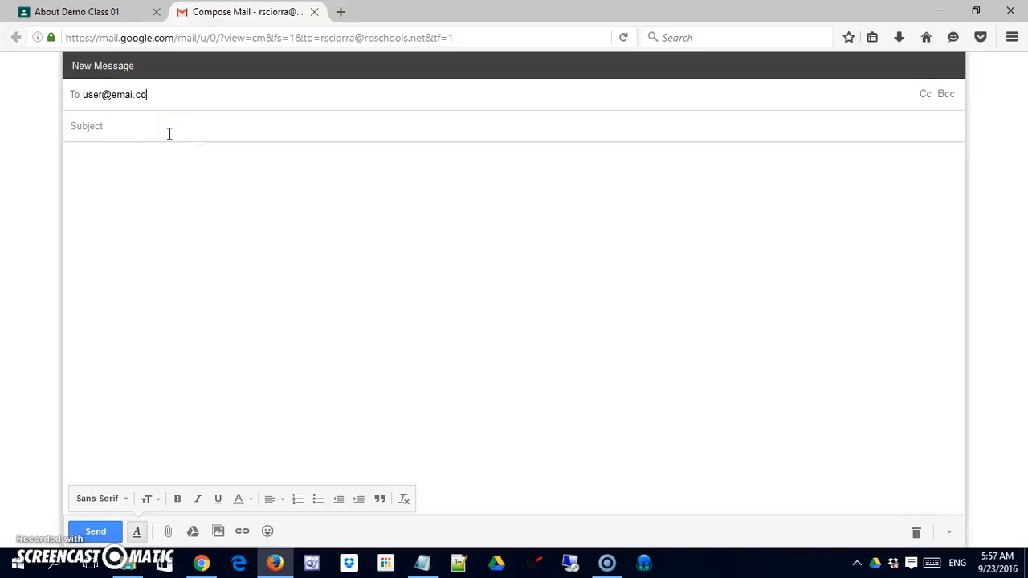
pyautogui.press('BackSpace')
pyautogui.press('BackSpace')
pyautogui.press('BackSpace')
pyautogui.write('l.com')
# Step: Enter "ZCzcc" as the email subject and "zcZc" as the message, and close the draft without sending it
pyautogui.click(169, 134)
pyautogui.write('ZCzcc')
pyautogui.click(168, 209)
pyautogui.write('zcZc')
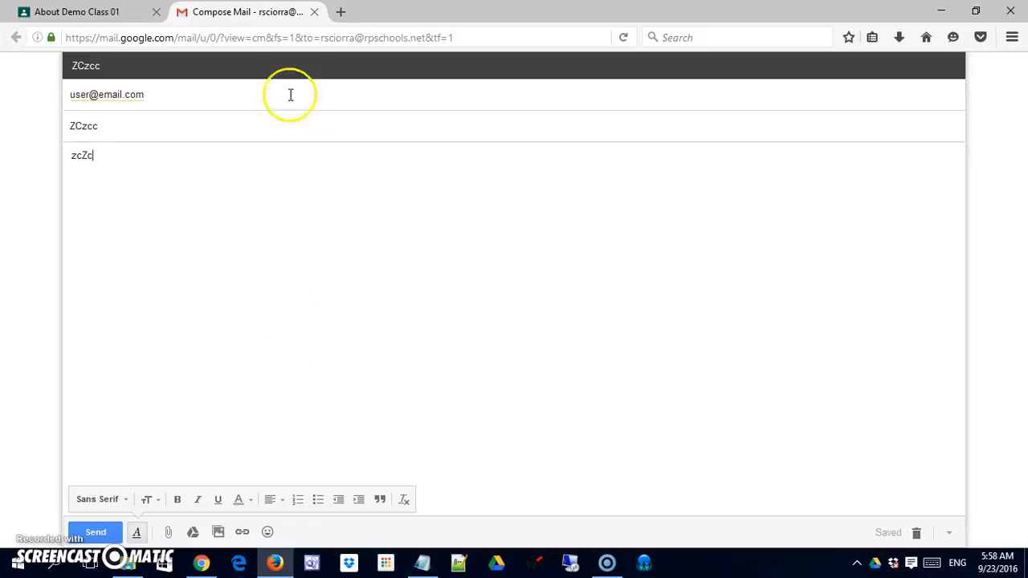
pyautogui.click(315, 12)
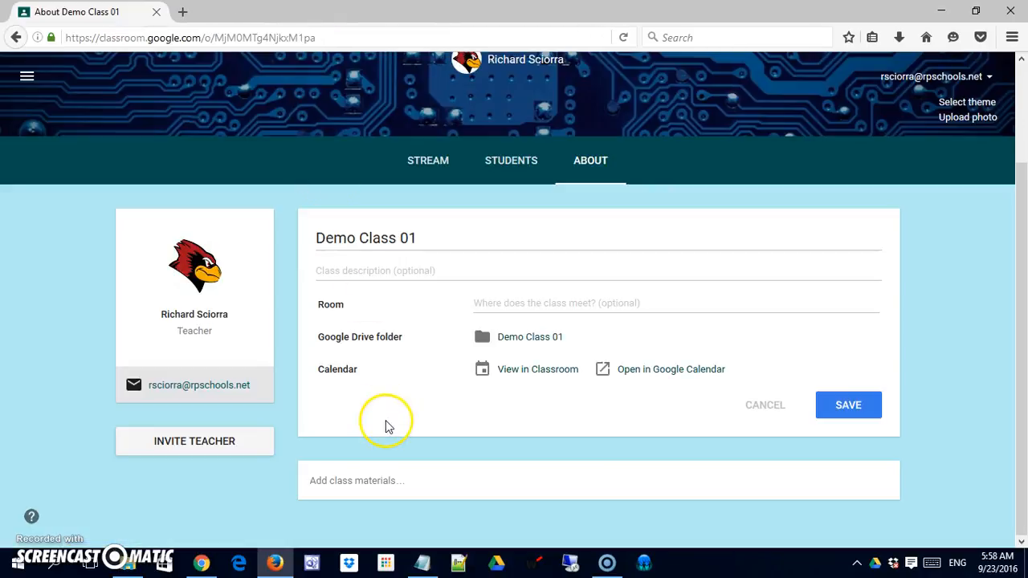
# Step: Pick the first listed contact as a teacher to invite to the class, and cancel the invitation
pyautogui.click(173, 448)
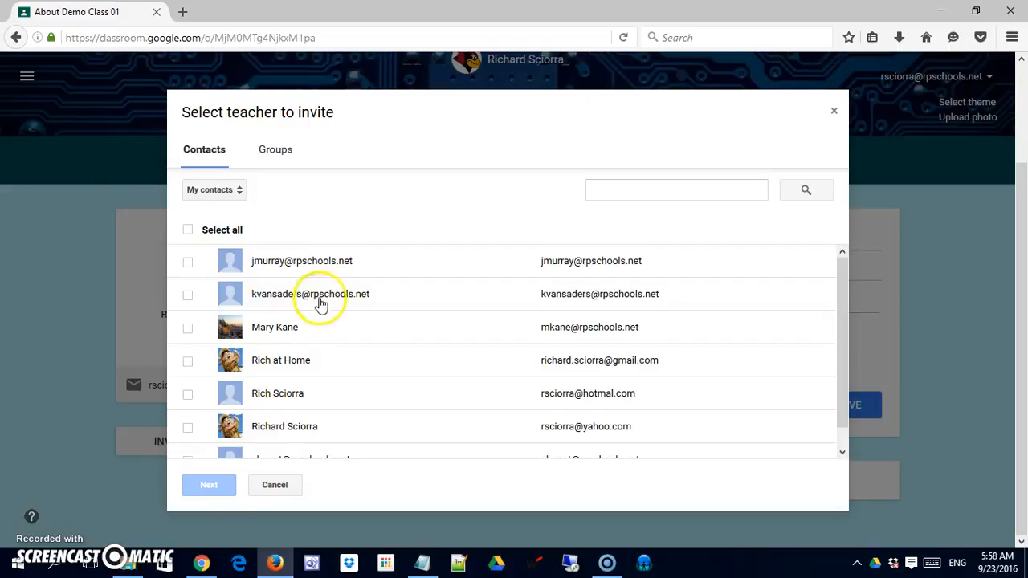
pyautogui.click(189, 264)
pyautogui.click(210, 486)
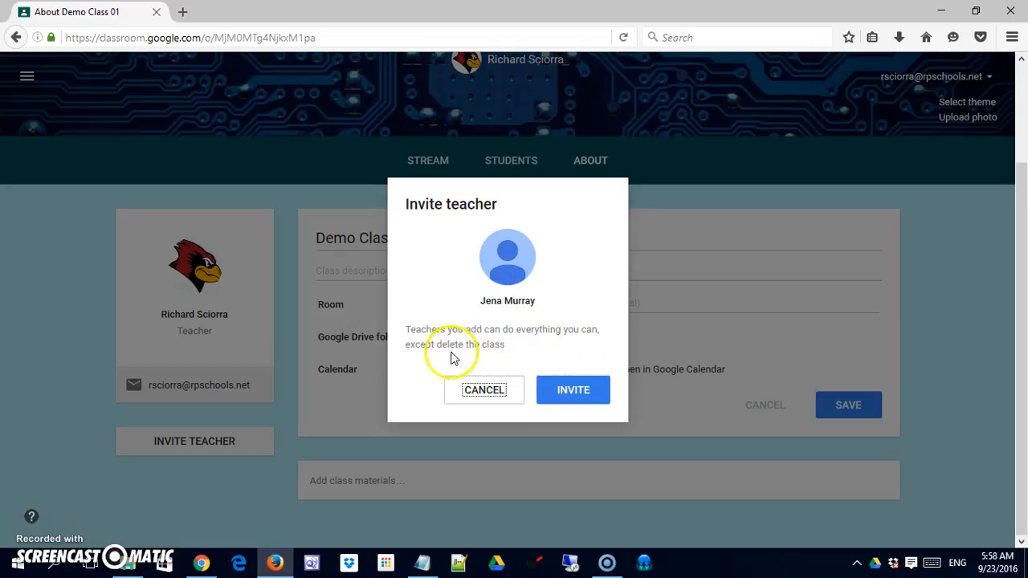
pyautogui.click(478, 397)
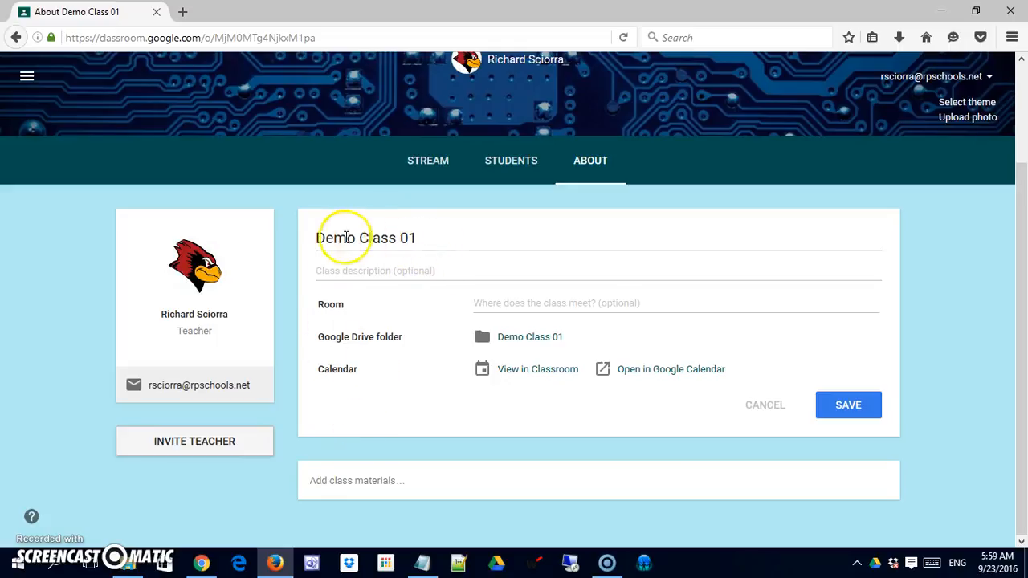
# Step: Fill in the class description with the teacher's title and short name followed by "Integrating Technology class"
pyautogui.click(437, 272)
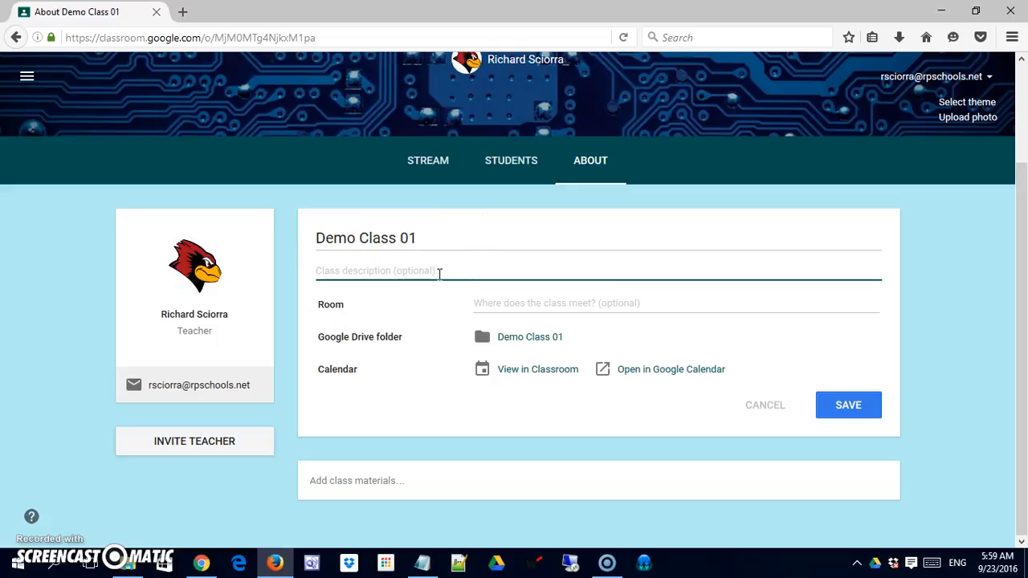
pyautogui.write('Mr. Sc')
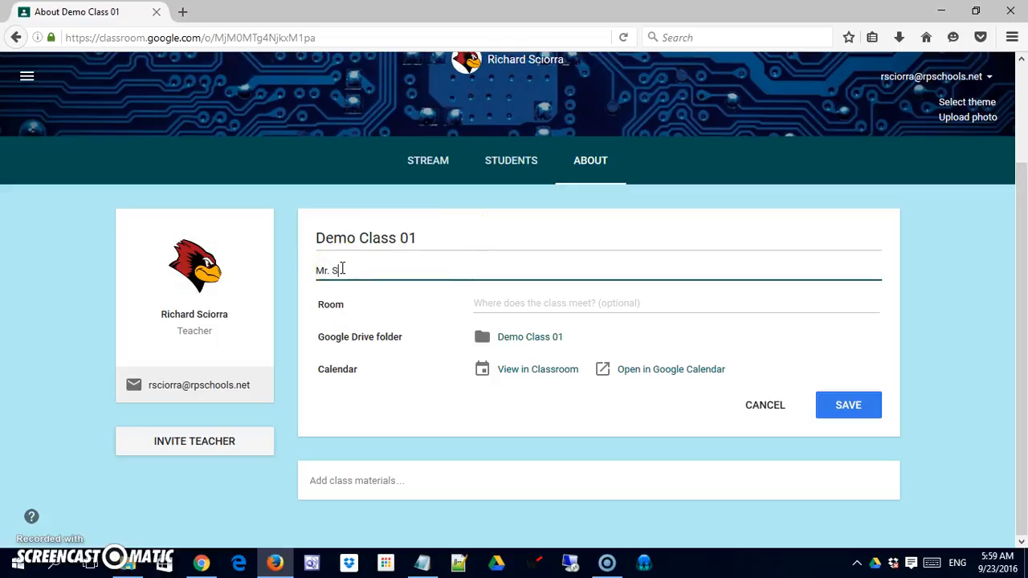
pyautogui.write("io's Integrating Technology class")
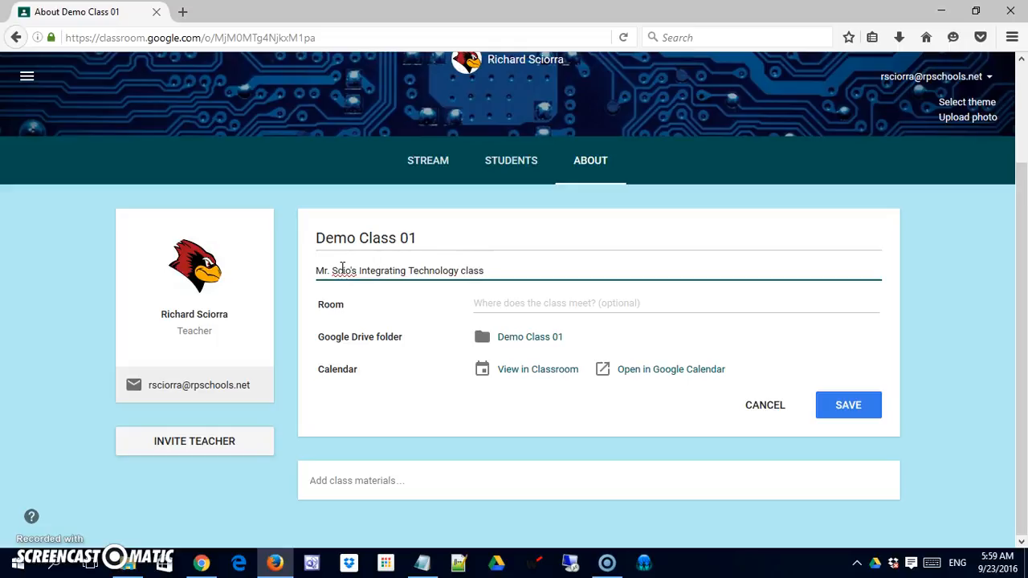
# Step: Set the class room to "Online" and save the class details
pyautogui.click(511, 300)
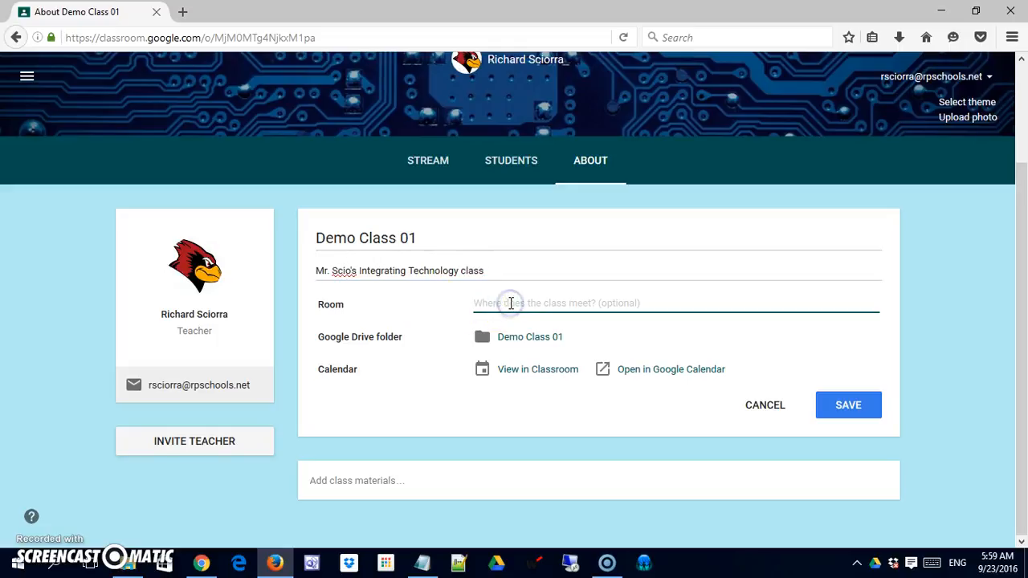
pyautogui.write('Online')
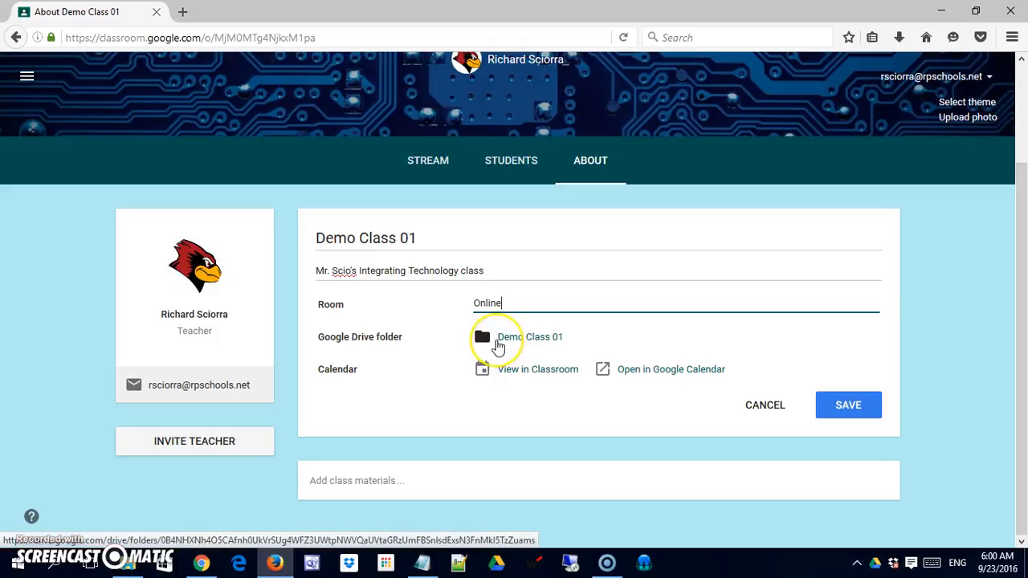
pyautogui.click(562, 343)
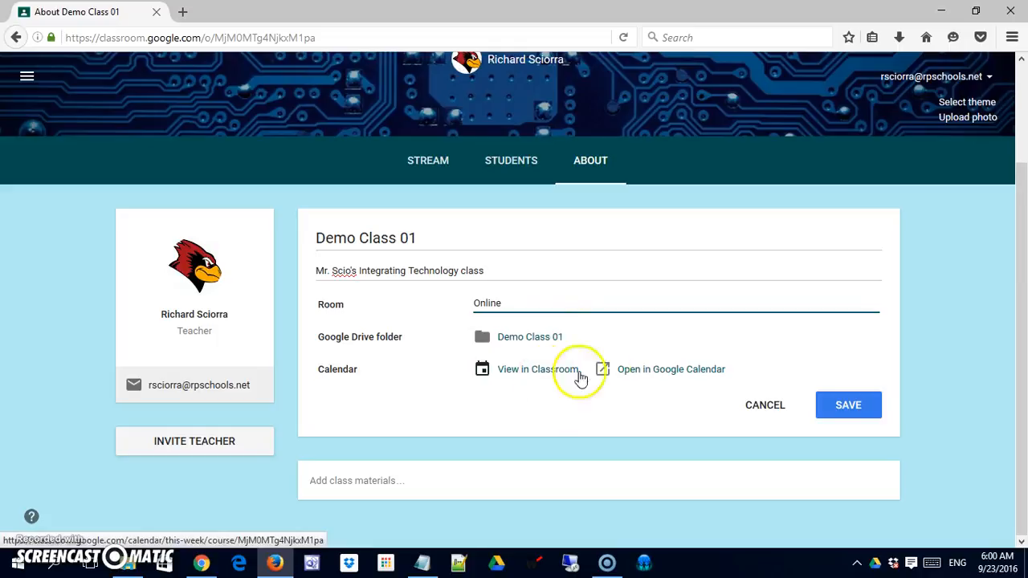
pyautogui.click(836, 413)
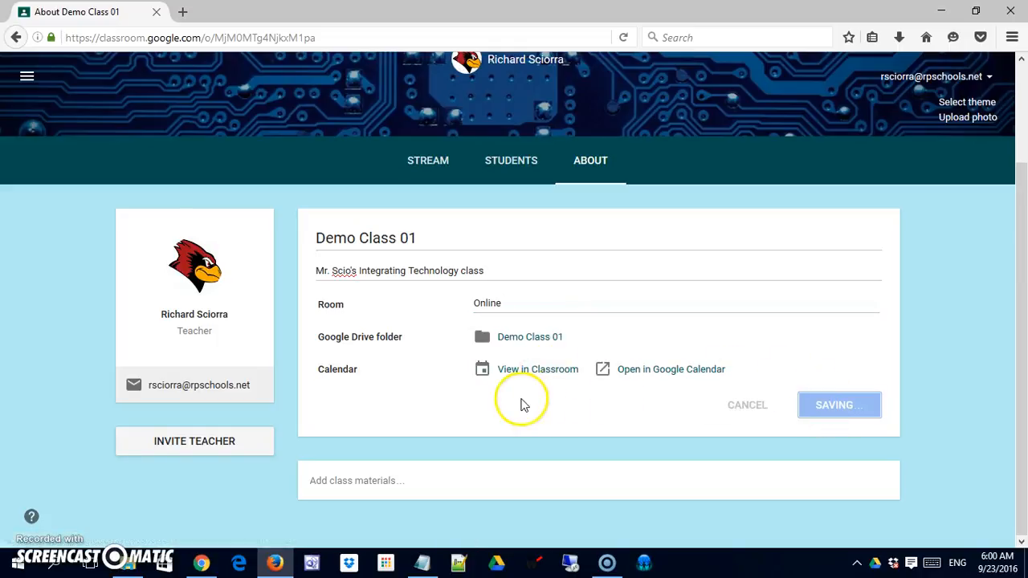
# Step: View the class calendar in Classroom and return to the class's About page
pyautogui.click(449, 412)
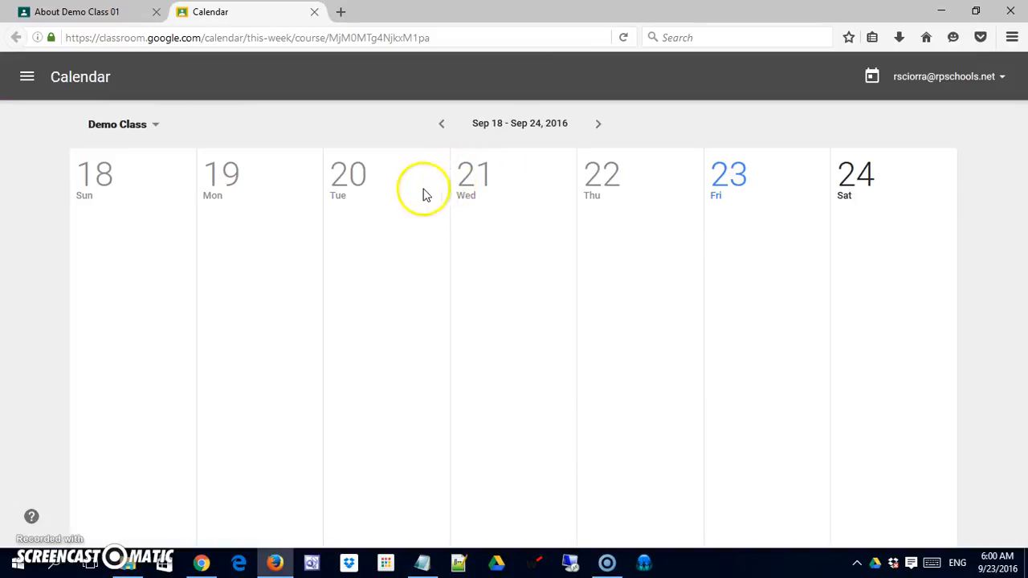
pyautogui.click(314, 11)
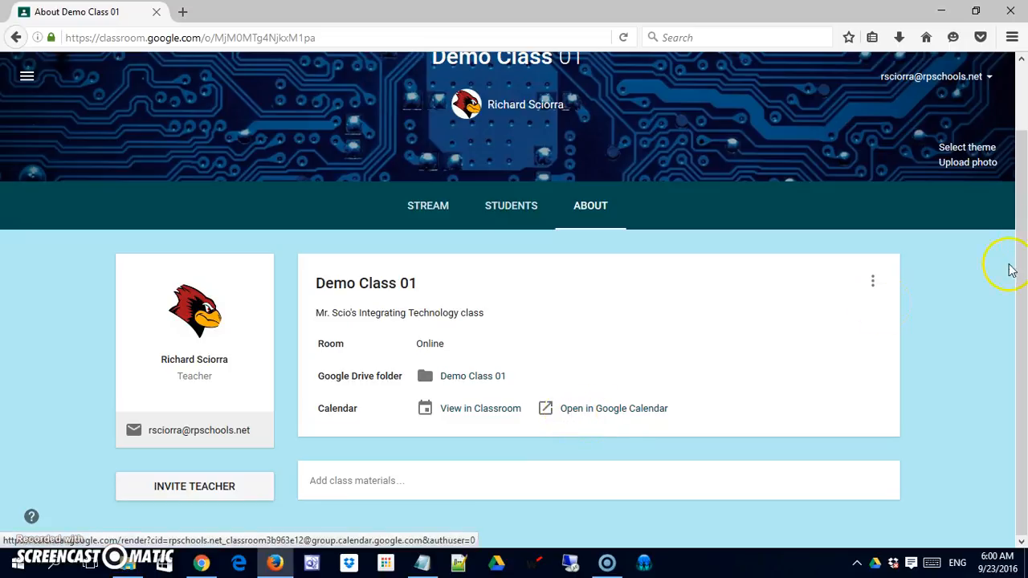
# Step: Start a new class materials entry titled "About Me"
pyautogui.click(374, 491)
pyautogui.scroll(-2, 691, 437)
pyautogui.click(380, 404)
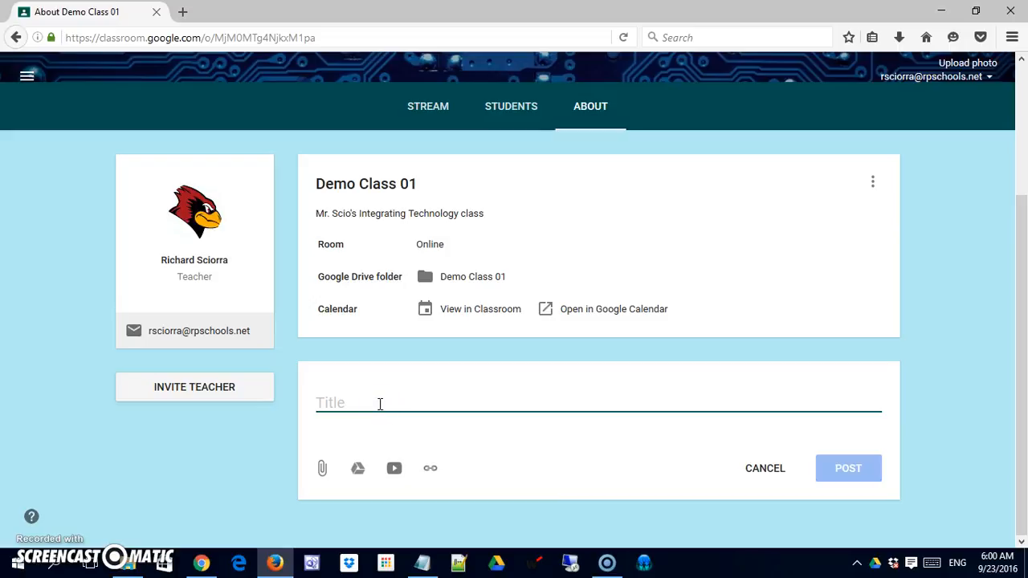
pyautogui.write('About Me')
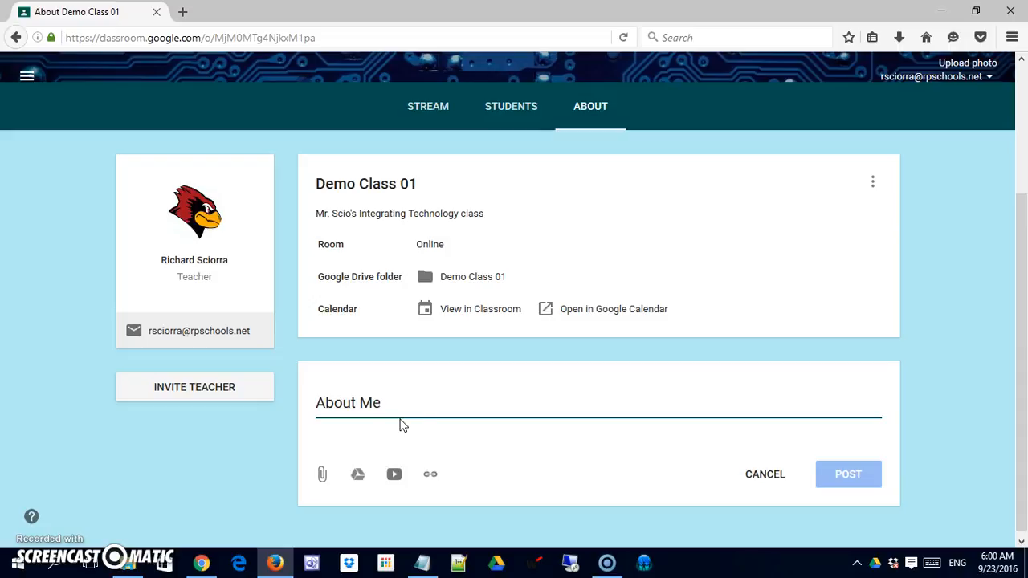
pyautogui.click(319, 476)
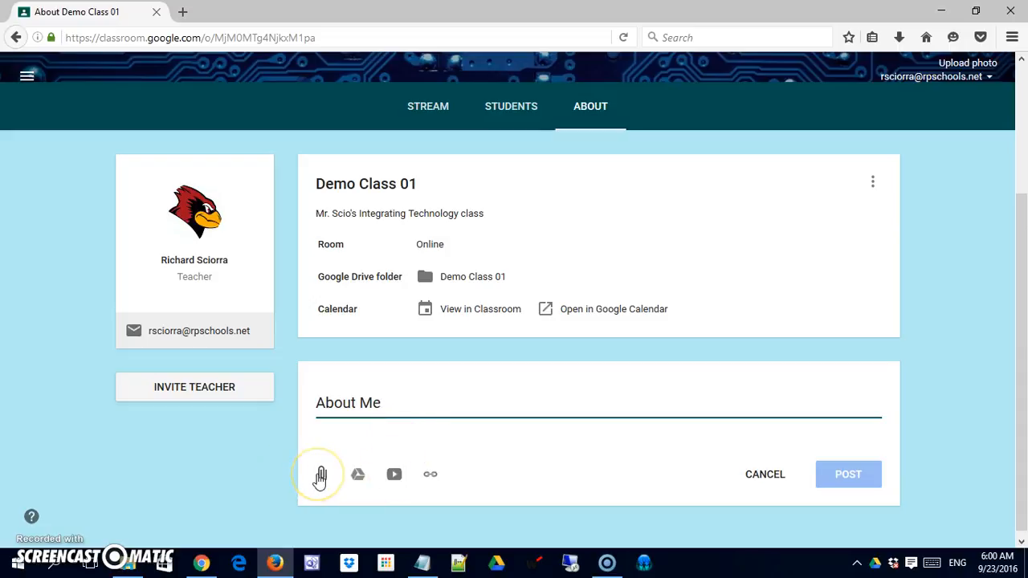
pyautogui.click(357, 476)
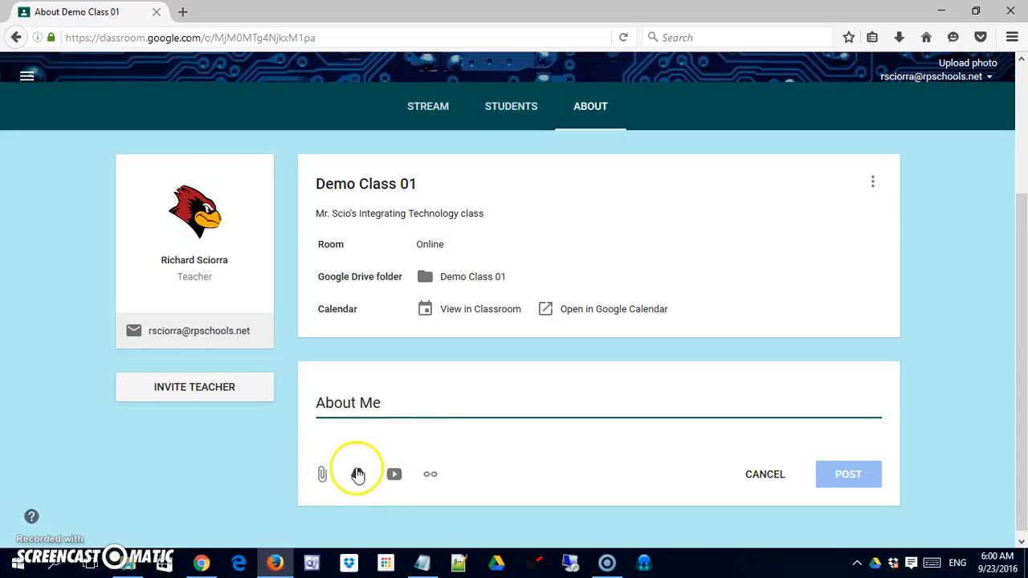
pyautogui.click(394, 475)
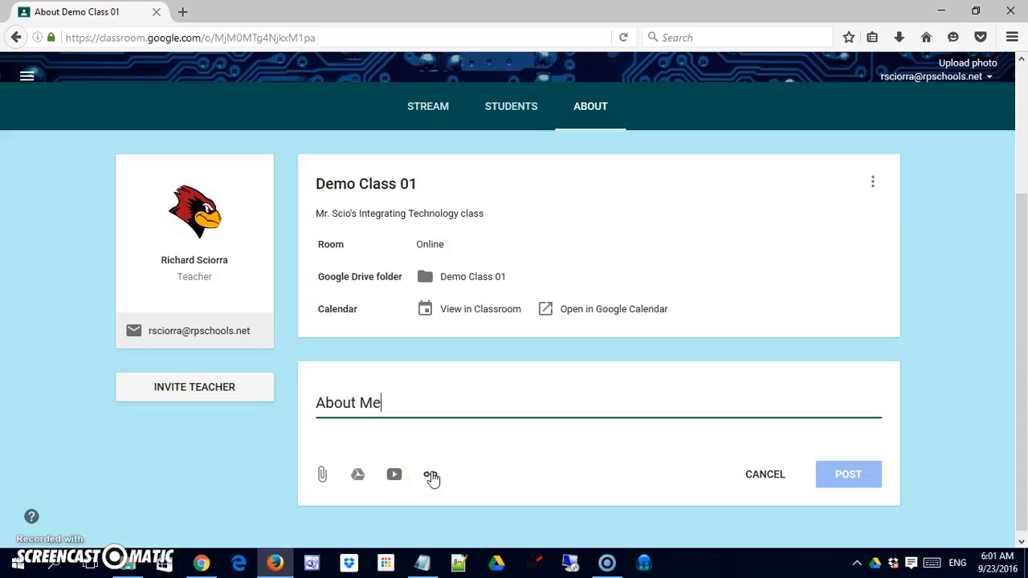
pyautogui.click(366, 481)
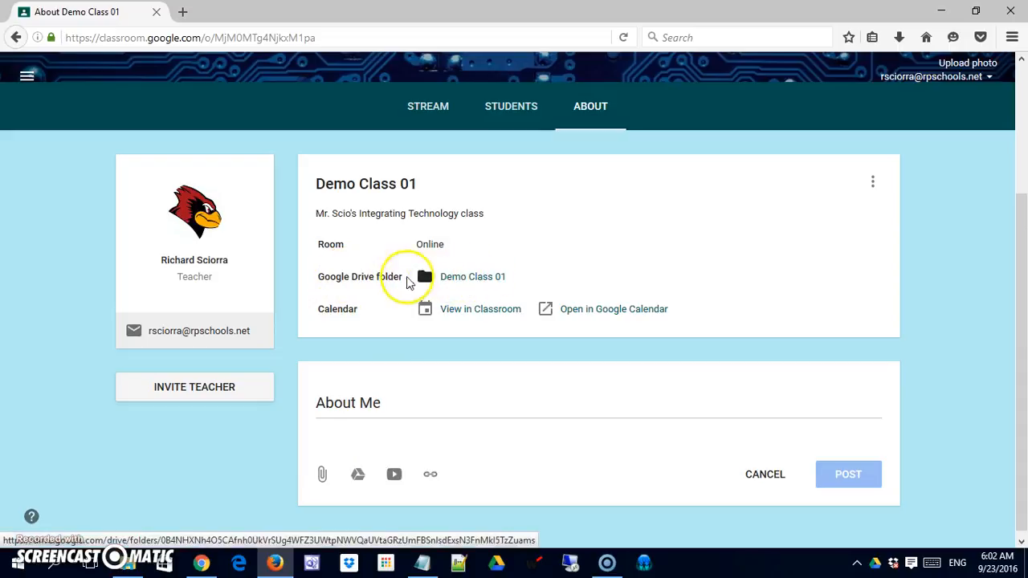
# Step: Open the Demo Class 01 folder in Google Drive and create a Google Docs document with the folder's sharing permissions
pyautogui.click(470, 279)
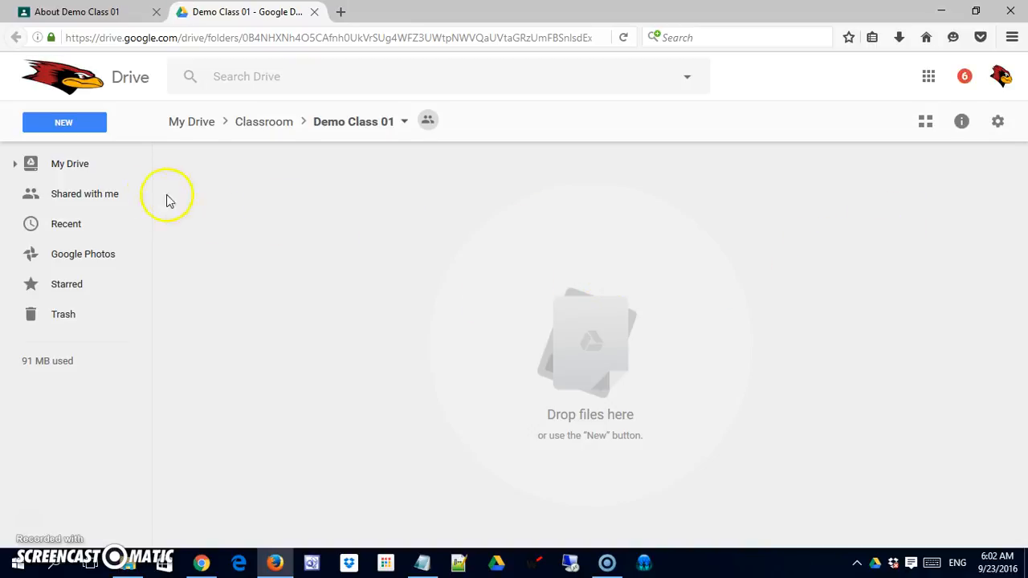
pyautogui.click(71, 126)
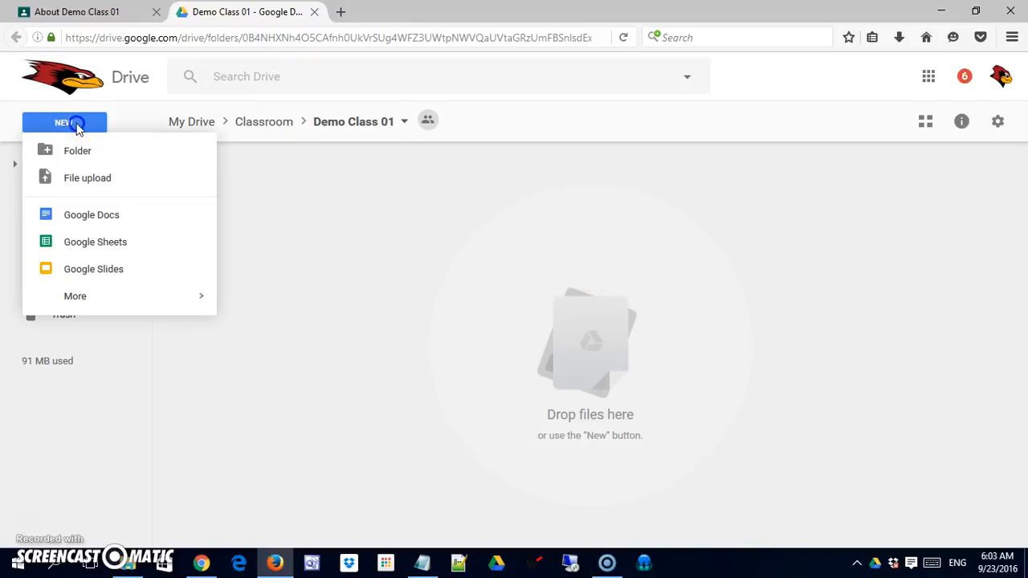
pyautogui.click(84, 224)
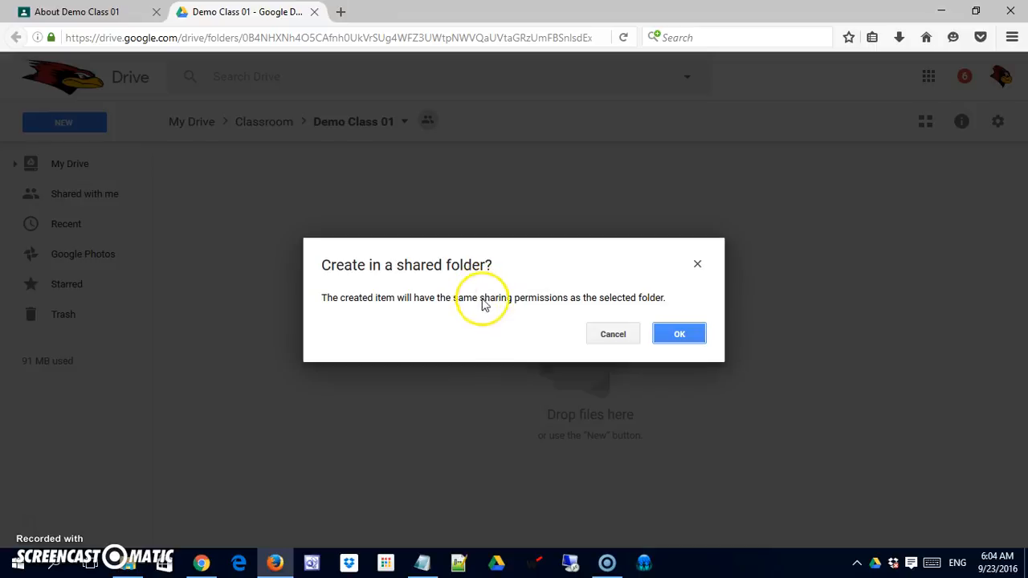
pyautogui.click(679, 333)
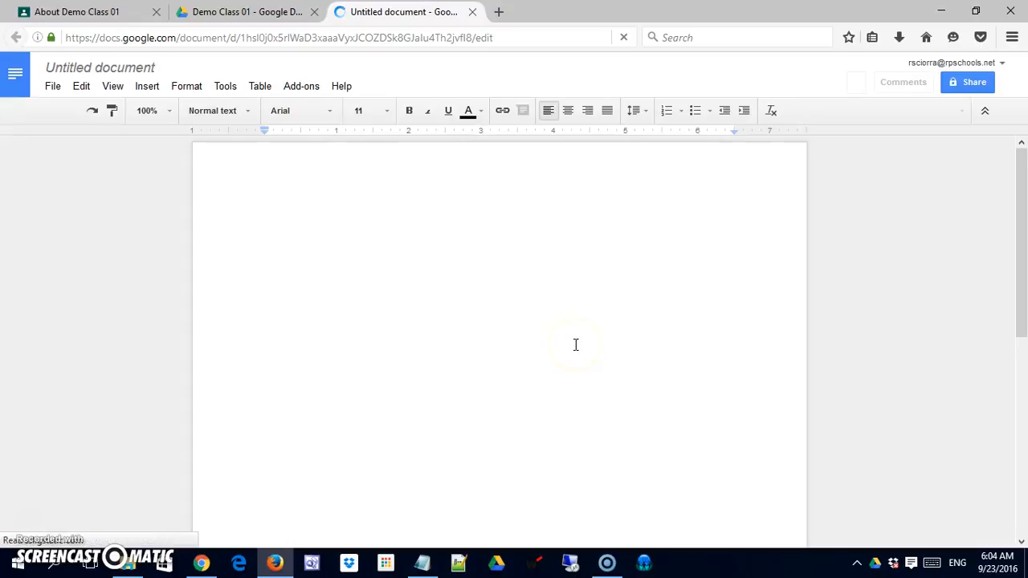
# Step: Enter "About Me" as the document's first line and paste the copied "Blah, blah" placeholder paragraph below it
pyautogui.write('About ')
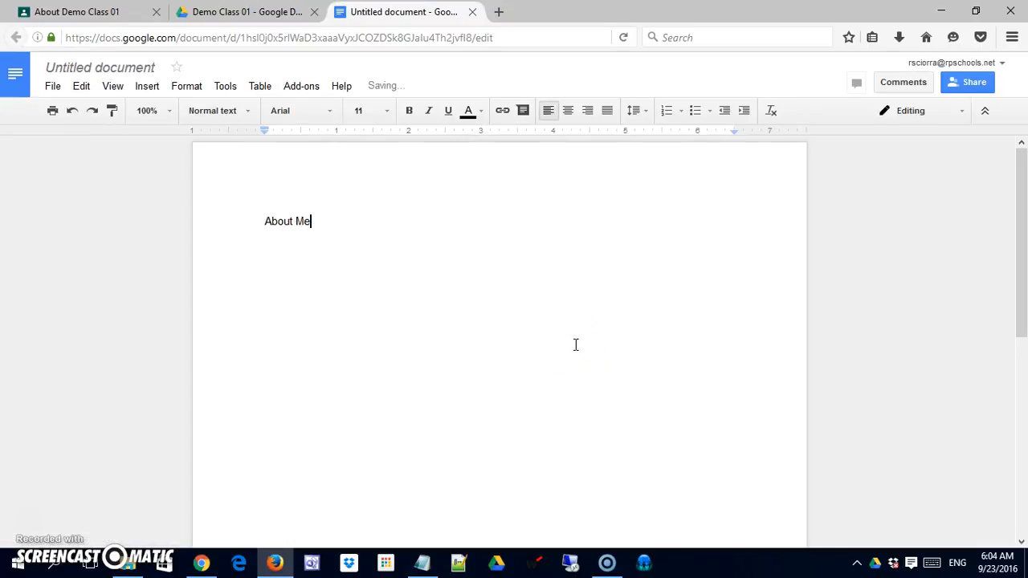
pyautogui.write('Me')
pyautogui.click(324, 236)
pyautogui.press('Return')
pyautogui.write('Blah, blah, blah, blah blah. Blah, blah, blah, blah blah. Blah, blah, blah, blah blah. Blah, blah, blah, blah blah. Blah, blah, blah, blah blah. Blah, blah, blah, blah blah. Blah, blah, blah, blah blah. Blah, blah, blah, blah blah. Blah, blah, blah, blah blah. Blah, blah, blah, blah blah.Blah, blah, blah, blah blah. Blah, blah, blah, blah blah. Blah, blah, blah, blah blah.Blah, blah, blah, blah blah. Blah, blah, blah, blah blah. Blah, blah, blah, blah blah. Blah, blah, blah, blah blah.Blah, blah, blah, blah blah. Blah, blah, blah, blah blah. Blah, blah, blah, blah blah. Blah, blah, blah, blah blah. Blah, blah, blah, blah blah. Blah, blah, blah, blah blah. Blah, blah, blah, blah blah. Blah, blah, blah, blah blah. Blah, blah, blah, blah blah. Blah, blah, blah, blah blah. Blah, blah, blah, blah blah. Blah, blah, blah, blah blah. Blah, blah, blah, blah blah. Blah, blah, blah, blah blah. Blah, blah, blah, blah blah. Blah, blah, blah, blah blah. Blah, blah, blah, blah blah. Blah, blah, blah, blah blah. Blah, blah, blah, blah blah. Blah, blah, blah, blah blah. Blah, blah, blah, blah blah.')
pyautogui.click(236, 215)
pyautogui.click(264, 252)
# Step: Start inserting an image on the blank line below the "About Me" heading and view the photo albums as a source
pyautogui.click(297, 235)
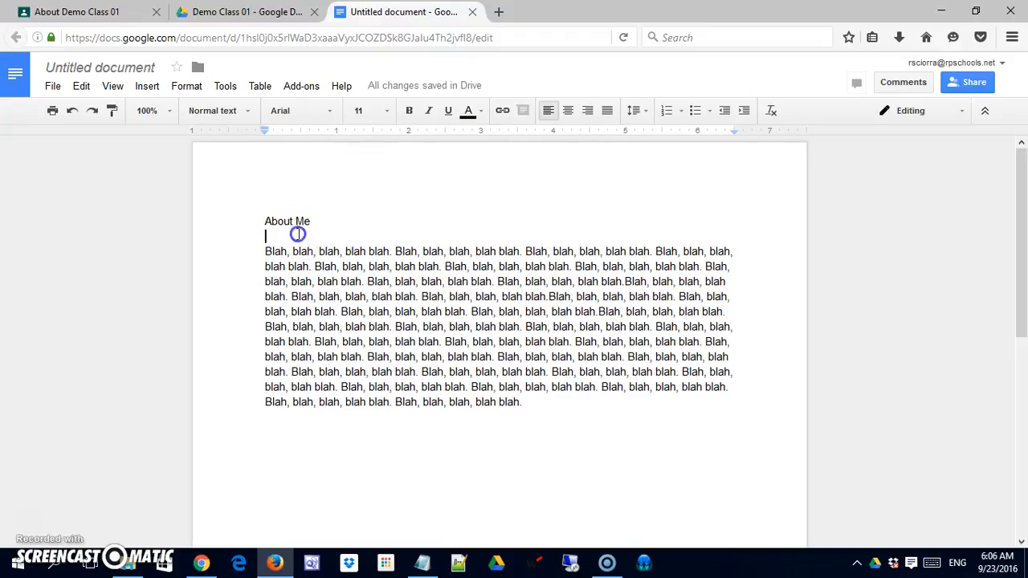
pyautogui.click(147, 86)
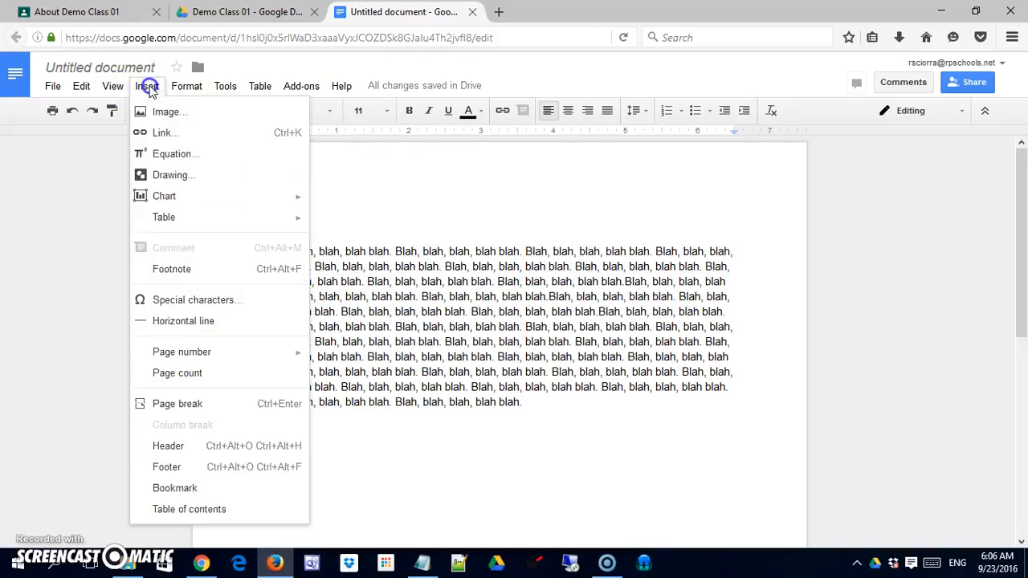
pyautogui.click(155, 115)
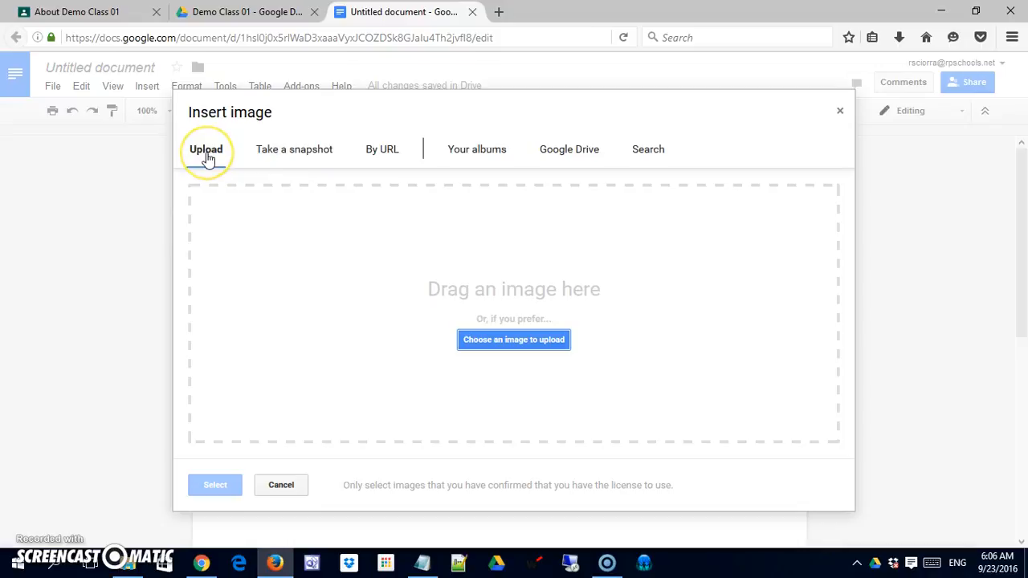
pyautogui.click(291, 155)
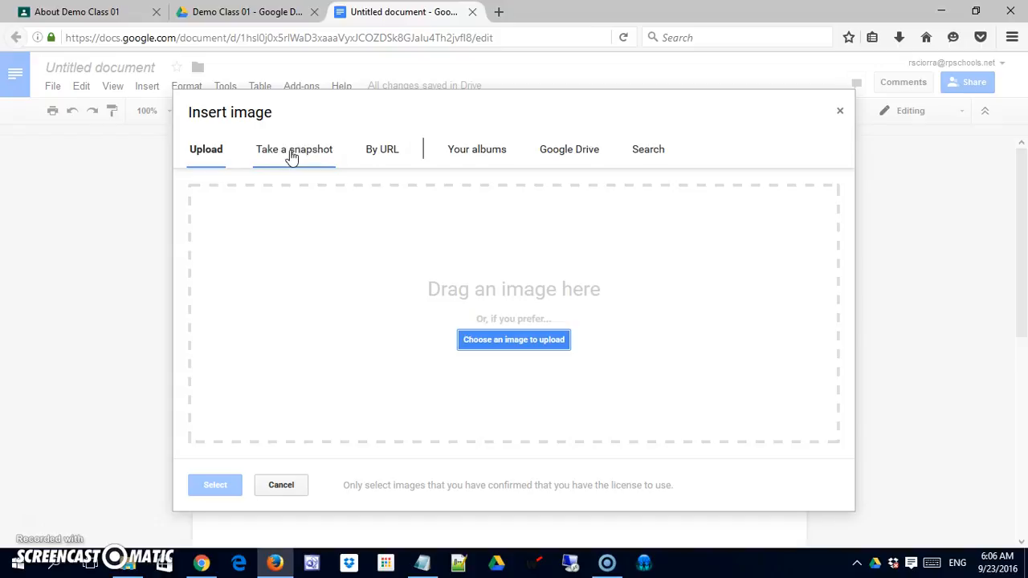
pyautogui.click(292, 159)
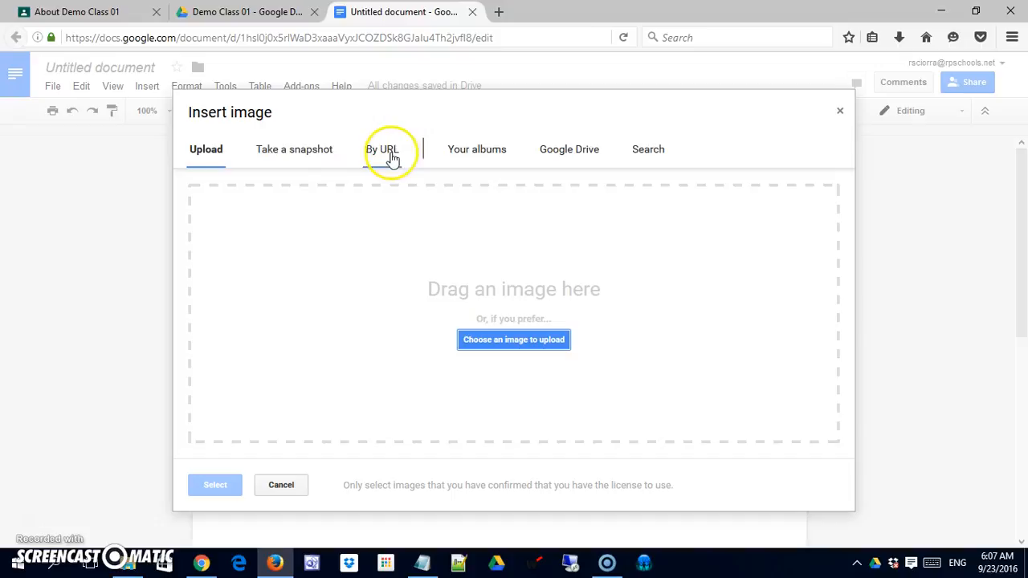
pyautogui.click(479, 153)
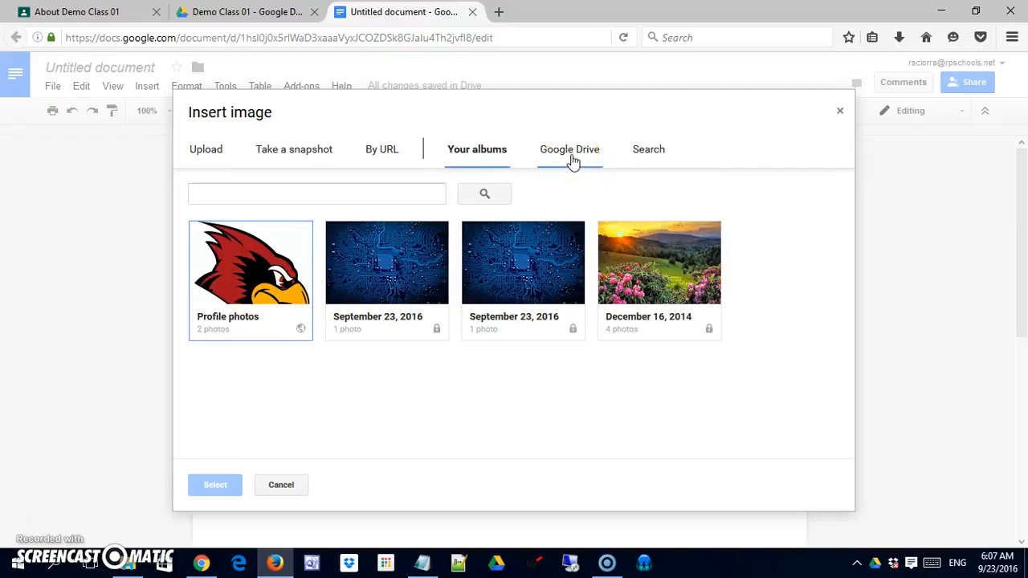
# Step: Search Google images for "teacher" and insert the cartoon of the teacher with glasses and moustache at the chalkboard
pyautogui.click(653, 159)
pyautogui.click(356, 203)
pyautogui.write('teacher')
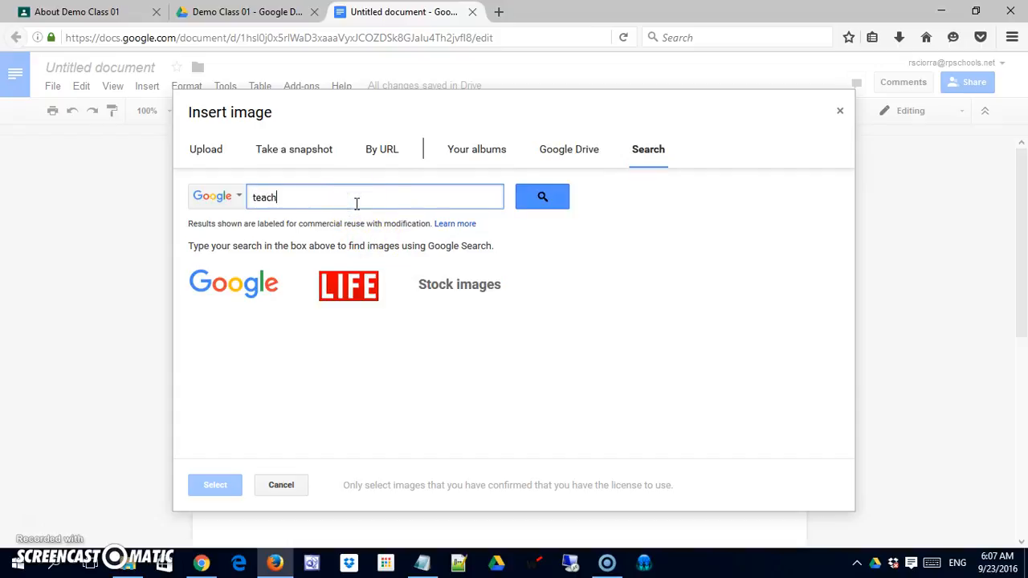
pyautogui.press('Return')
pyautogui.click(210, 320)
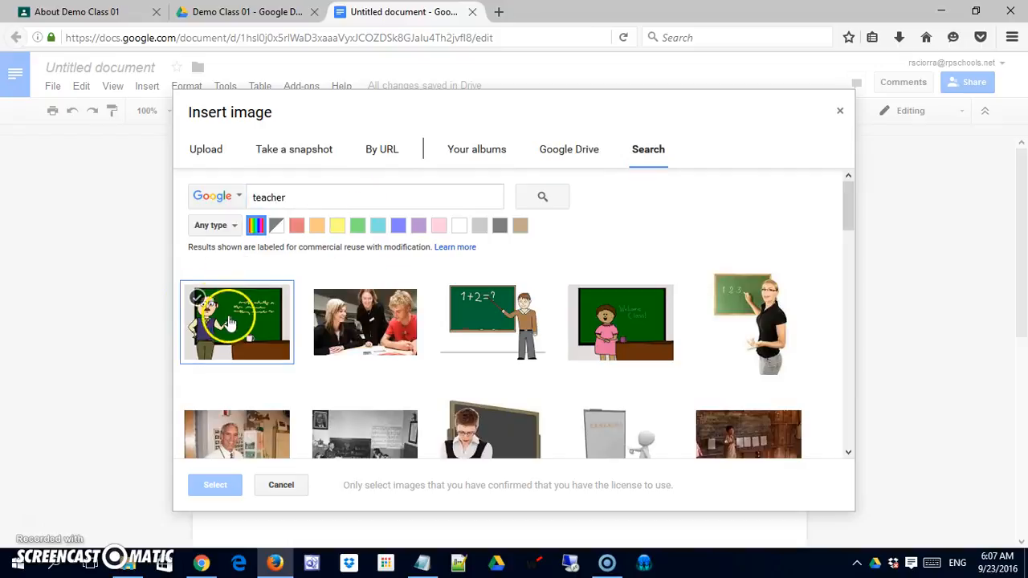
pyautogui.click(219, 486)
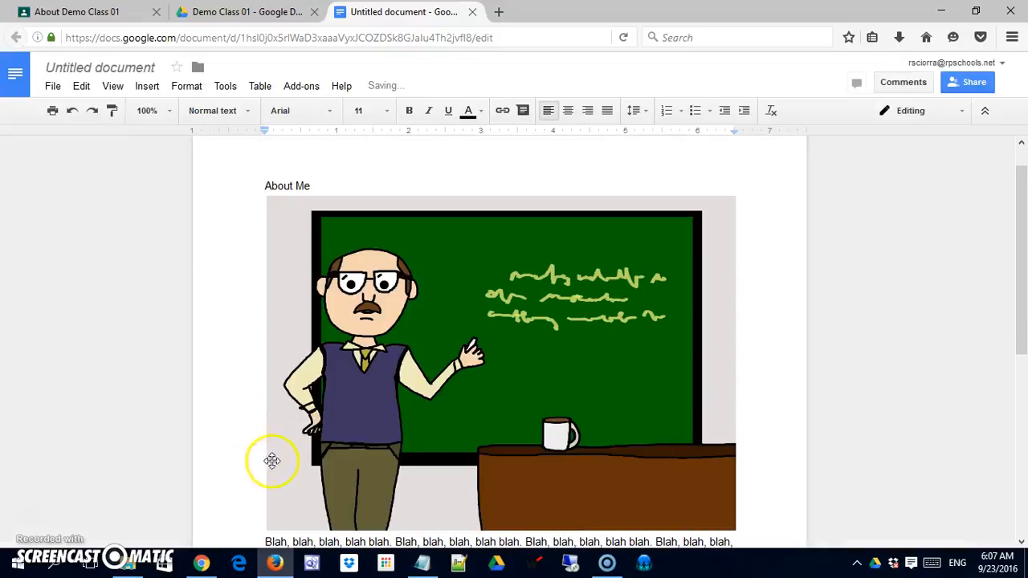
# Step: Shrink the teacher image proportionally to about half its width and set it to wrap text
pyautogui.click(607, 432)
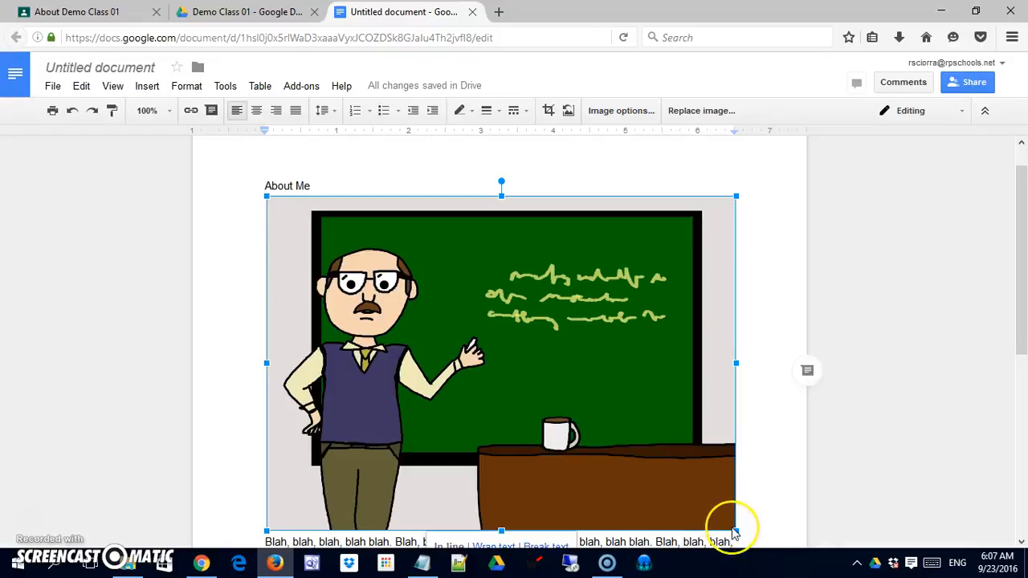
pyautogui.moveTo(736, 531); pyautogui.dragTo(478, 375)
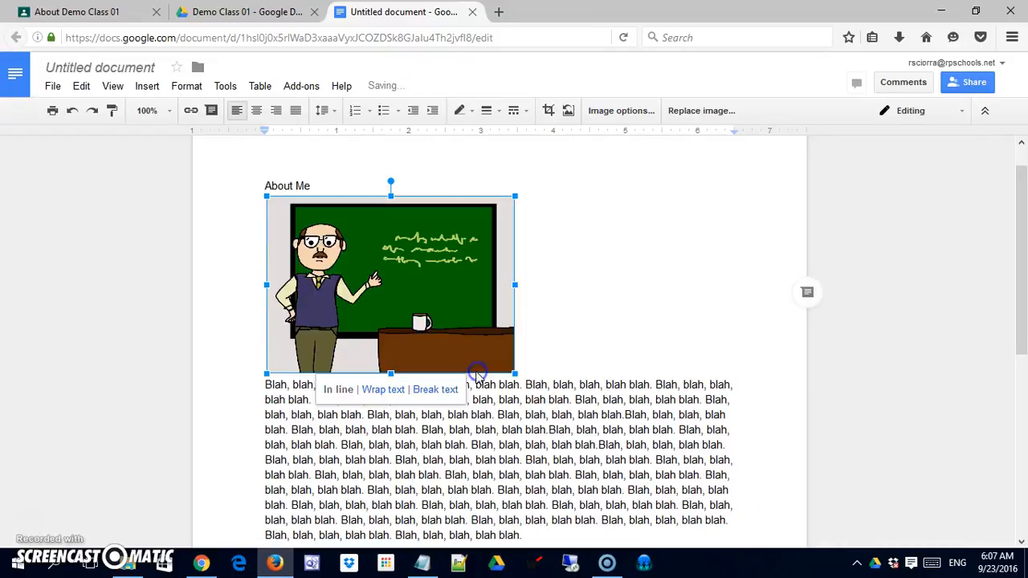
pyautogui.click(383, 390)
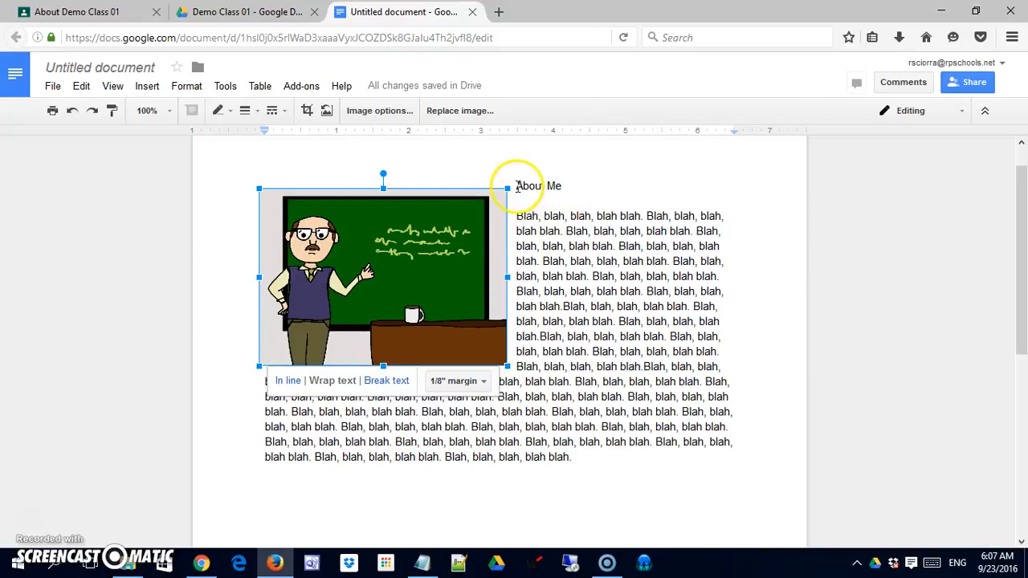
# Step: Move the teacher image below the "About Me" heading, adding line breaks to make room and deleting the surplus blank lines
pyautogui.click(517, 187)
pyautogui.click(595, 184)
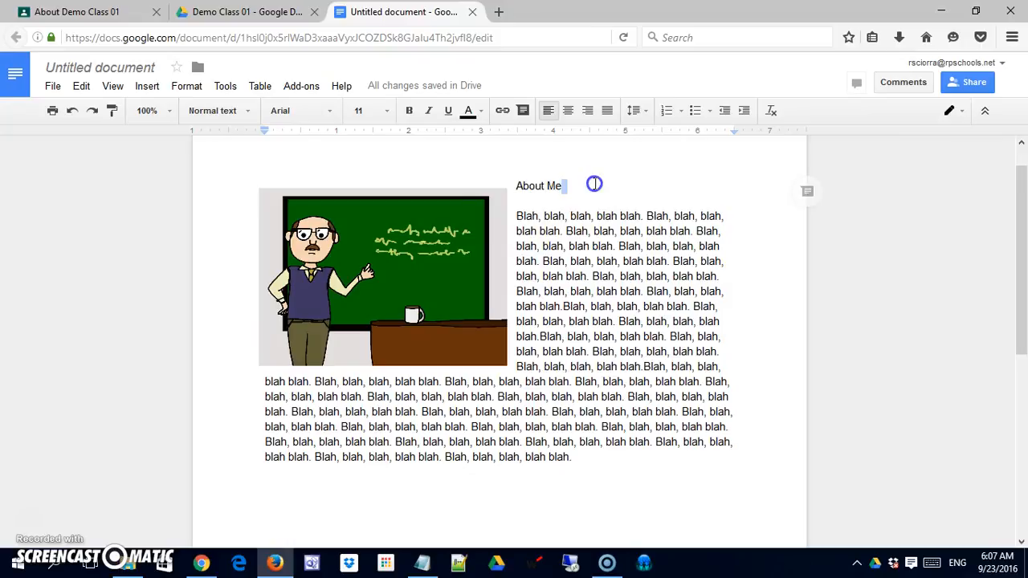
pyautogui.press('Return')
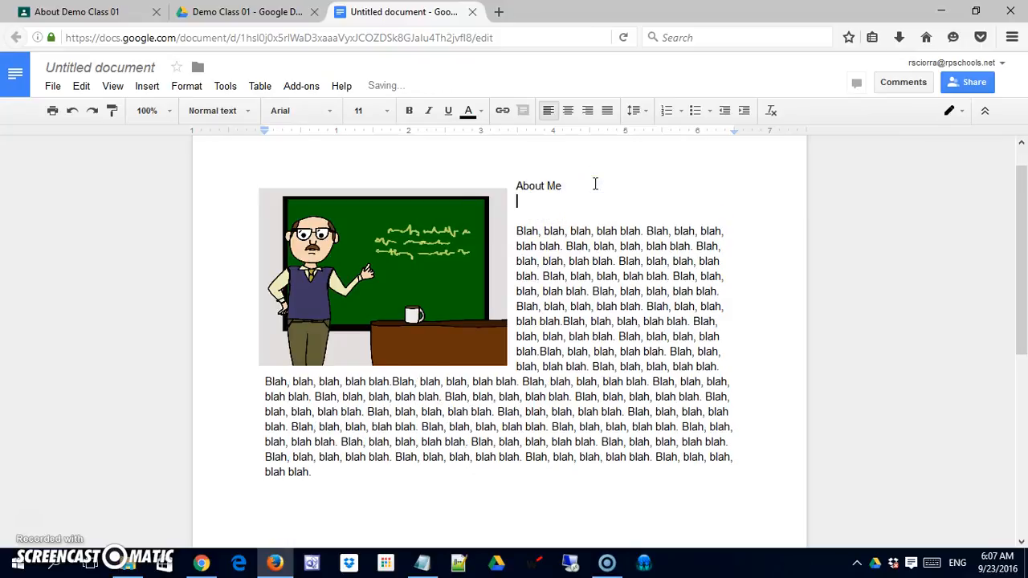
pyautogui.press('Return')
pyautogui.moveTo(455, 277); pyautogui.dragTo(451, 340)
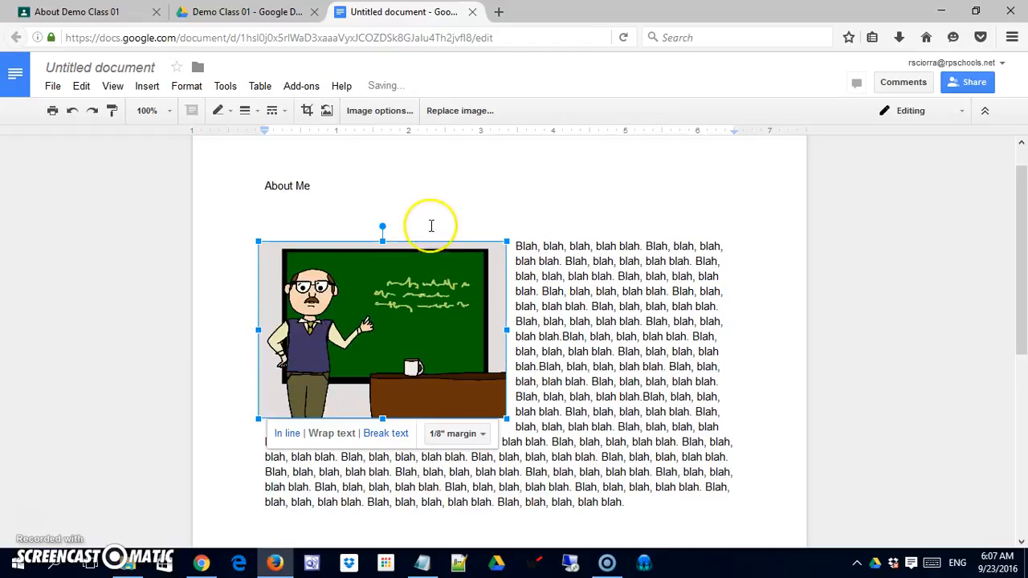
pyautogui.click(346, 209)
pyautogui.press('Delete')
pyautogui.press('Delete')
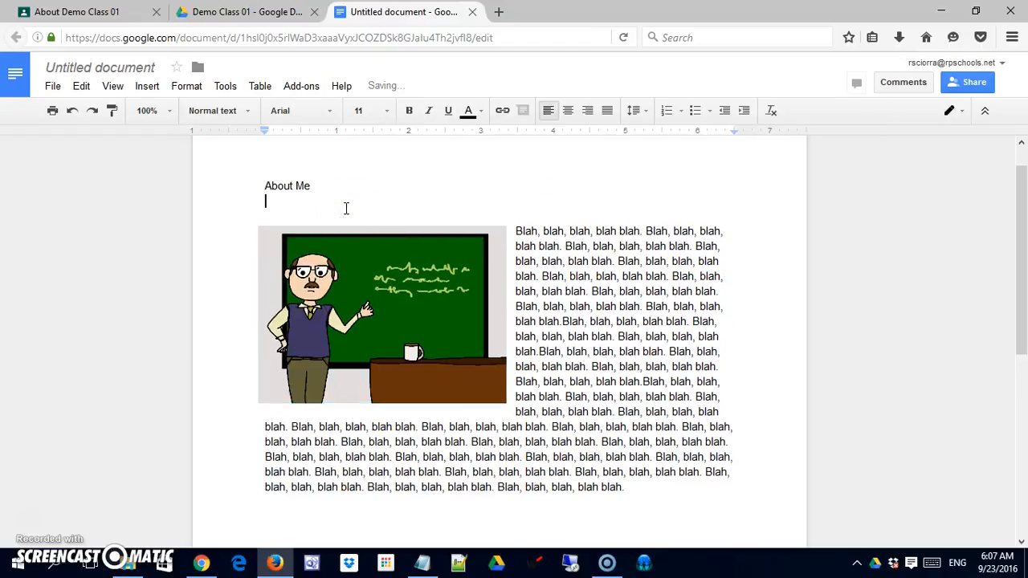
# Step: Set the font size of all the document's text to 14
pyautogui.click(202, 184)
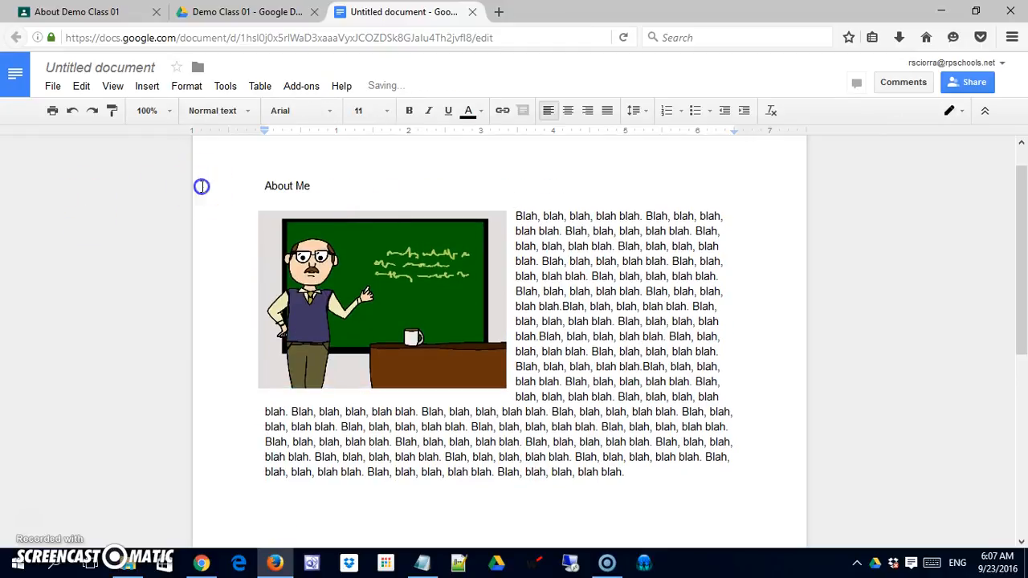
pyautogui.click(363, 186)
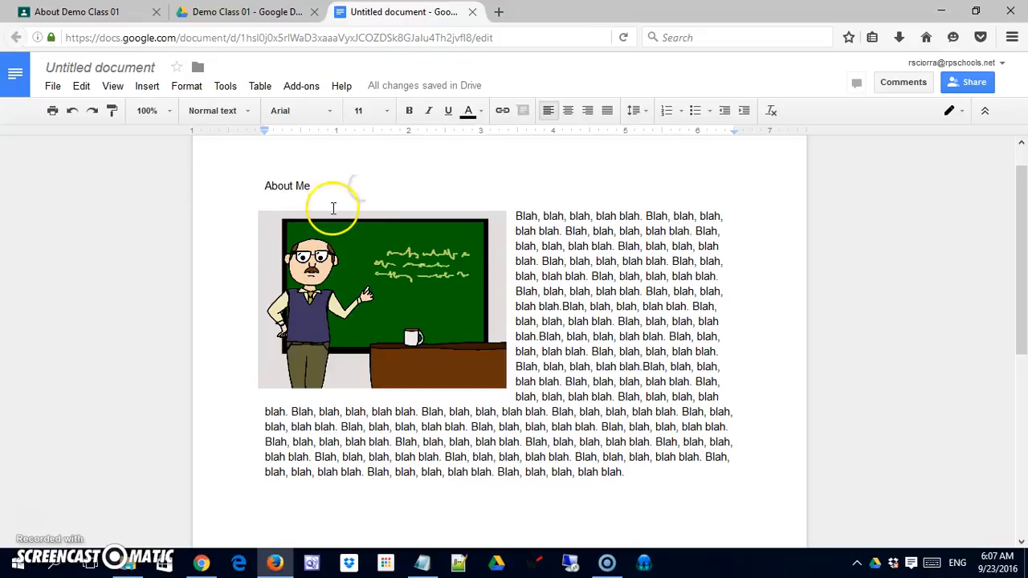
pyautogui.hotkey('ctrl', 'a')
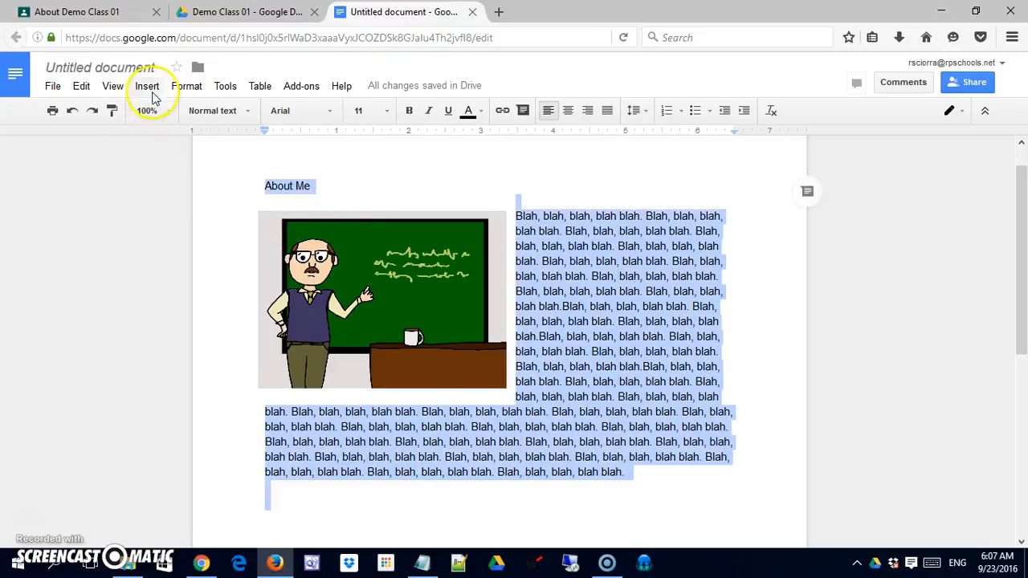
pyautogui.click(329, 111)
pyautogui.click(331, 111)
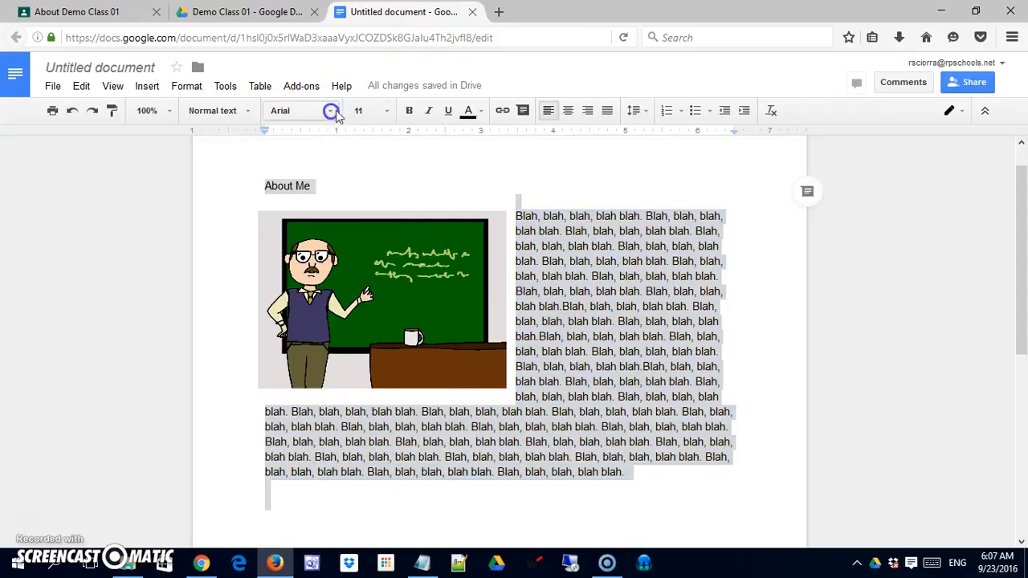
pyautogui.click(386, 111)
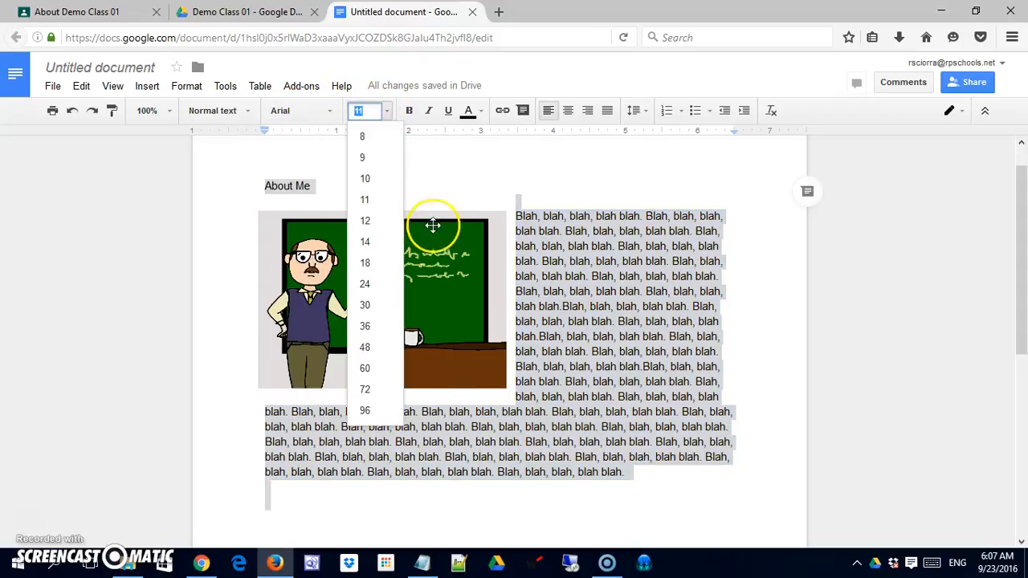
pyautogui.click(377, 243)
# Step: Center the "About Me" heading and format it in bold at font size 24
pyautogui.click(262, 193)
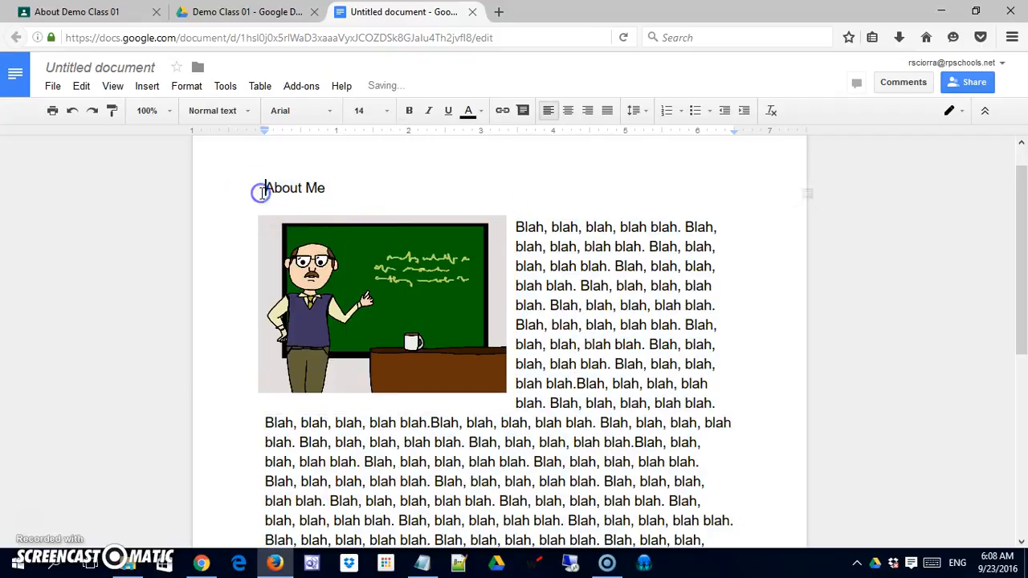
pyautogui.click(569, 110)
pyautogui.moveTo(467, 195); pyautogui.dragTo(552, 188)
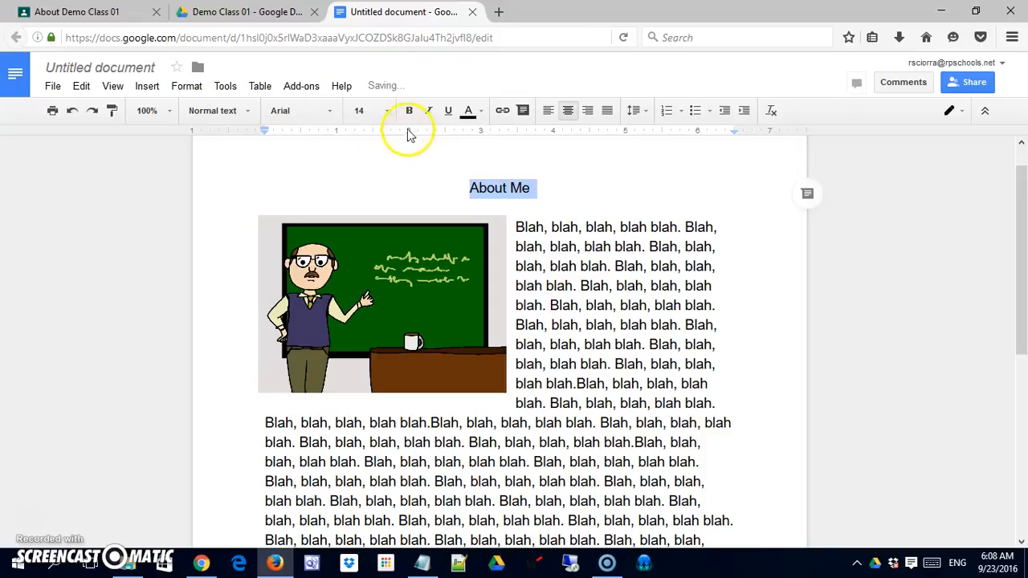
pyautogui.click(385, 111)
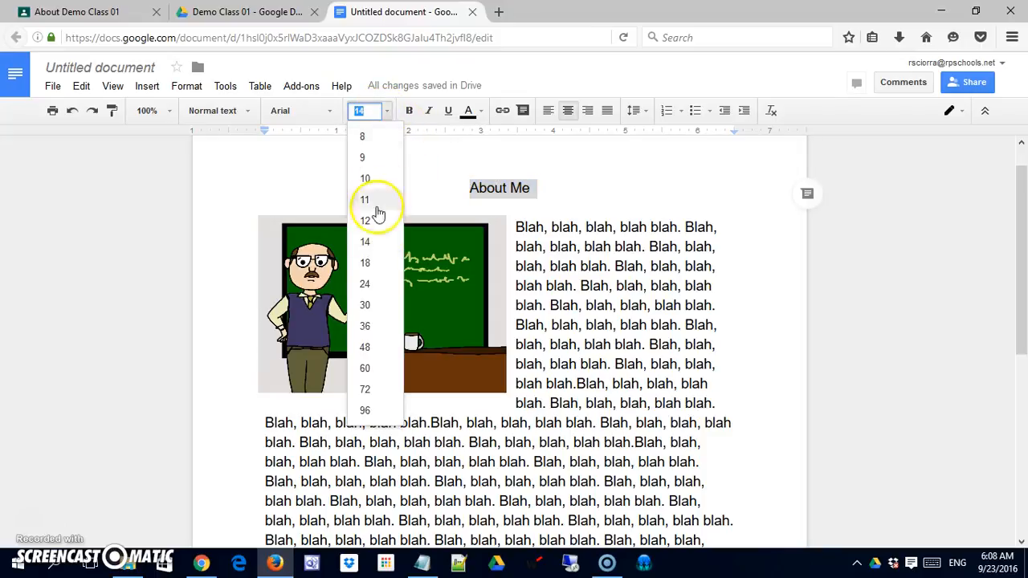
pyautogui.click(377, 283)
pyautogui.click(409, 110)
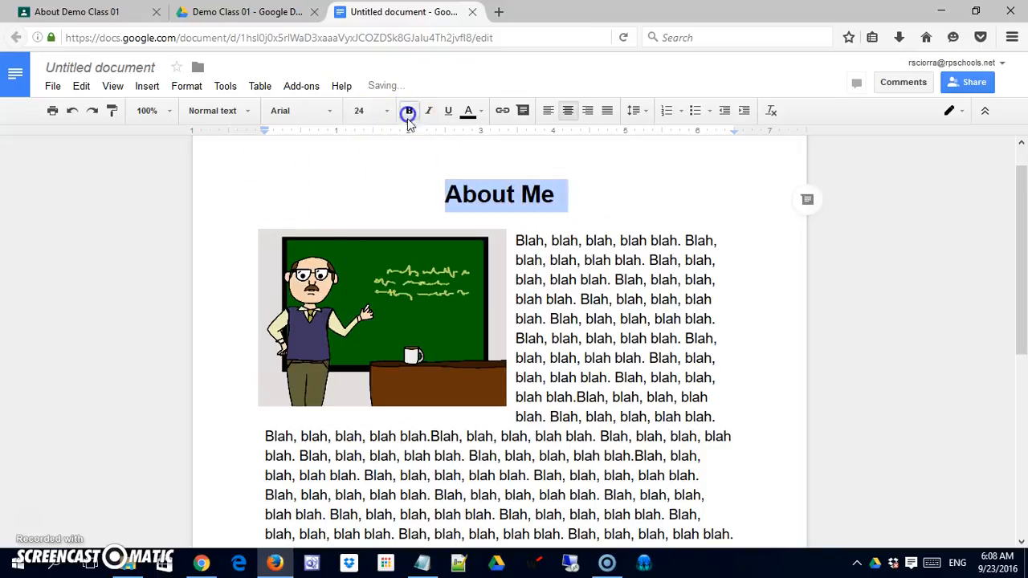
pyautogui.click(615, 332)
pyautogui.scroll(-5, 612, 353)
pyautogui.scroll(6, 252, 156)
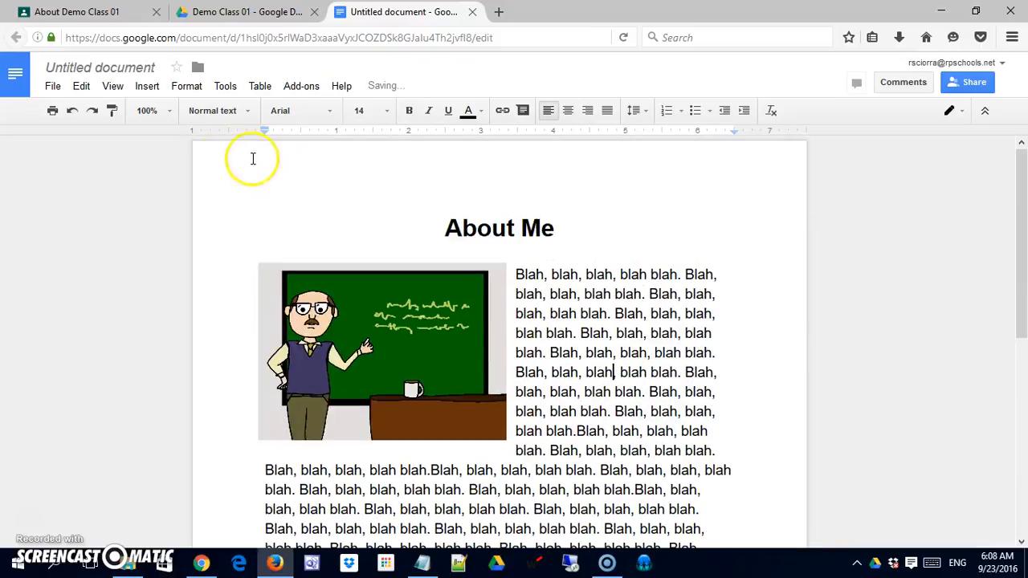
# Step: Rename the document as My_Bio and close it to return to the Demo Class 01 folder in Google Drive
pyautogui.click(135, 67)
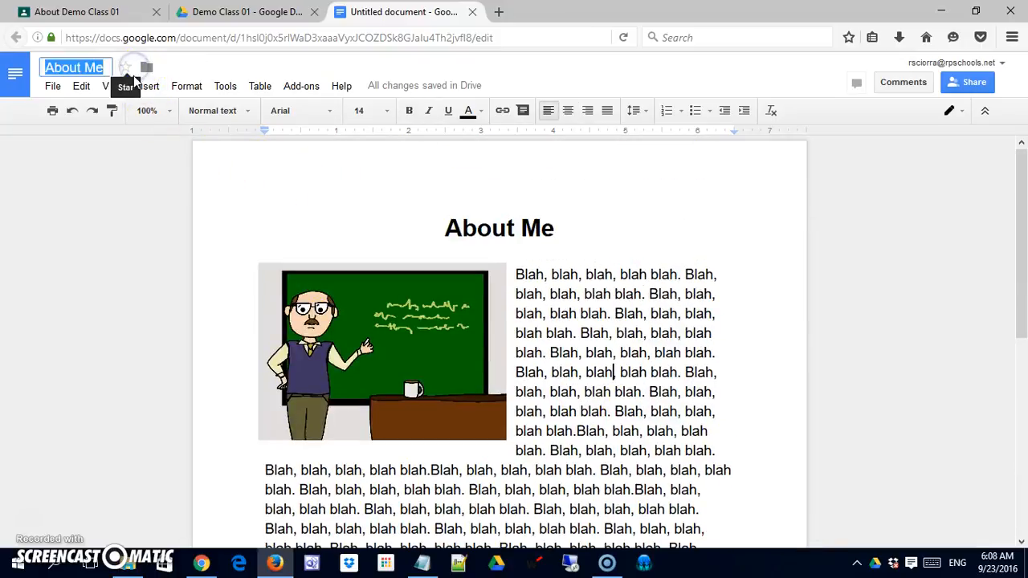
pyautogui.write('My_Bio')
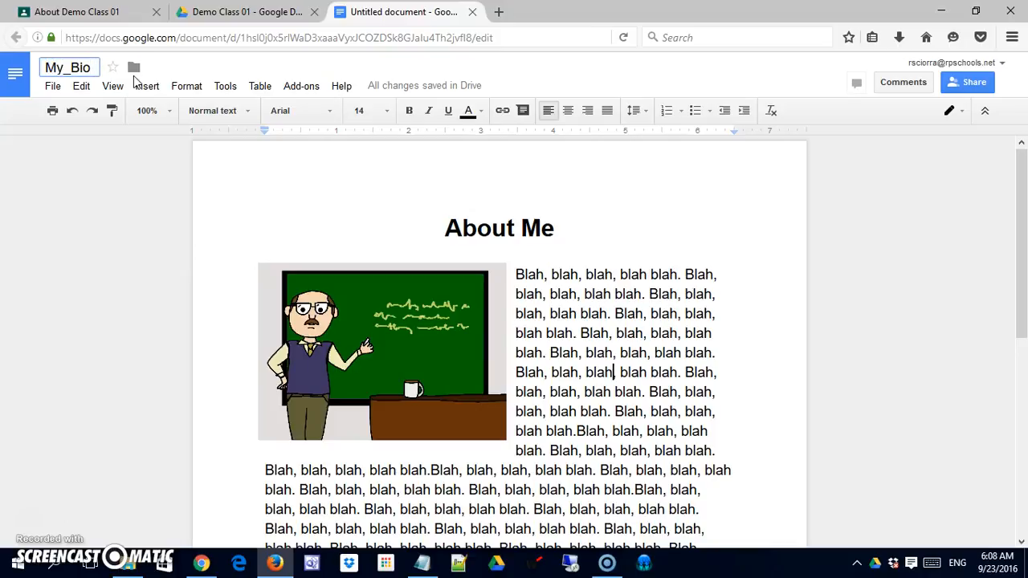
pyautogui.click(120, 172)
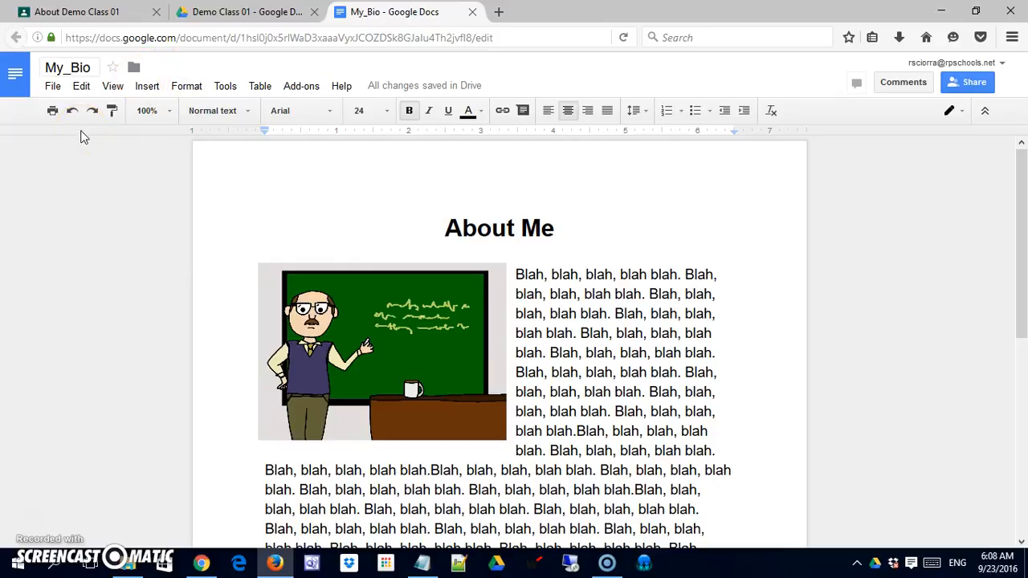
pyautogui.moveTo(521, 227); pyautogui.dragTo(450, 170)
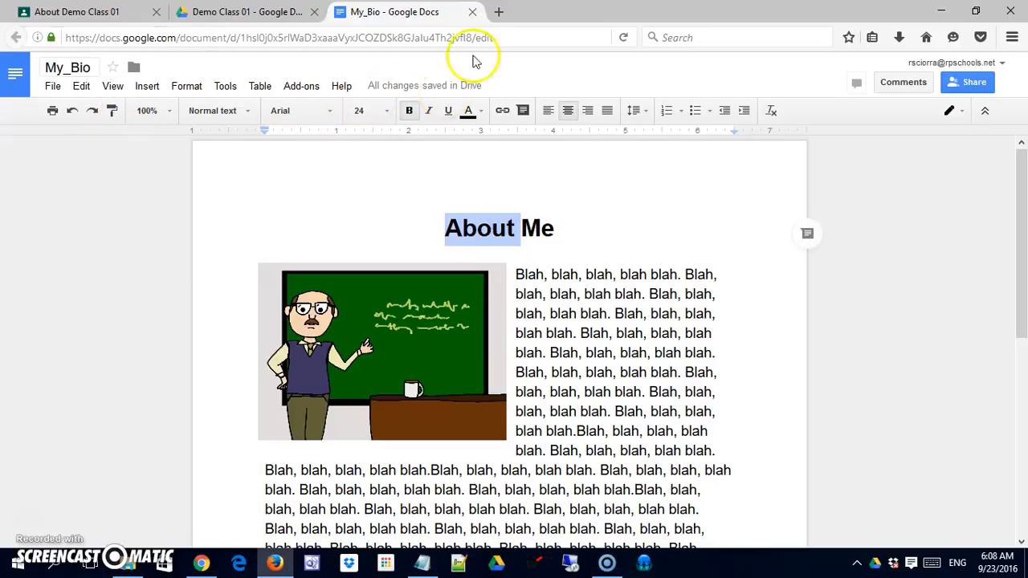
pyautogui.click(473, 14)
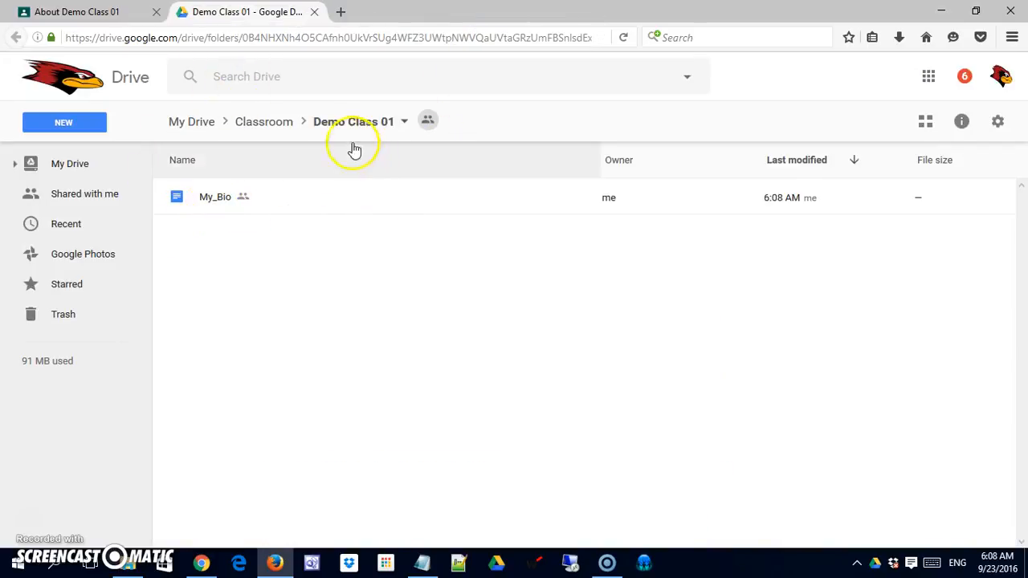
# Step: Review who has access to the My_Bio document in its sharing settings and close them
pyautogui.click(221, 202)
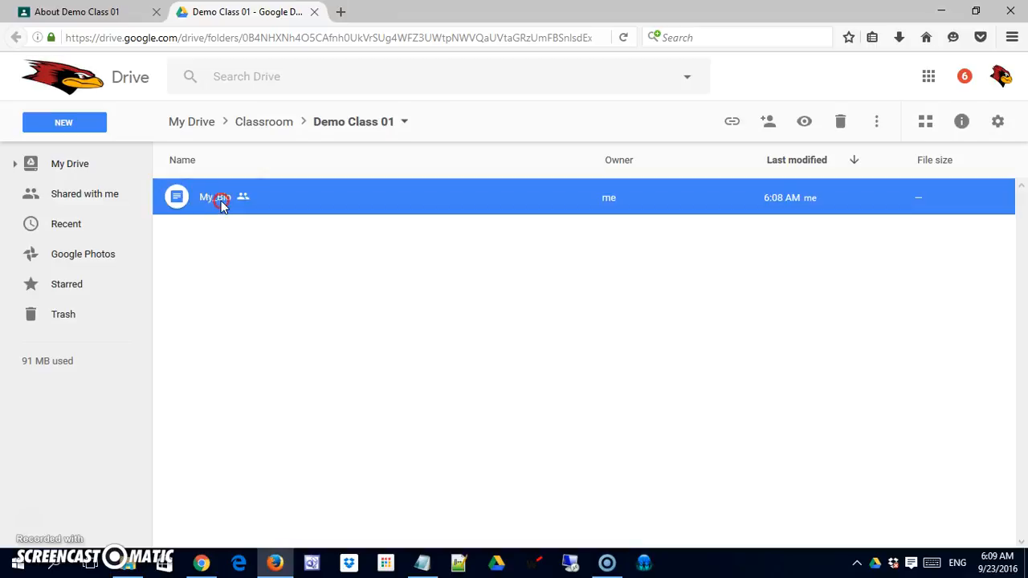
pyautogui.rightClick(222, 202)
pyautogui.click(271, 285)
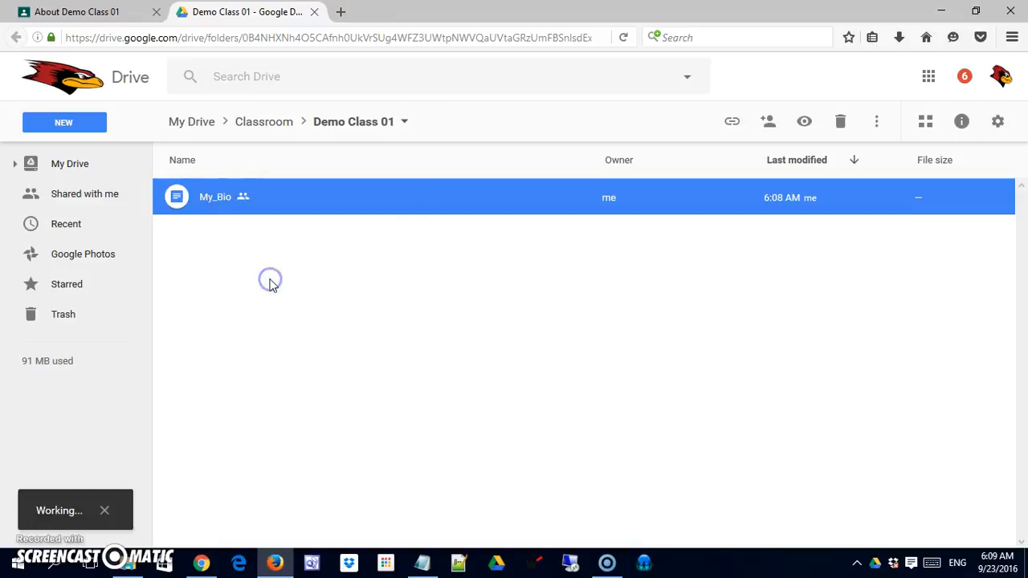
pyautogui.click(673, 371)
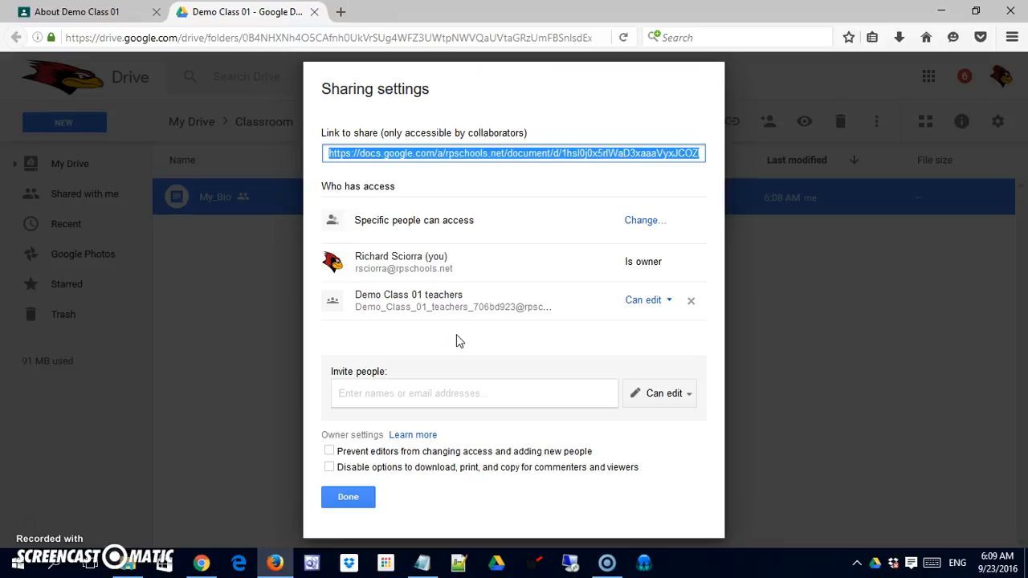
pyautogui.click(358, 496)
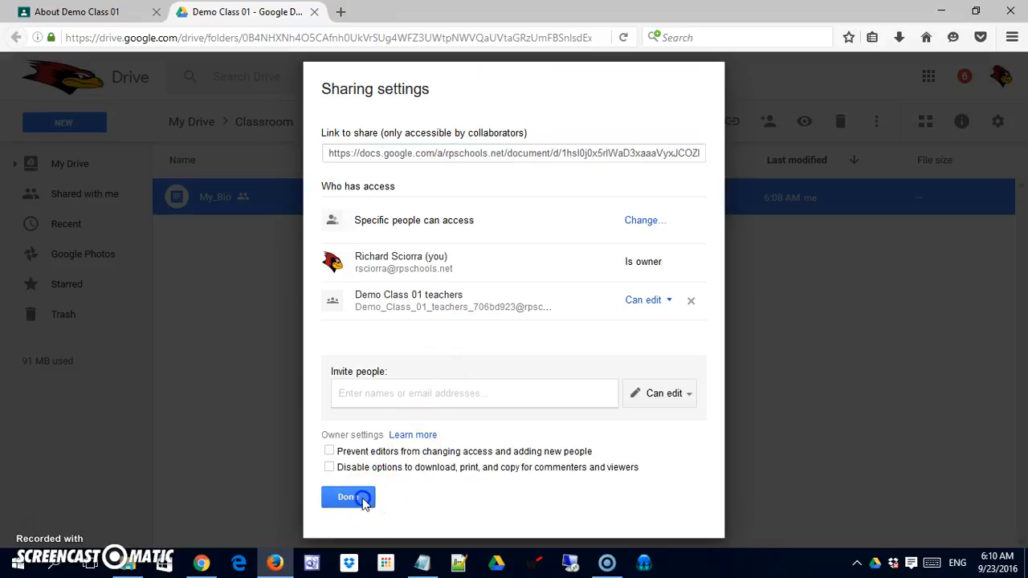
# Step: Close the Drive folder tab and attach the My_Bio document from Google Drive to the About Me materials
pyautogui.click(347, 338)
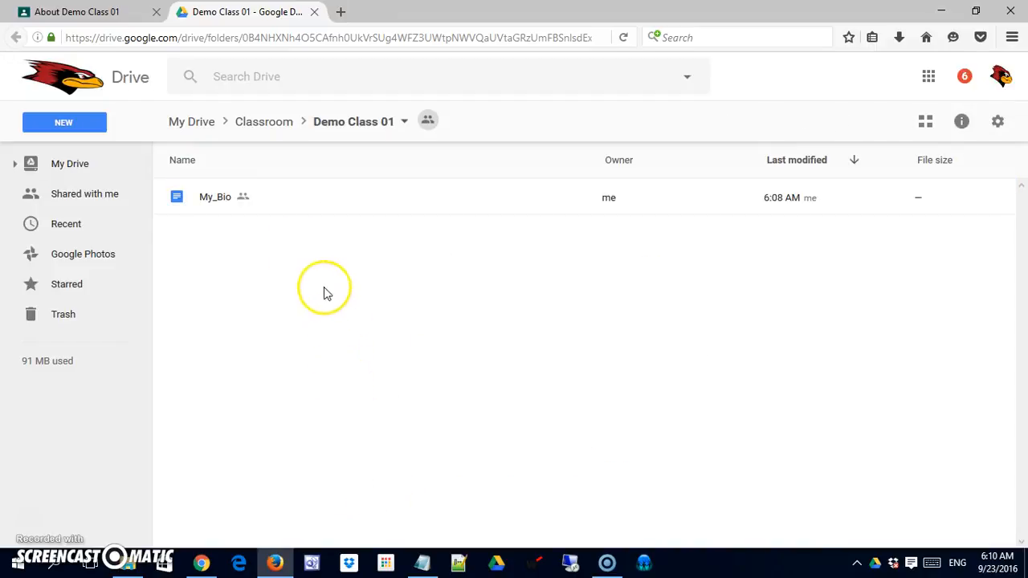
pyautogui.click(314, 12)
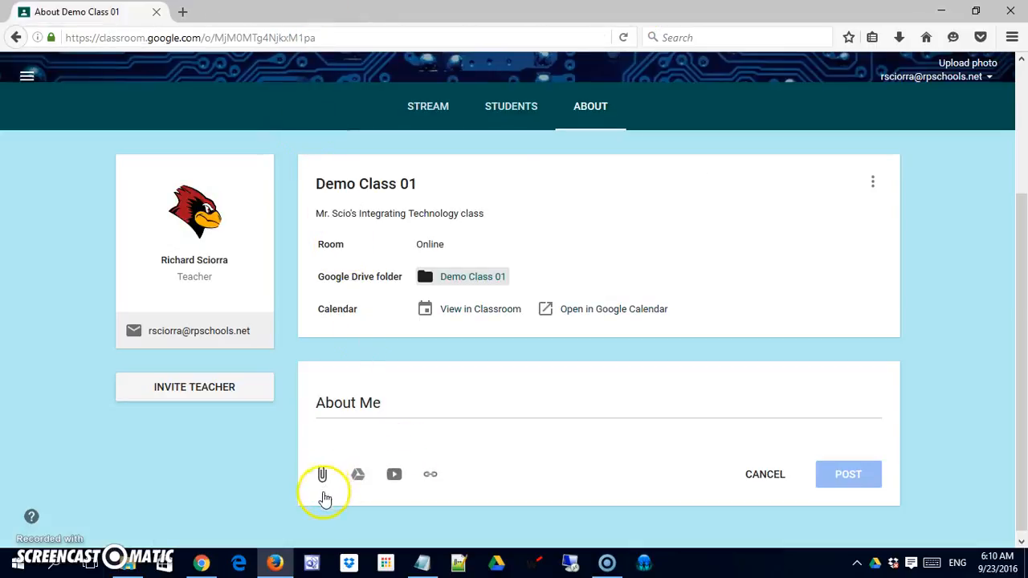
pyautogui.click(358, 476)
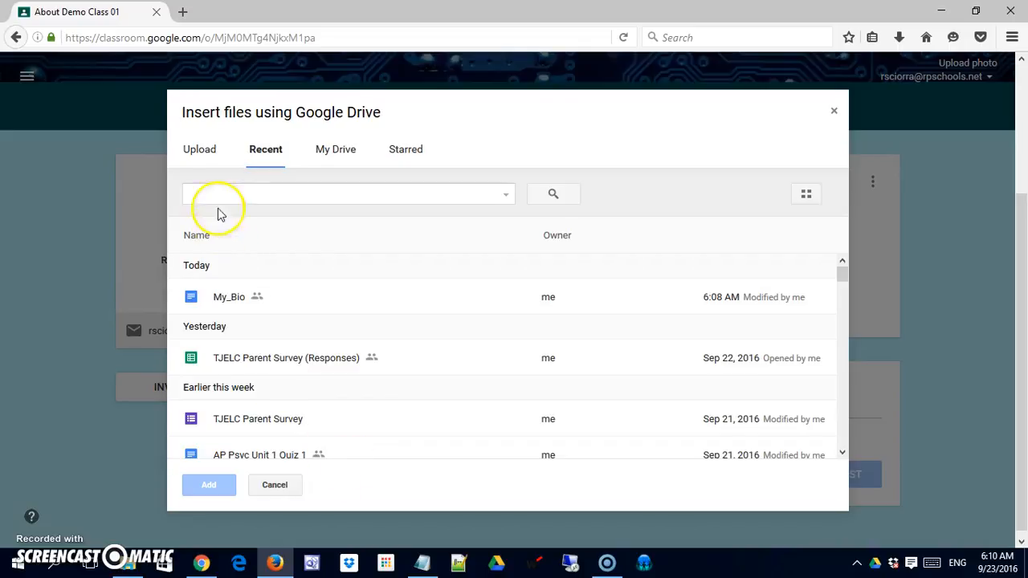
pyautogui.click(225, 304)
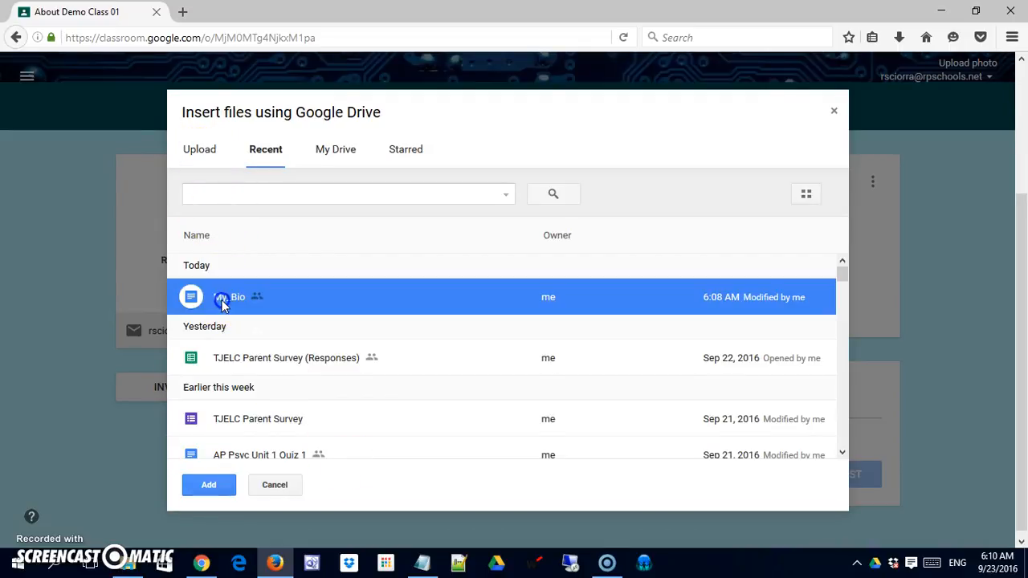
pyautogui.click(211, 487)
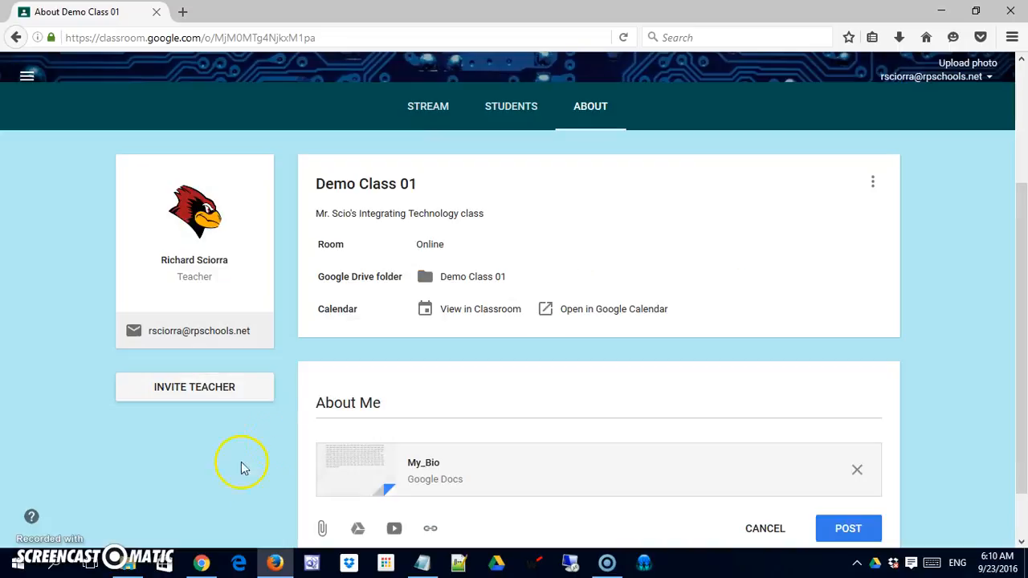
# Step: Upload notes.txt from the computer's Desktop as a second attachment to the About Me materials
pyautogui.scroll(-2, 325, 417)
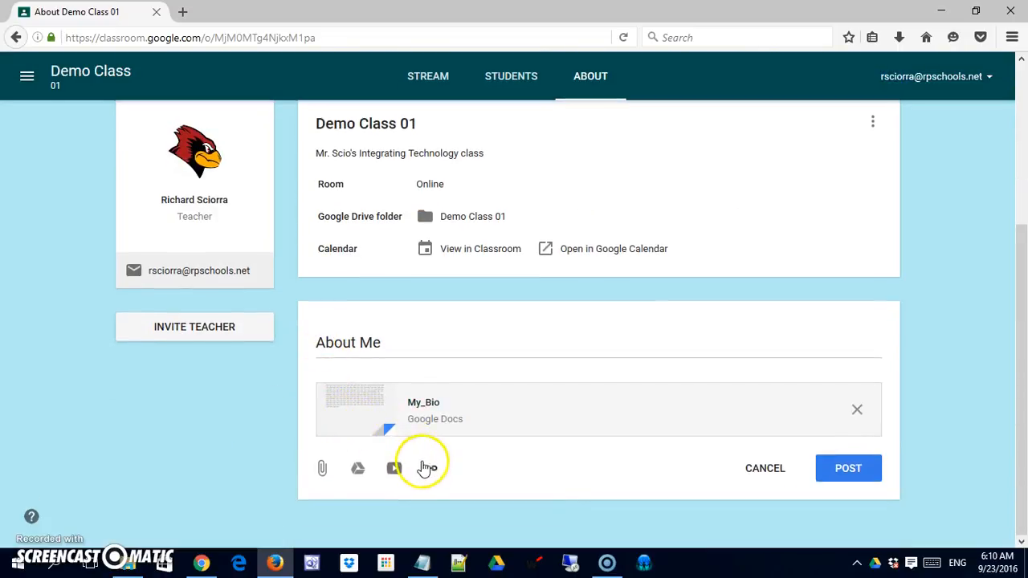
pyautogui.click(321, 472)
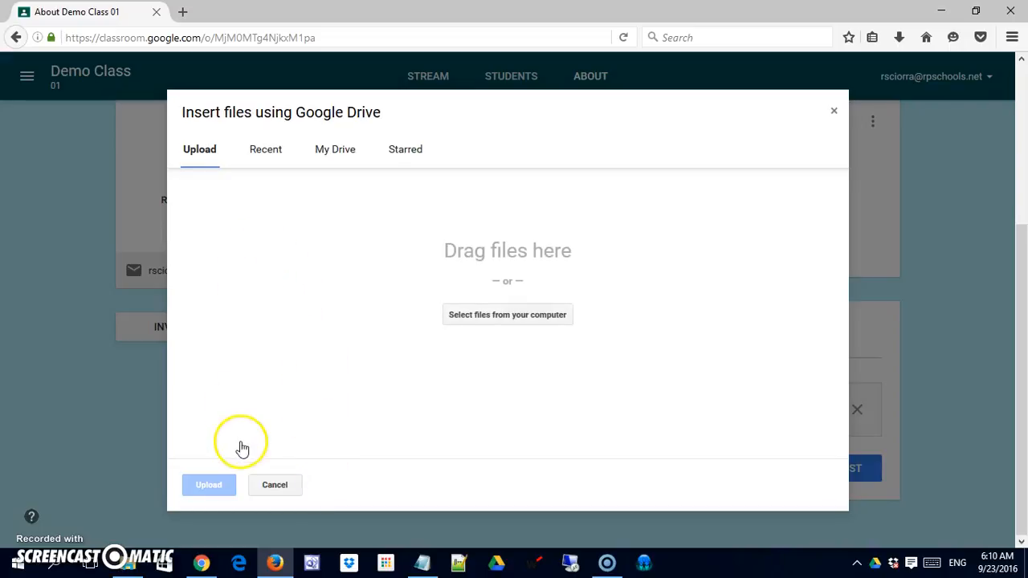
pyautogui.click(470, 315)
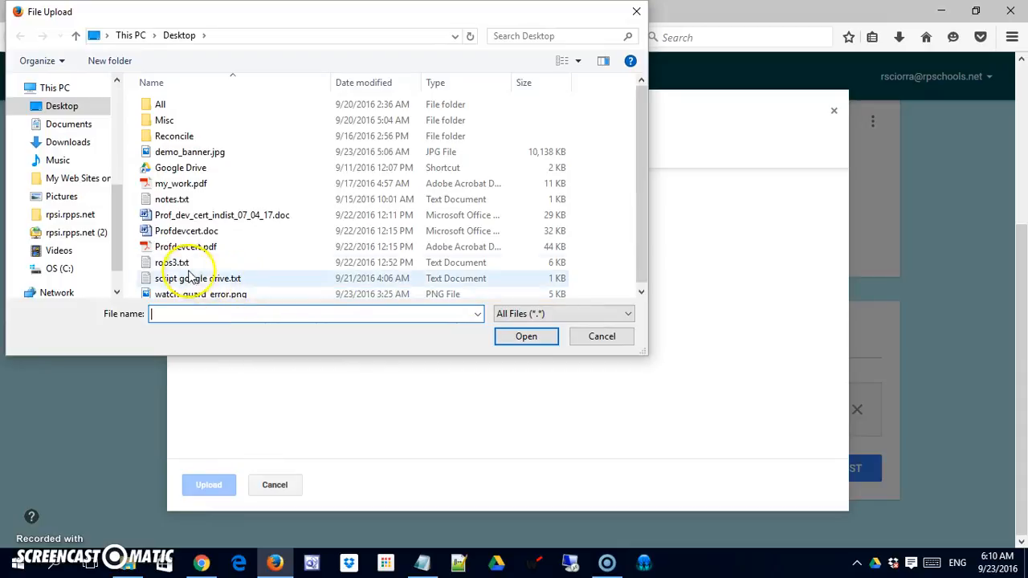
pyautogui.click(172, 199)
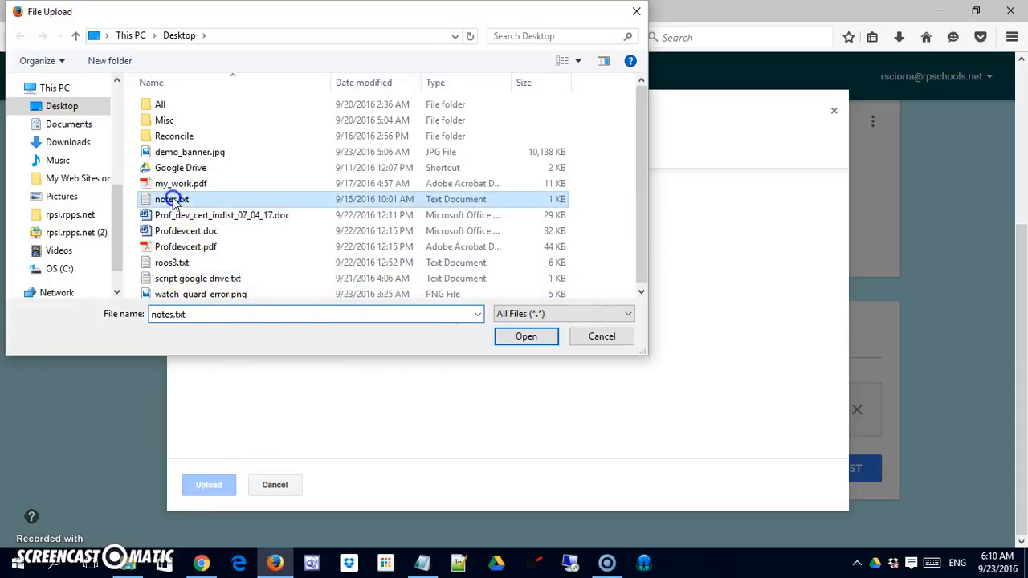
pyautogui.click(524, 339)
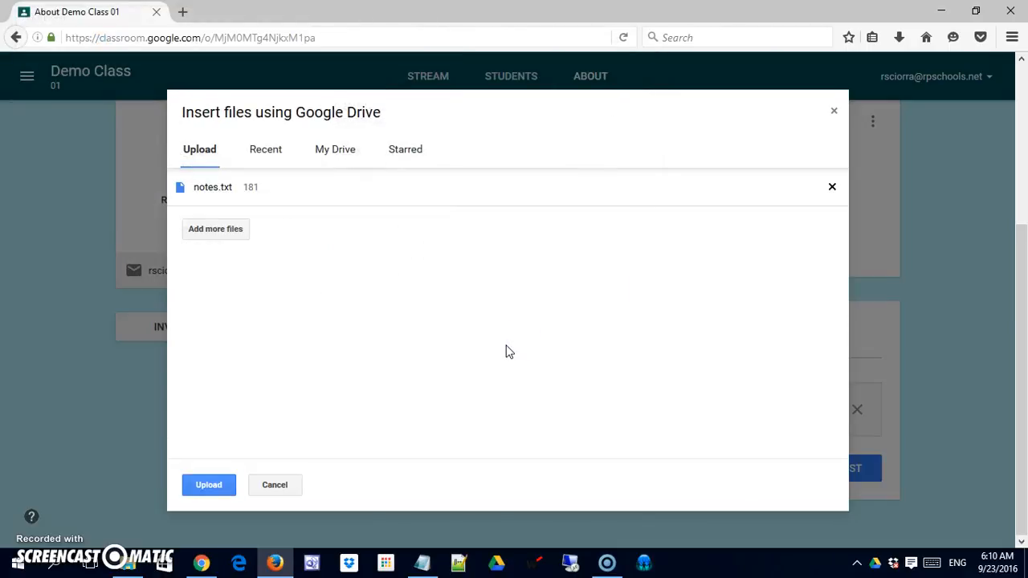
pyautogui.click(218, 489)
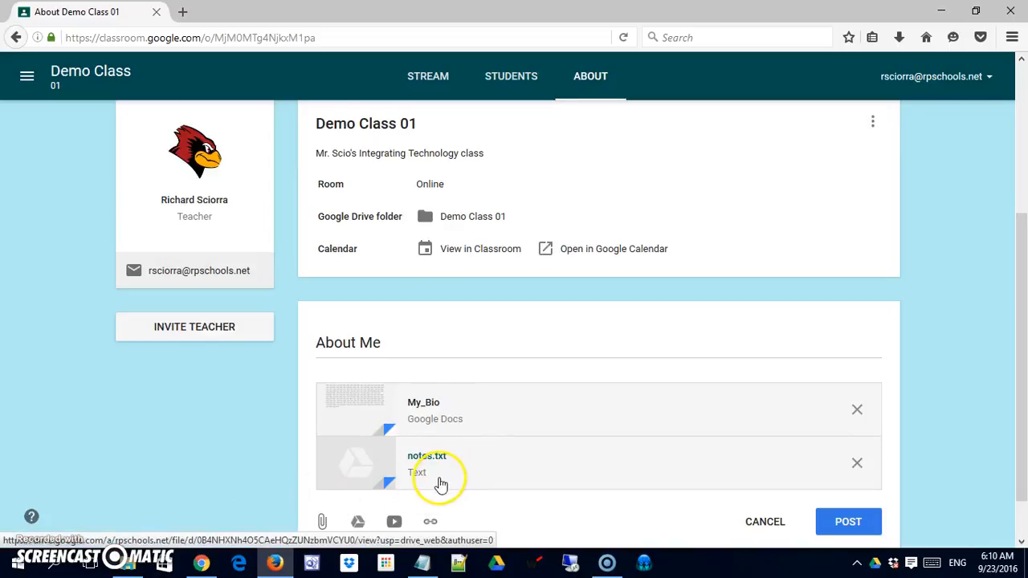
# Step: Open the class's Google Drive folder and go up to My Drive to locate the uploaded notes.txt
pyautogui.click(452, 216)
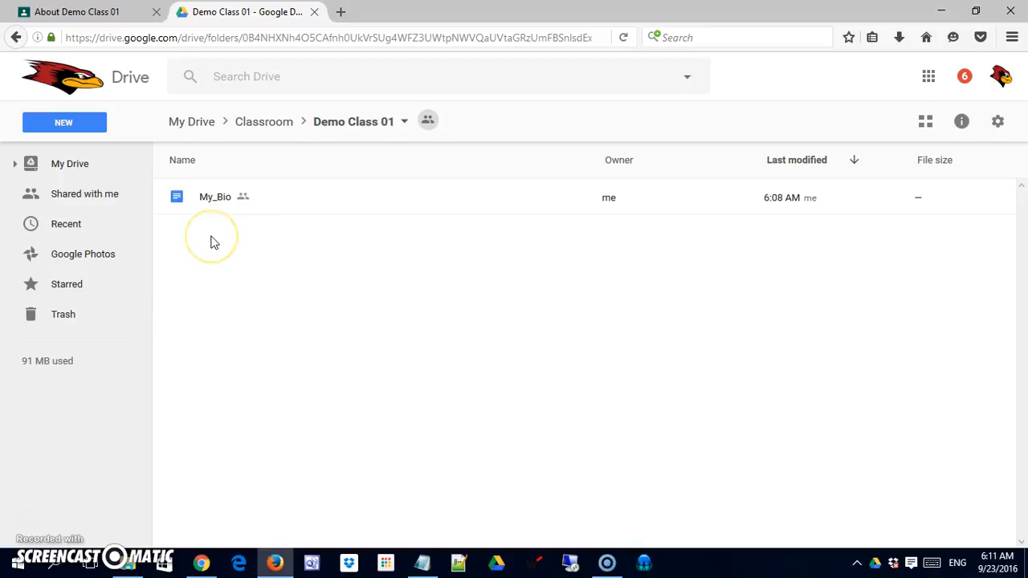
pyautogui.click(206, 128)
pyautogui.scroll(-3, 265, 354)
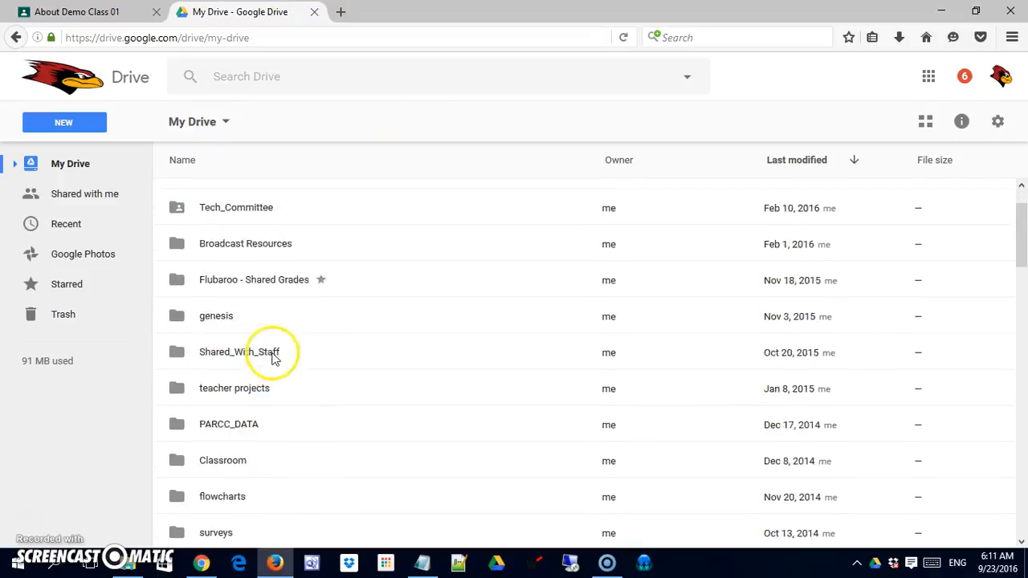
pyautogui.scroll(-2, 269, 386)
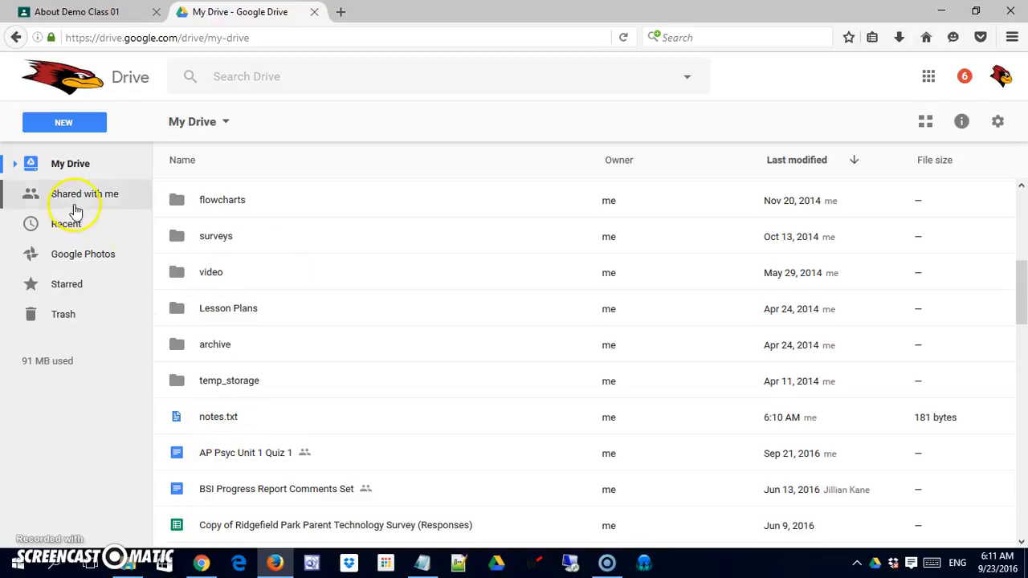
# Step: Move notes.txt into the Demo Class 01 folder inside Classroom, accepting that the file gets shared with that folder's viewers
pyautogui.rightClick(196, 418)
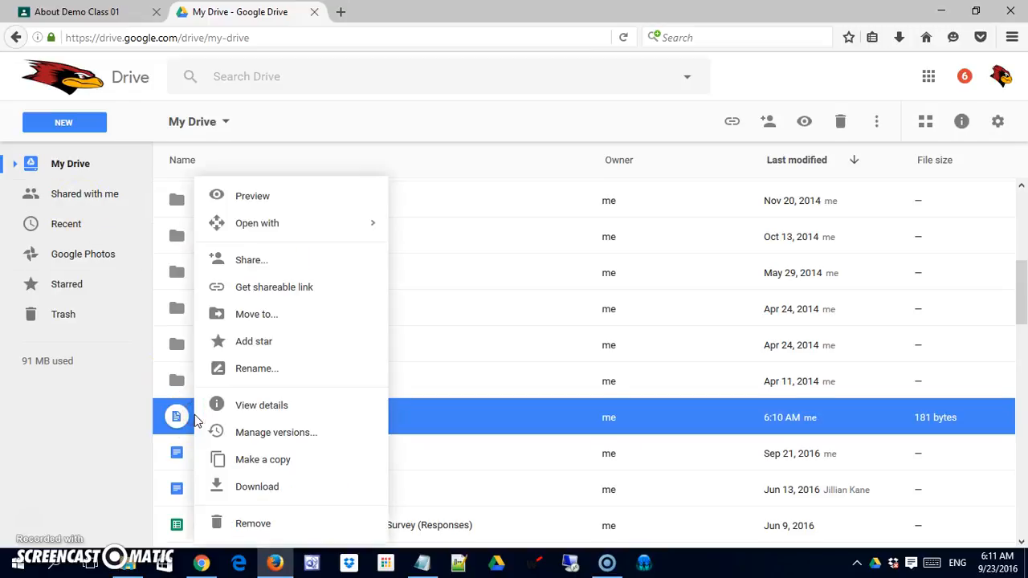
pyautogui.click(274, 318)
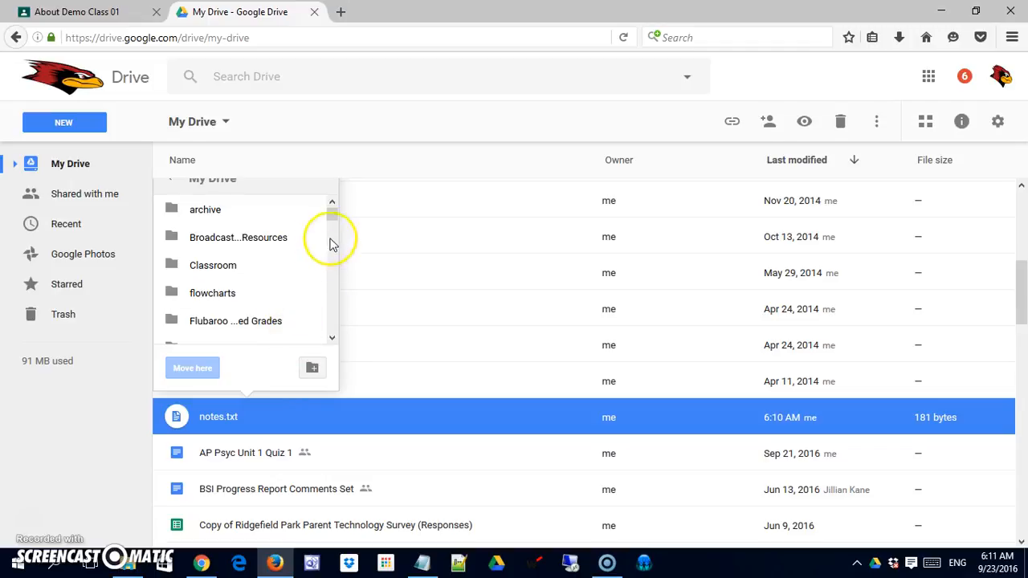
pyautogui.moveTo(335, 222); pyautogui.dragTo(332, 257)
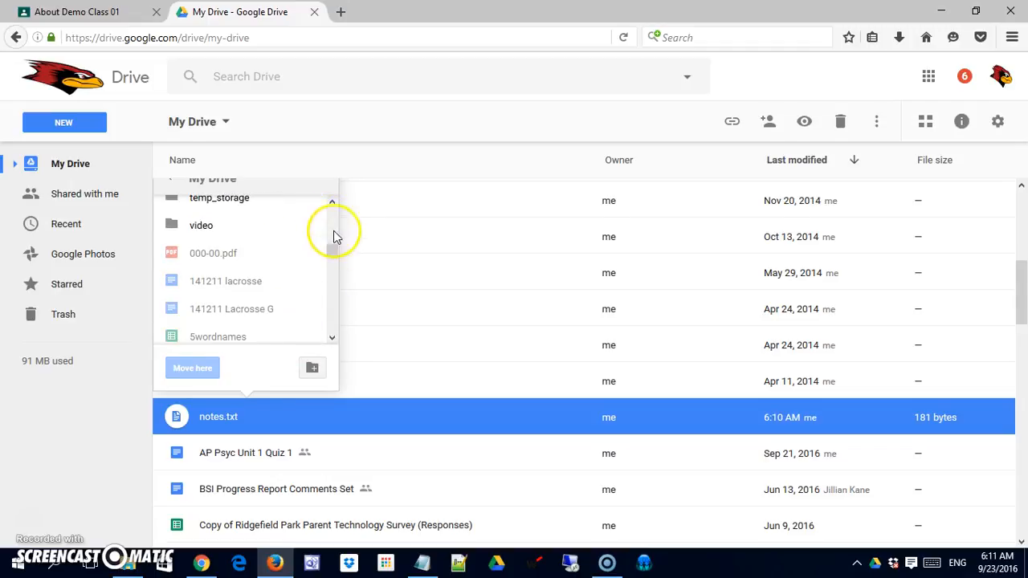
pyautogui.click(332, 203)
pyautogui.click(332, 203)
pyautogui.click(332, 203)
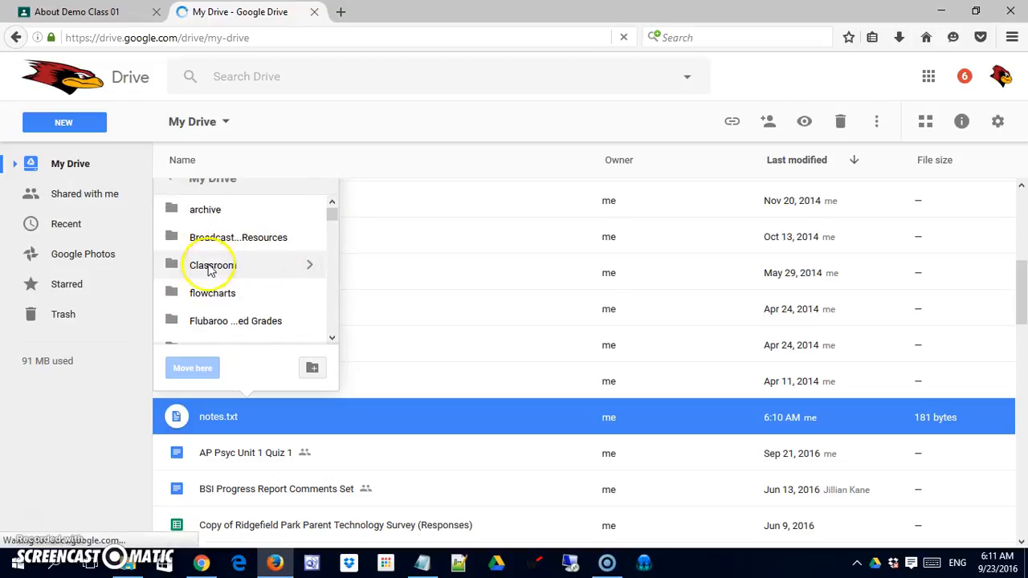
pyautogui.click(210, 270)
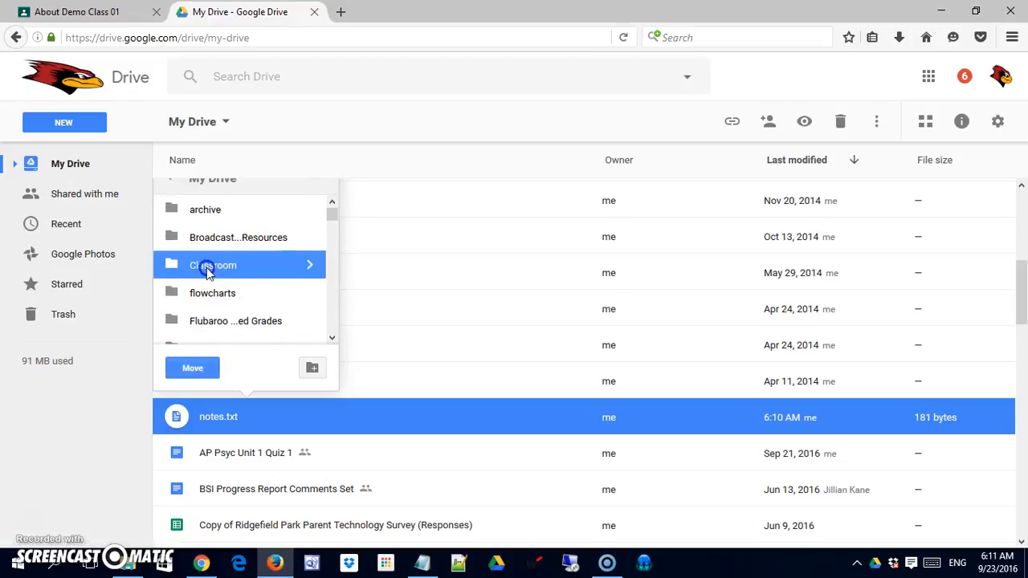
pyautogui.click(310, 265)
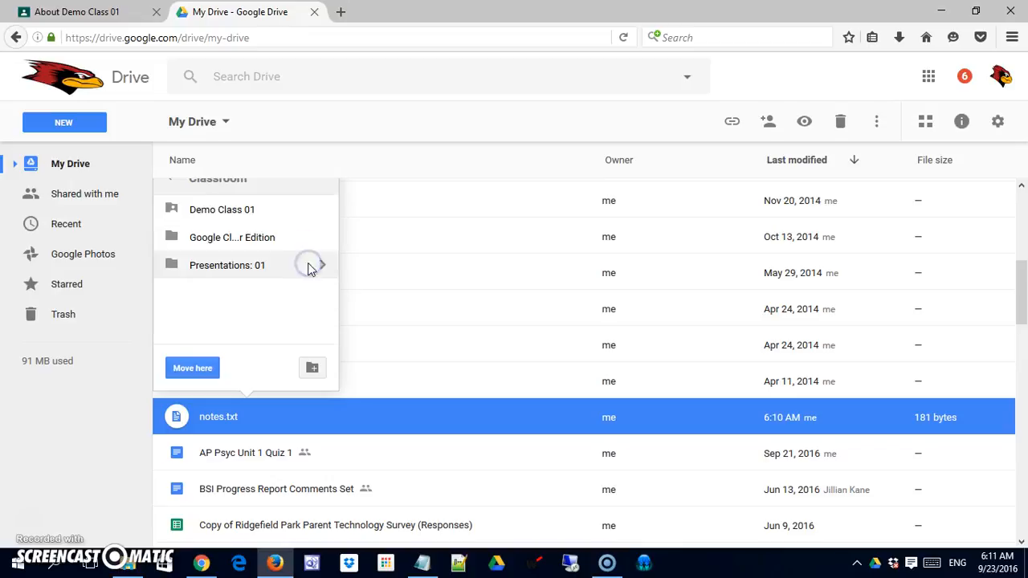
pyautogui.click(228, 209)
pyautogui.click(188, 372)
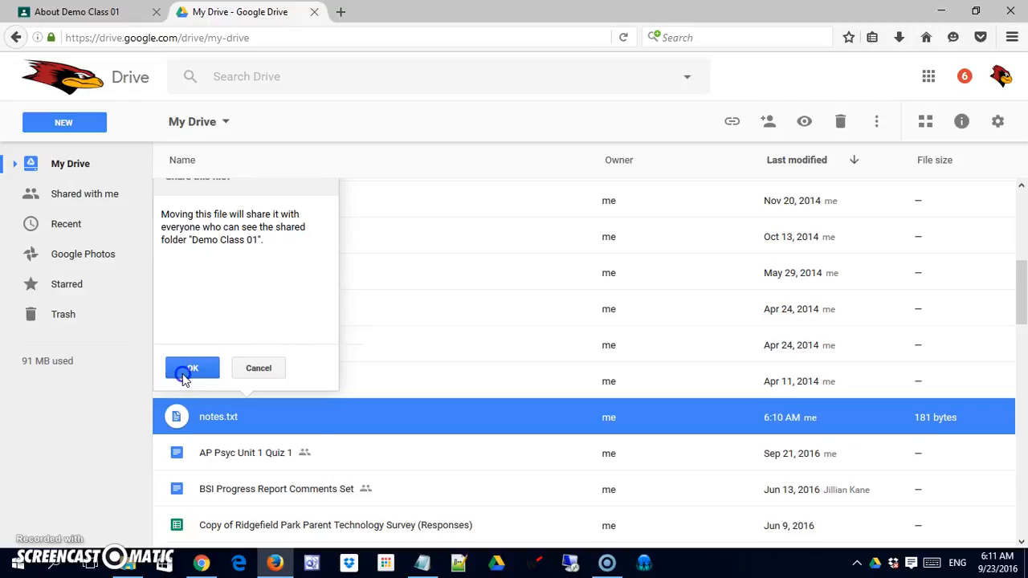
pyautogui.click(188, 371)
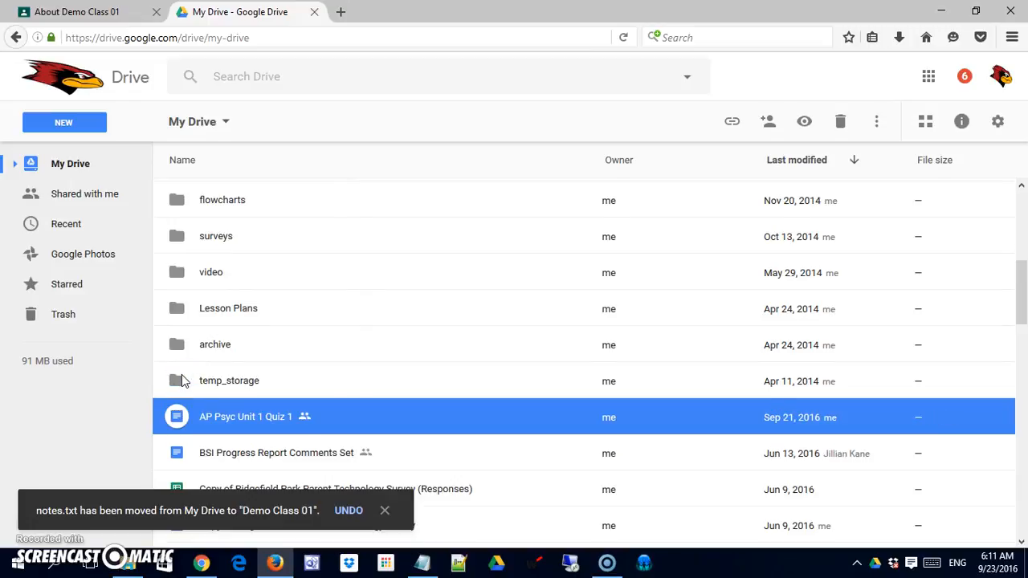
# Step: Return to the class About page, check the contents of its Google Drive folder, and close the folder again
pyautogui.scroll(5, 187, 374)
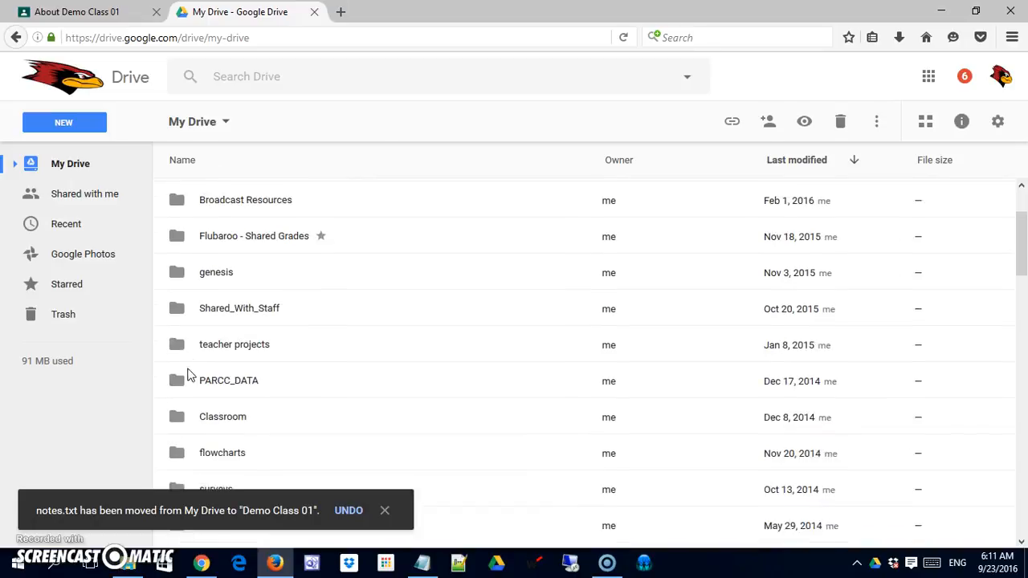
pyautogui.click(315, 11)
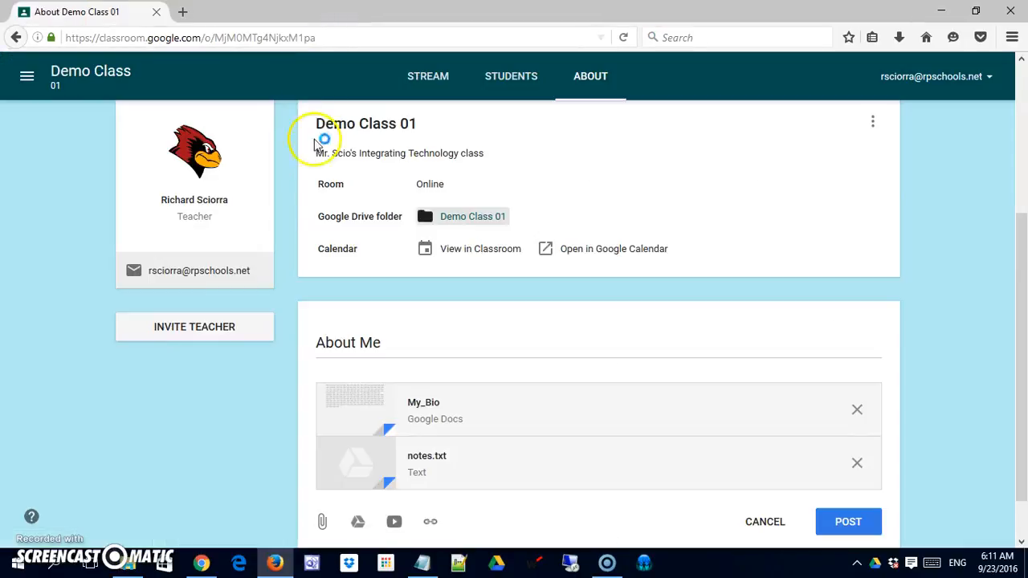
pyautogui.click(425, 223)
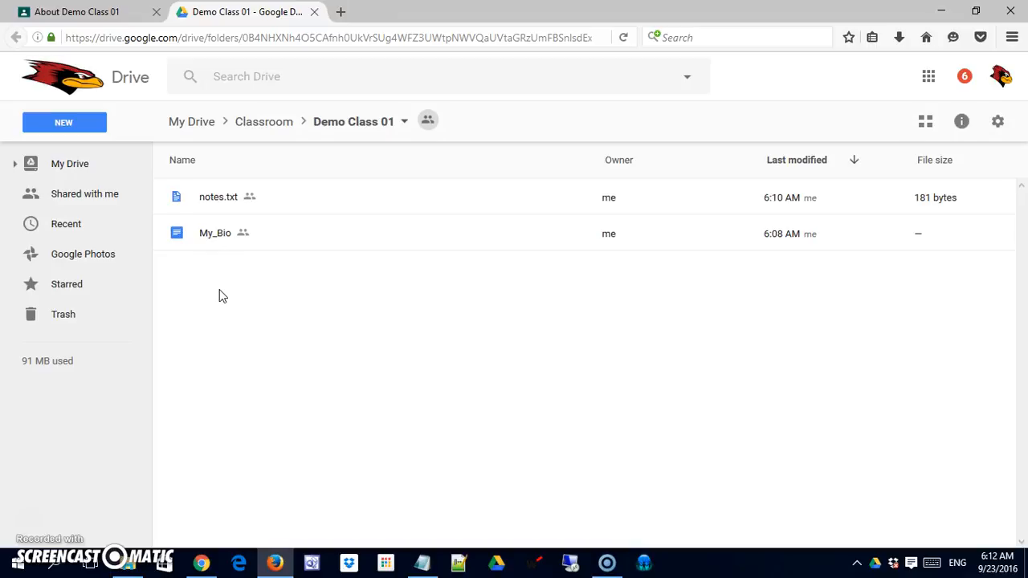
pyautogui.click(315, 12)
# Step: Start inserting a YouTube video into the About Me materials and search for "class inspirtion ted"
pyautogui.scroll(-1, 426, 289)
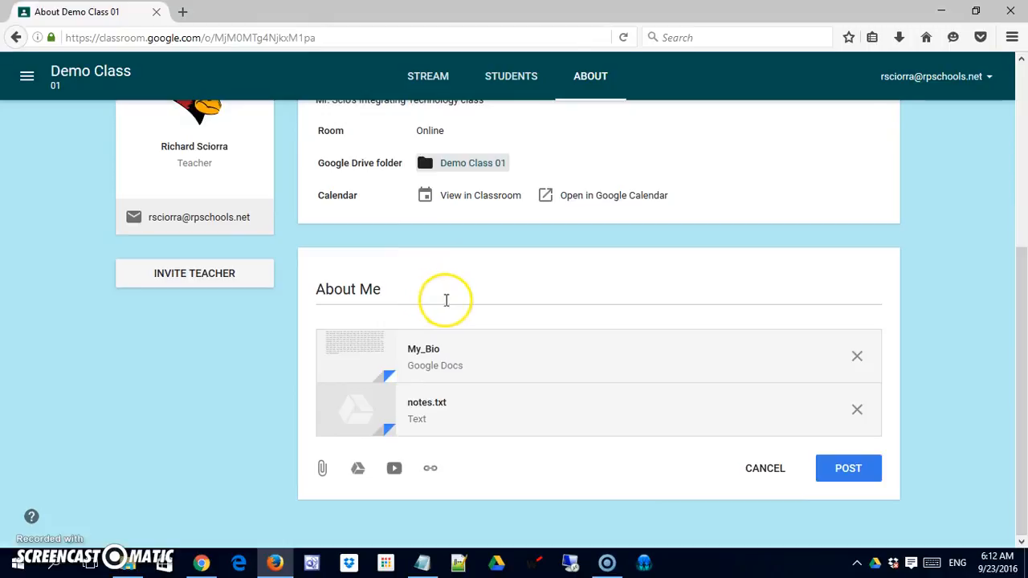
pyautogui.click(386, 474)
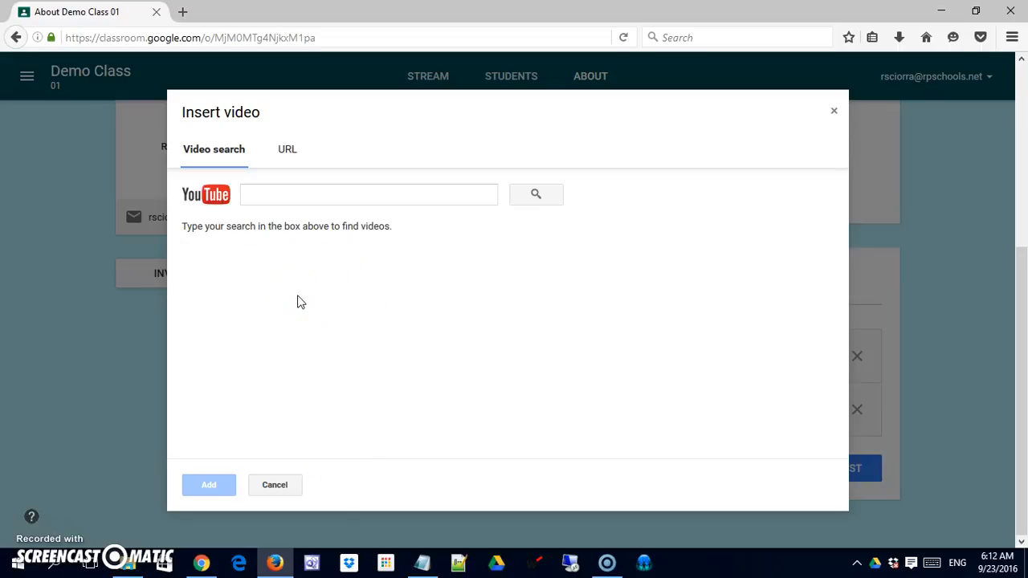
pyautogui.click(300, 196)
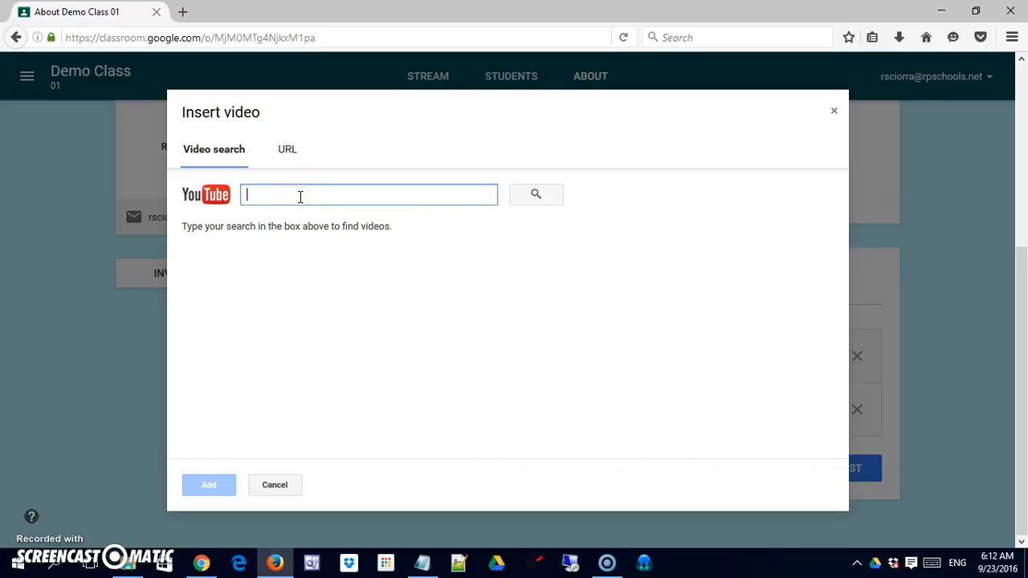
pyautogui.write('d')
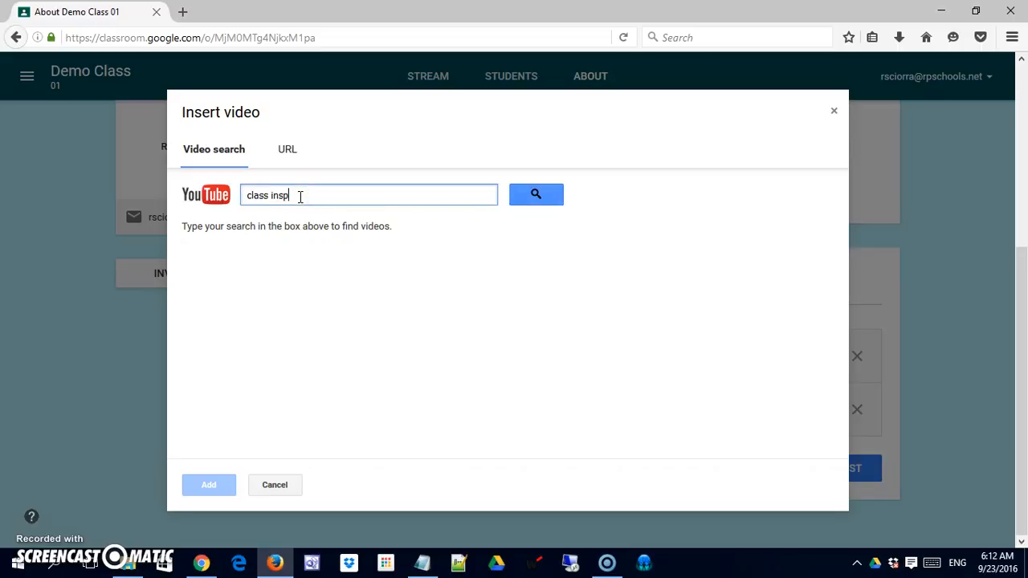
pyautogui.write('lass inspiration ted')
pyautogui.press('Return')
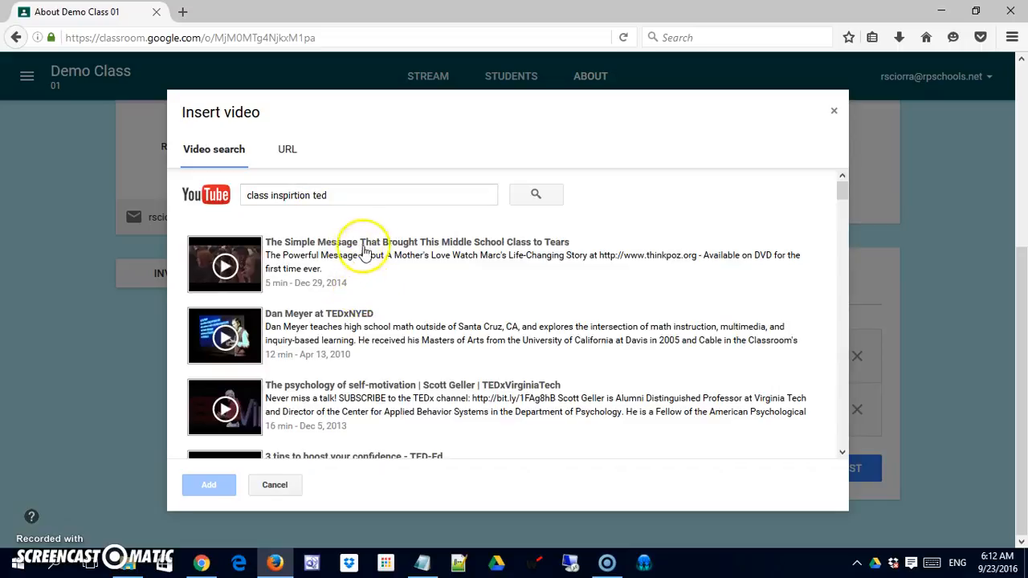
# Step: Preview the video "The Simple Message That Brought This Middle School Class to Tears" and attach it to the About Me materials
pyautogui.click(225, 266)
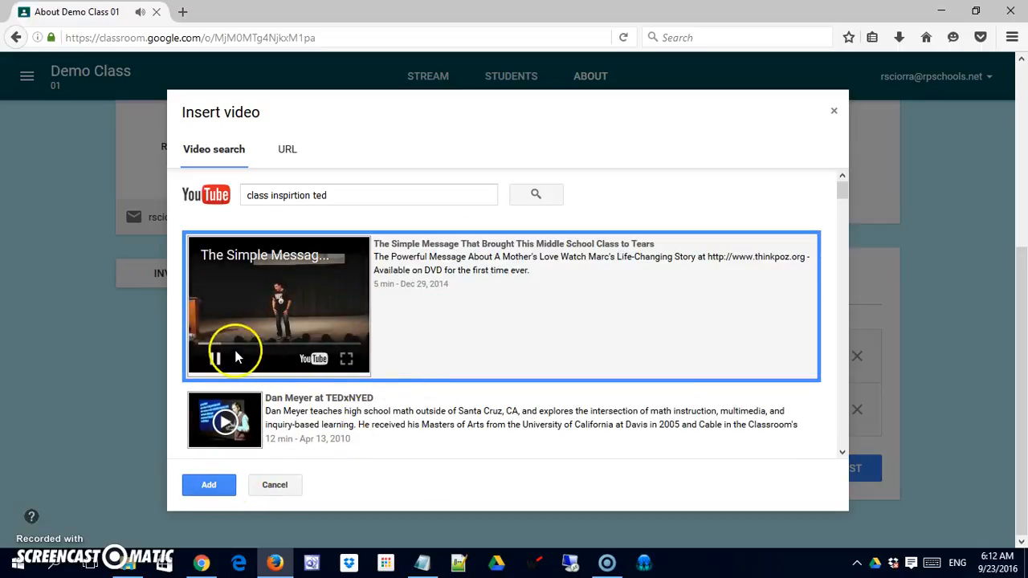
pyautogui.click(215, 360)
pyautogui.click(216, 360)
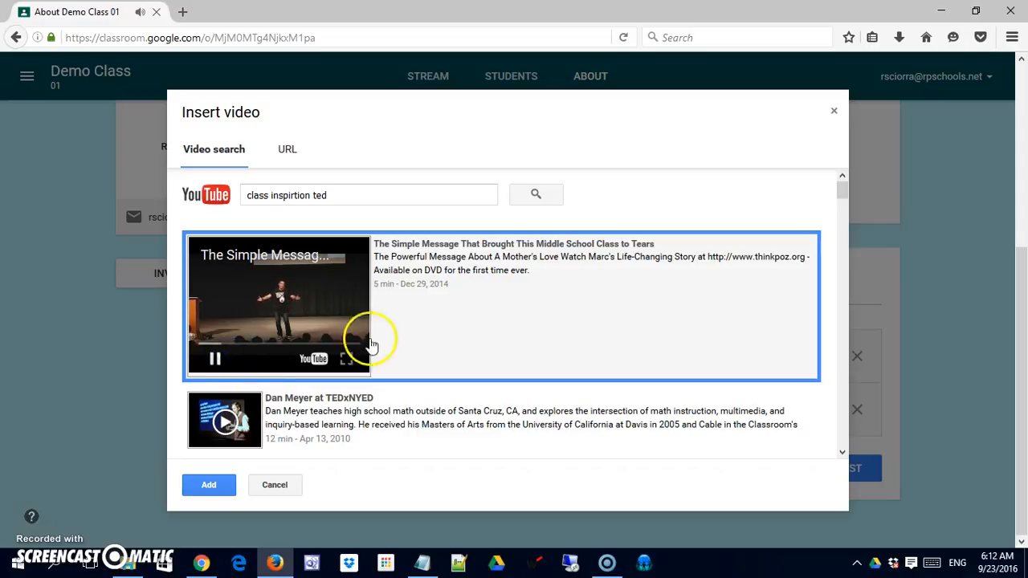
pyautogui.click(215, 359)
pyautogui.click(219, 489)
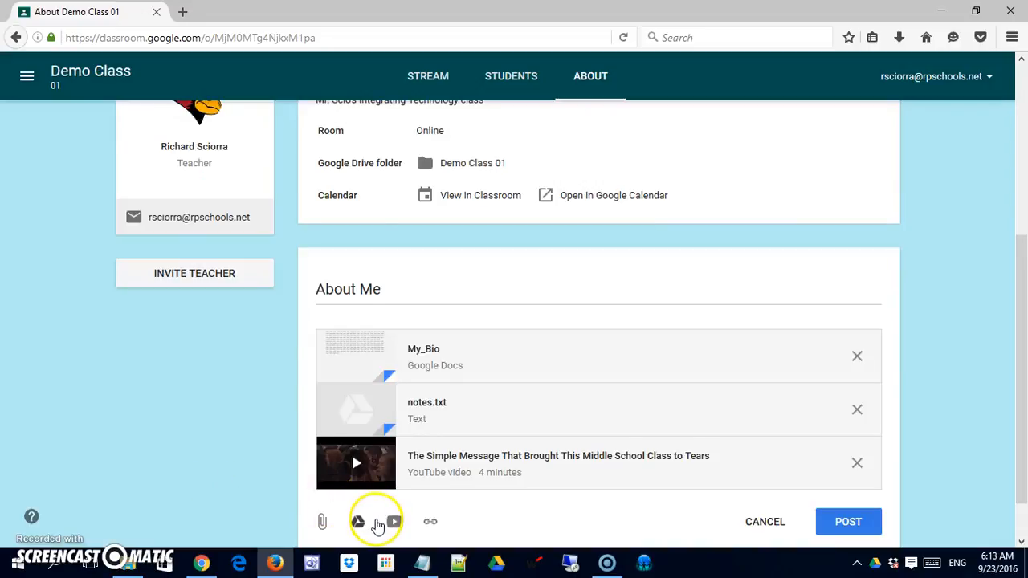
# Step: Search the web for "educational inspiration" in a new tab and open the article "12 Motivational Education Quotes to Inspire You"
pyautogui.click(184, 13)
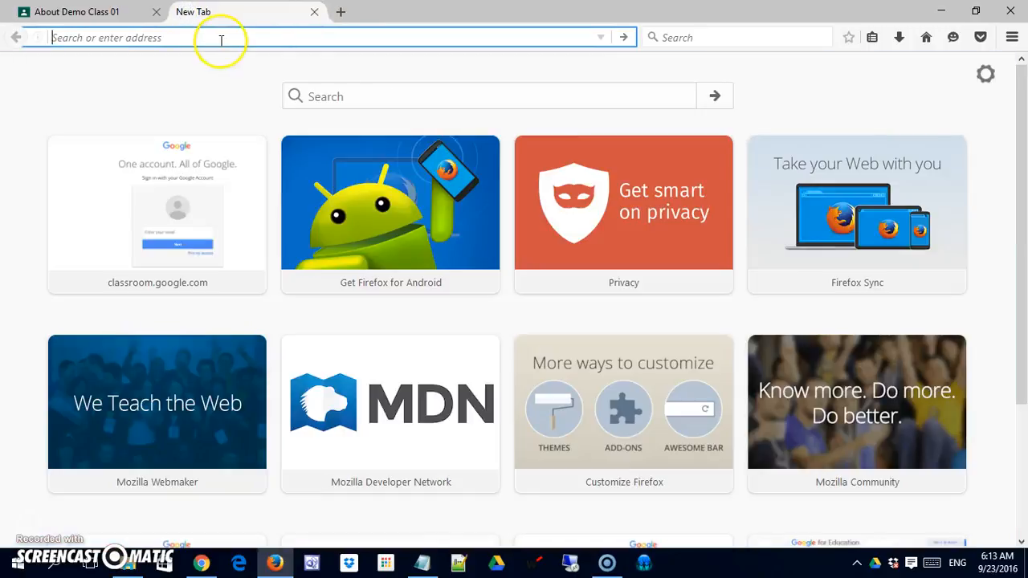
pyautogui.write('educational inspiration')
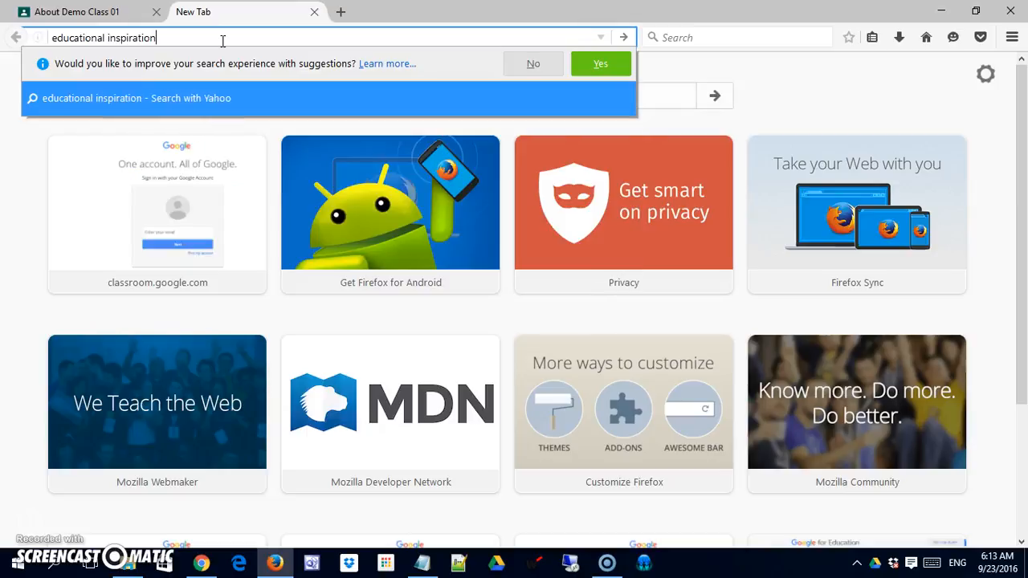
pyautogui.press('Return')
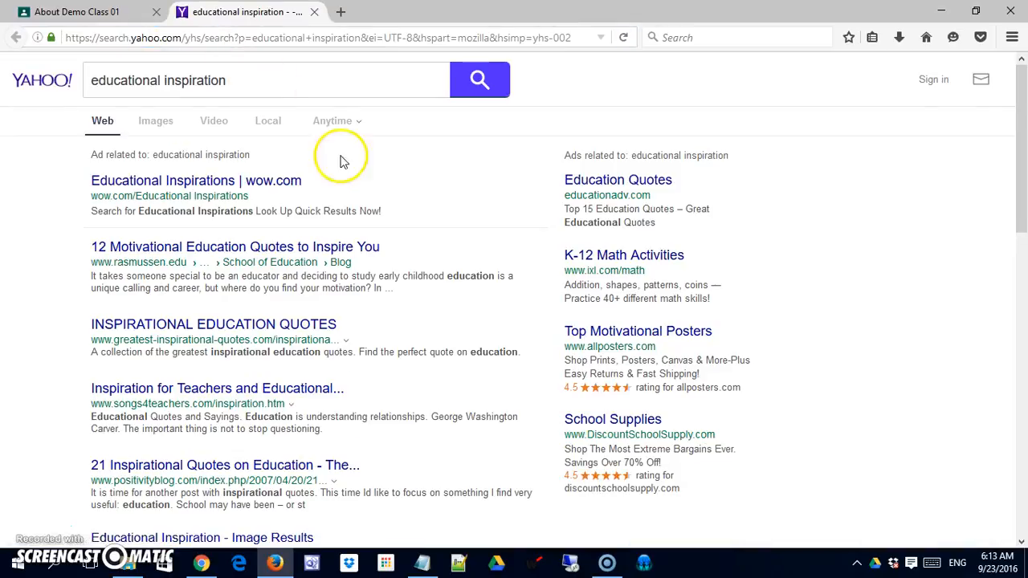
pyautogui.click(294, 247)
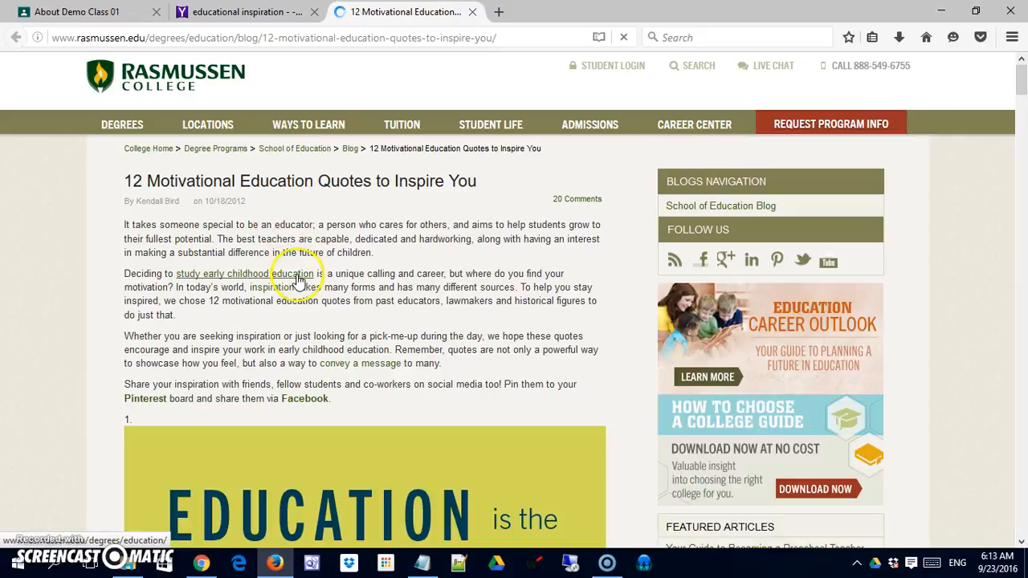
pyautogui.scroll(-5, 299, 284)
pyautogui.scroll(5, 299, 284)
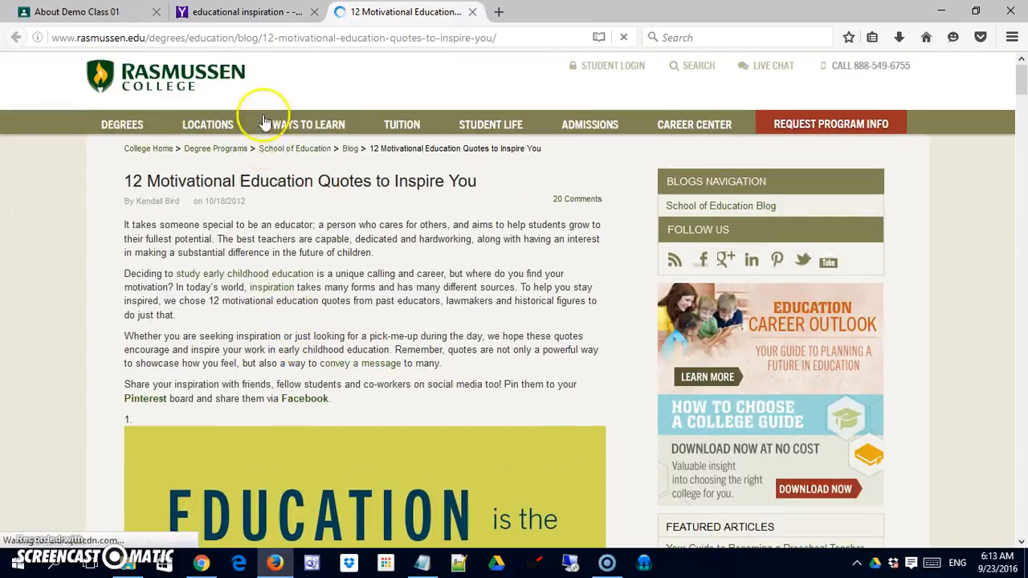
# Step: Copy the web address of the Rasmussen College quotes article and attach it as a link to the About Me materials
pyautogui.click(280, 40)
pyautogui.rightClick(281, 43)
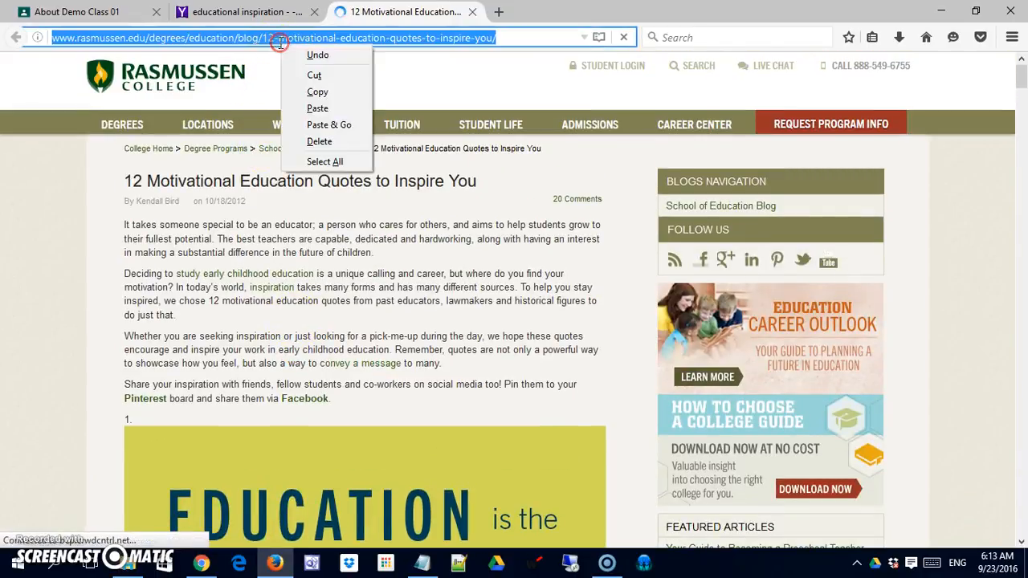
pyautogui.click(315, 91)
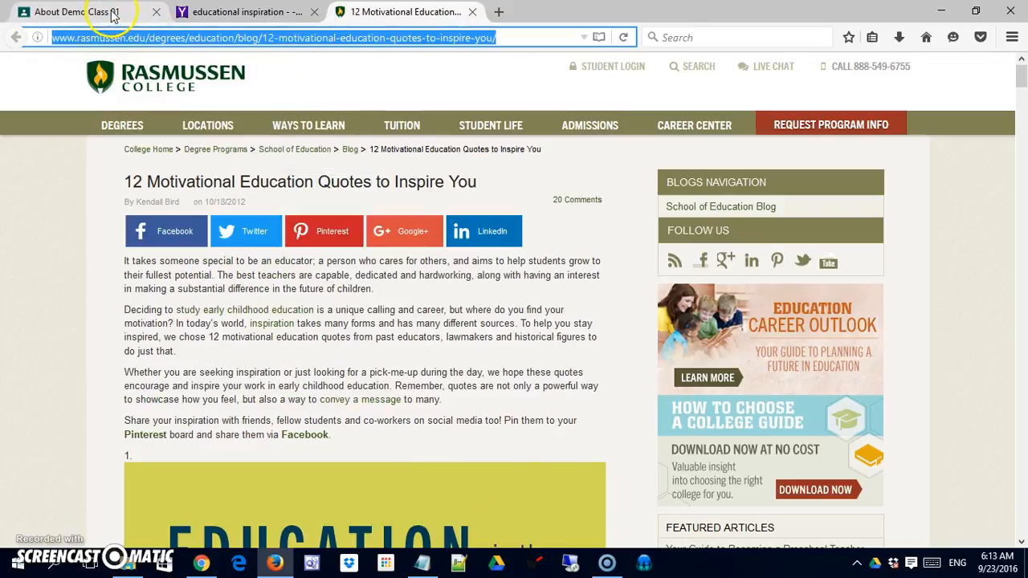
pyautogui.click(112, 16)
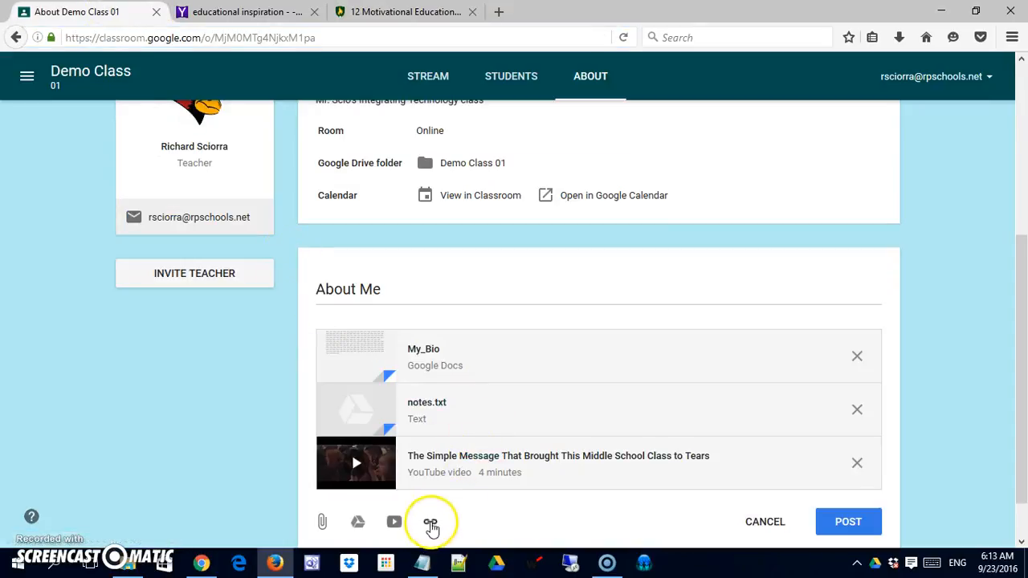
pyautogui.click(432, 524)
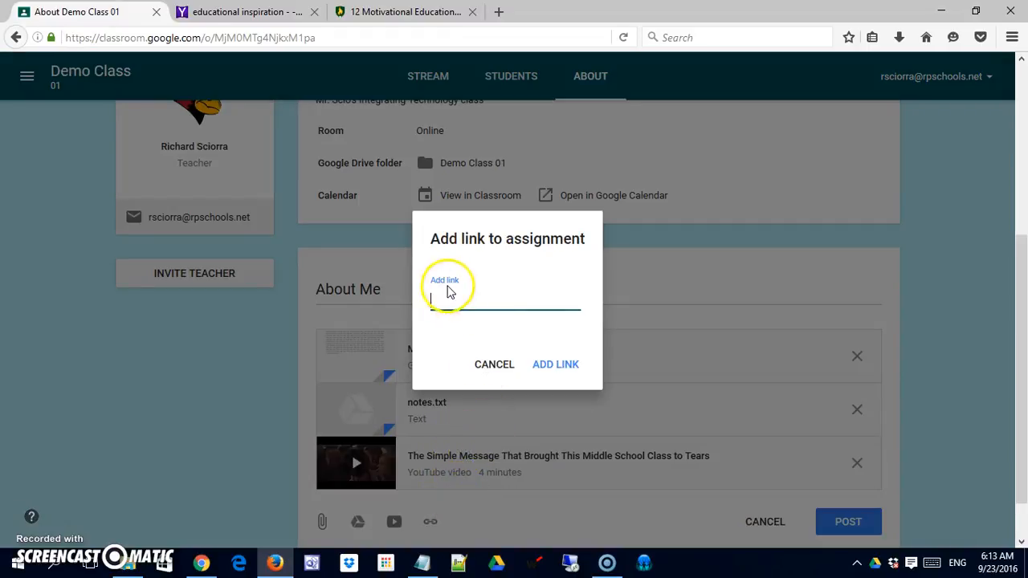
pyautogui.hotkey('ctrl', 'v')
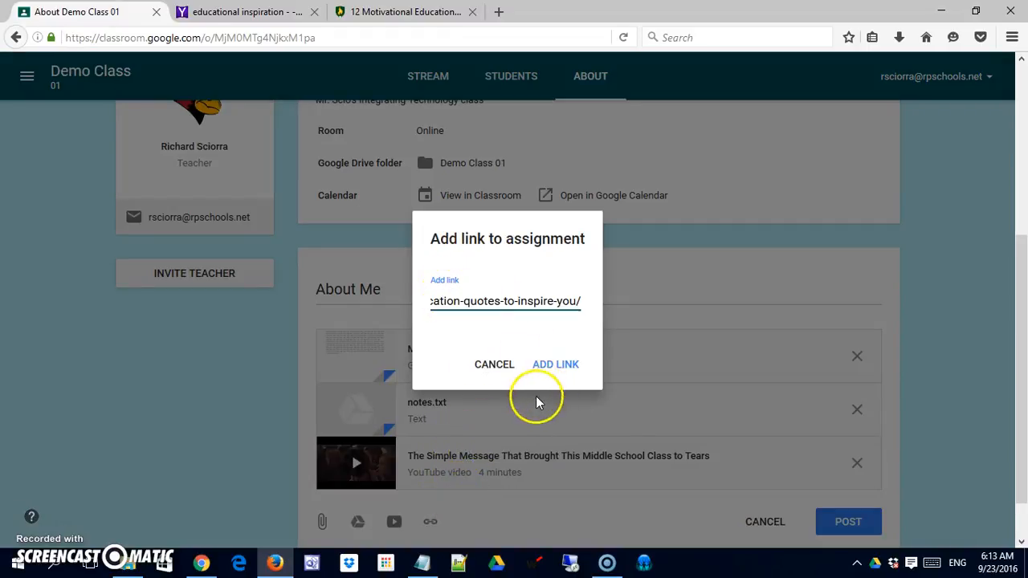
pyautogui.click(545, 373)
# Step: Open the attached My_Bio document and the notes.txt file to check them, closing each one again
pyautogui.scroll(-3, 555, 399)
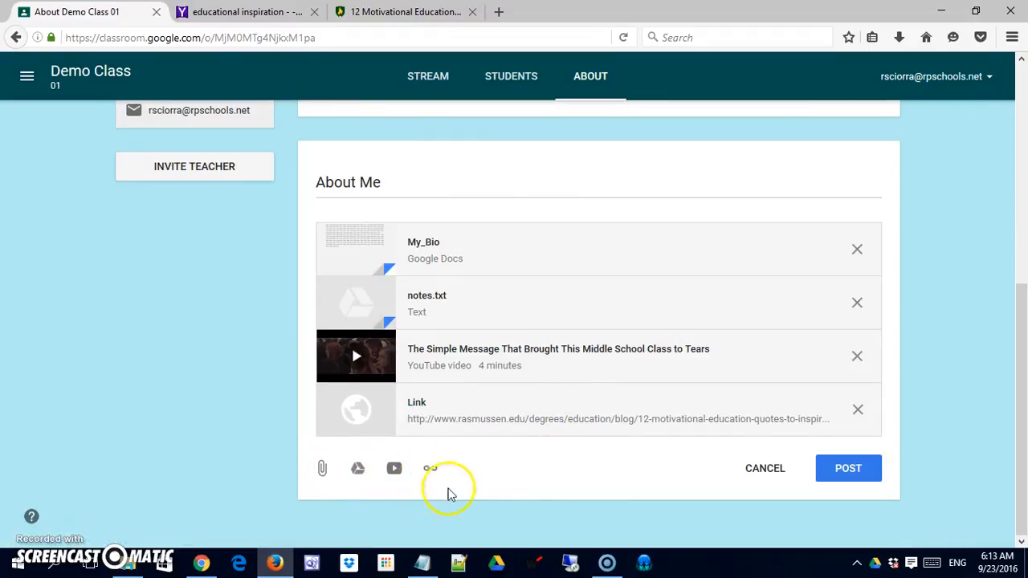
pyautogui.click(424, 241)
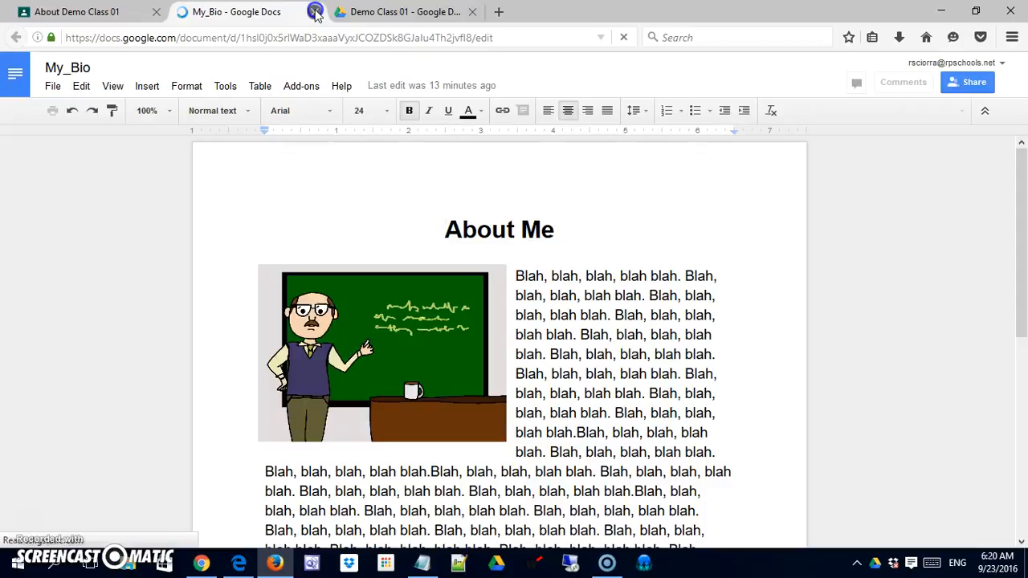
pyautogui.click(315, 13)
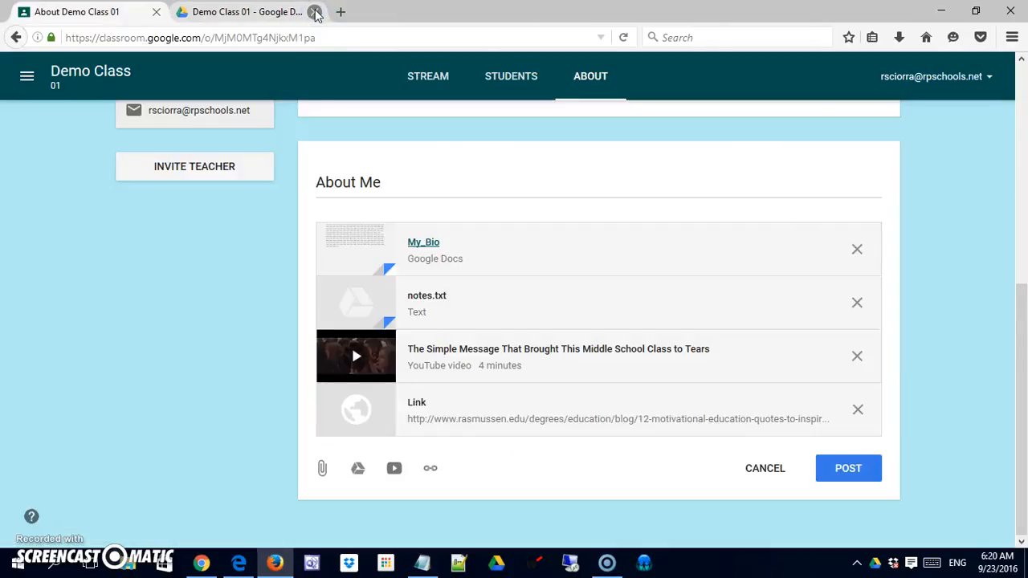
pyautogui.click(436, 299)
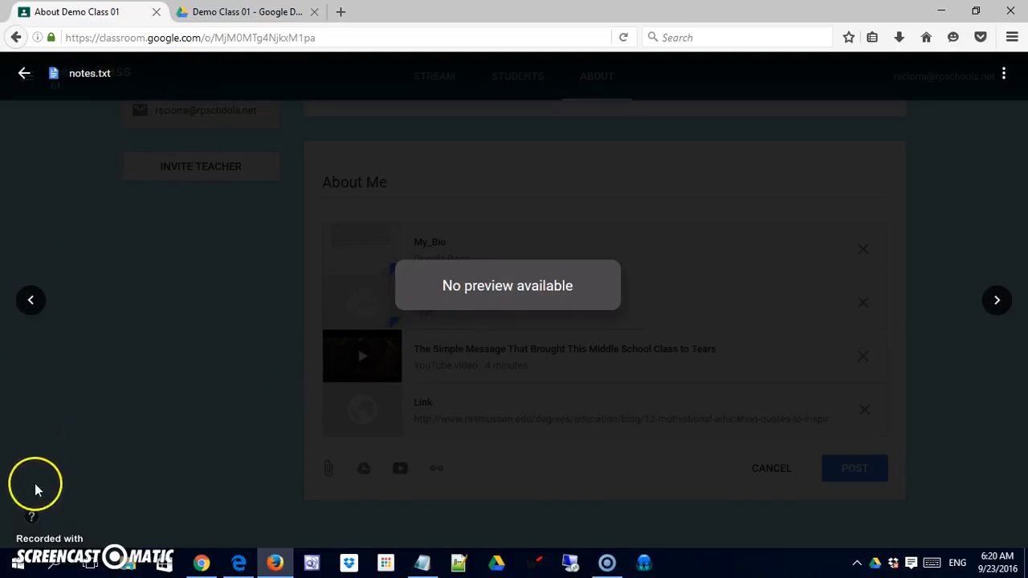
pyautogui.click(174, 362)
# Step: Test the attached YouTube video, pausing and closing it, and check that the web link opens the quotes article
pyautogui.click(450, 351)
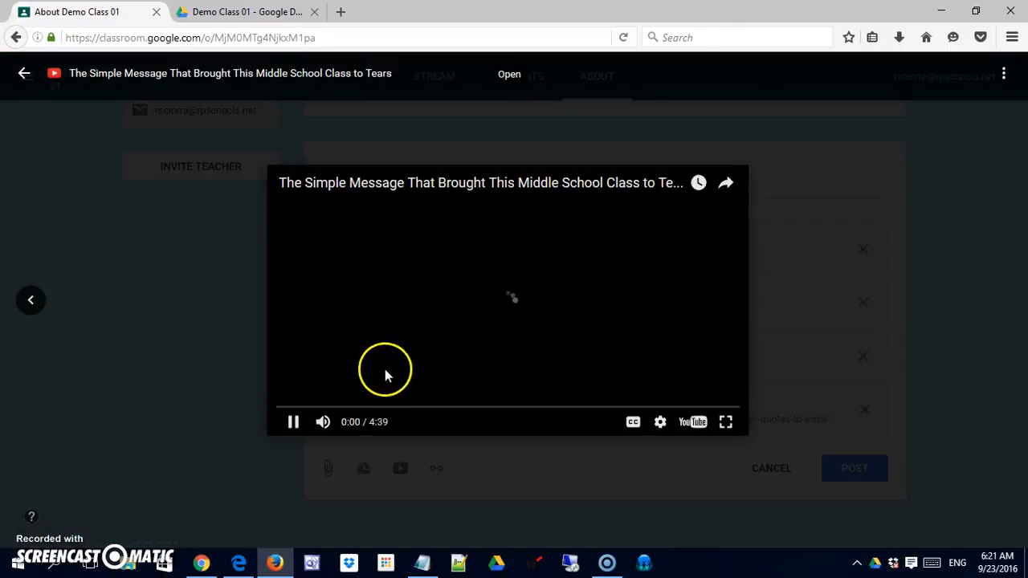
pyautogui.click(293, 421)
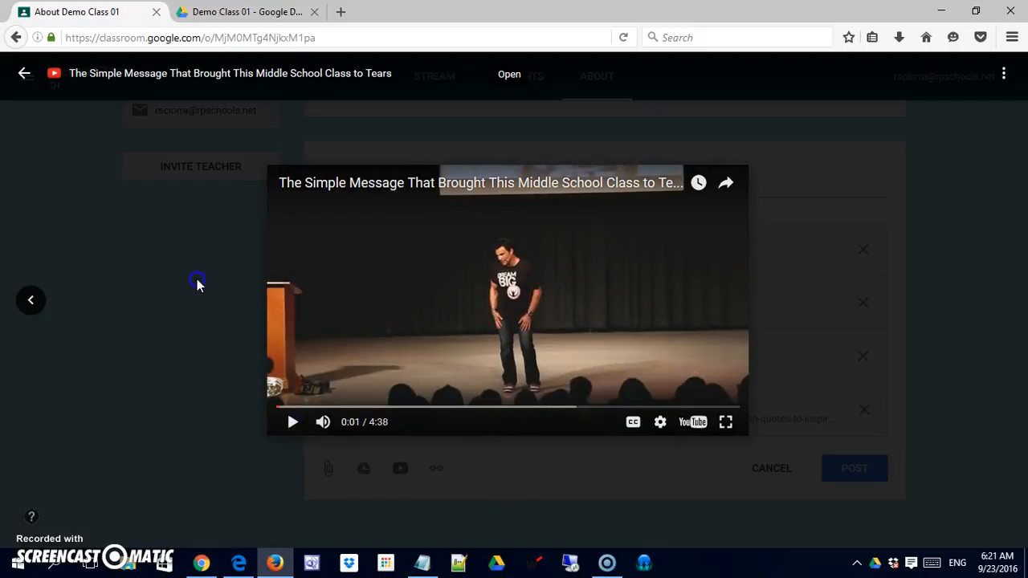
pyautogui.click(198, 284)
pyautogui.click(415, 405)
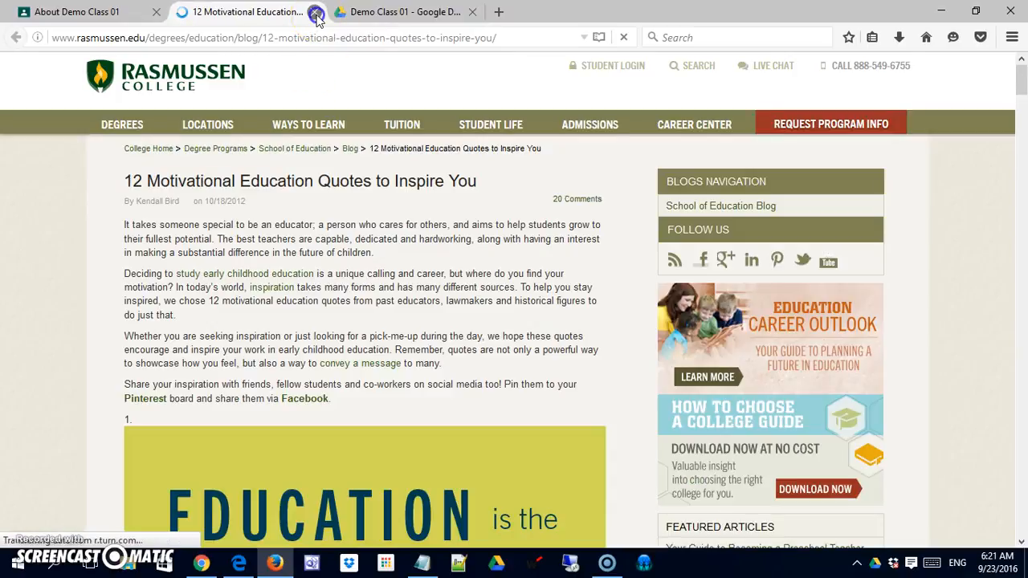
pyautogui.click(314, 12)
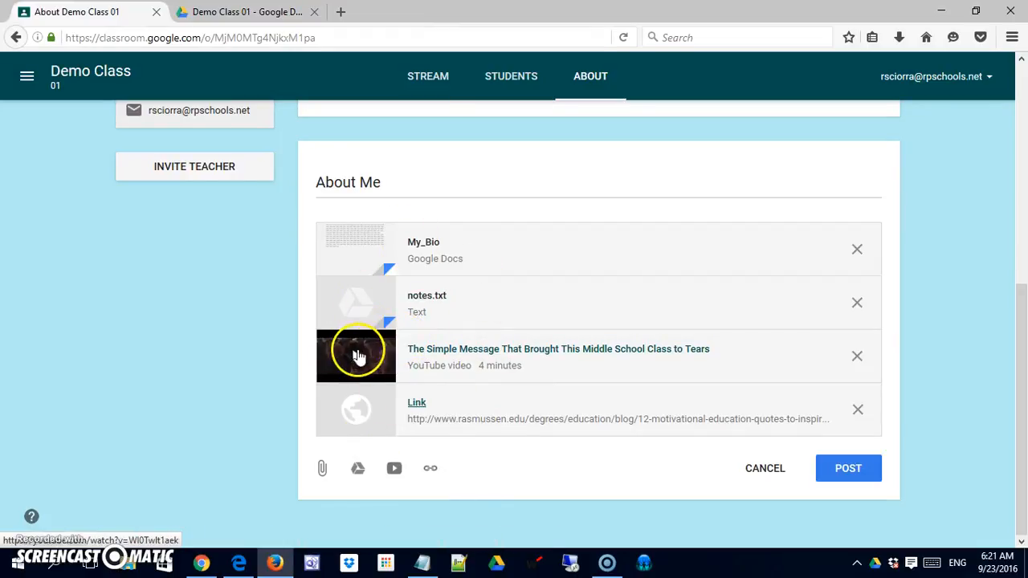
# Step: Check the student's About page in Microsoft Edge, return to the teacher's page in Firefox and post the About Me materials
pyautogui.click(234, 565)
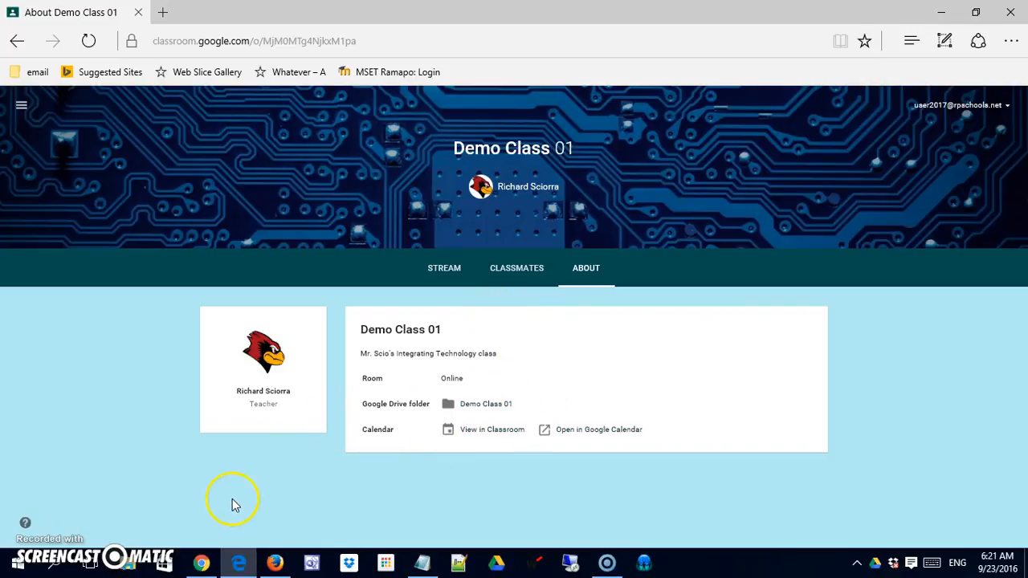
pyautogui.hotkey('alt', 'Tab')
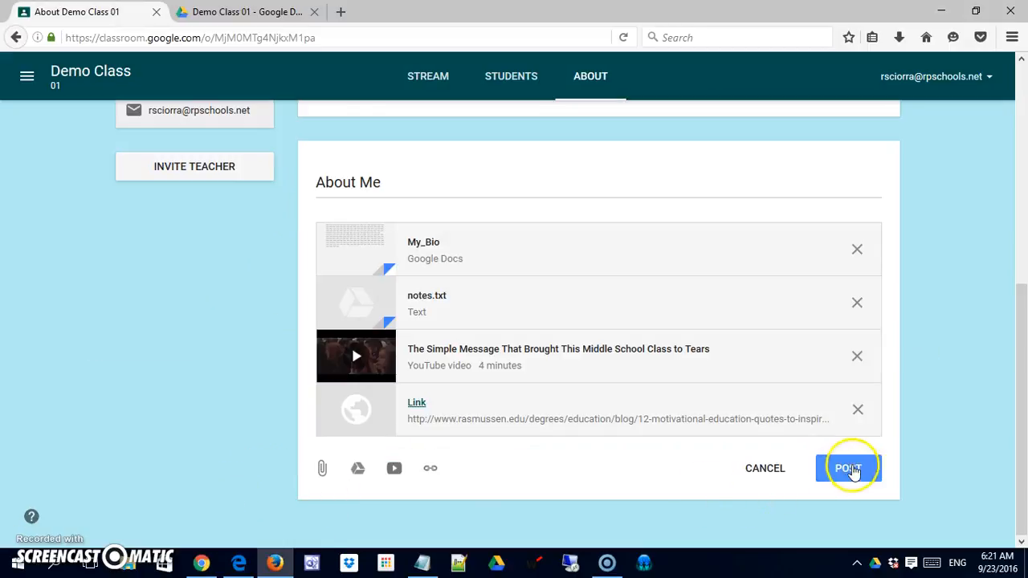
pyautogui.click(850, 469)
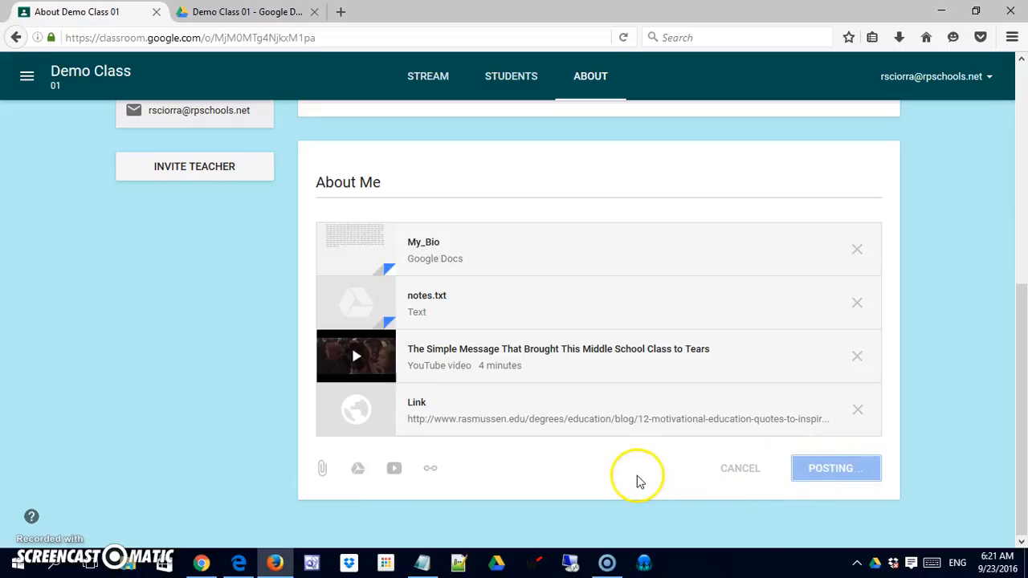
pyautogui.scroll(-4, 624, 462)
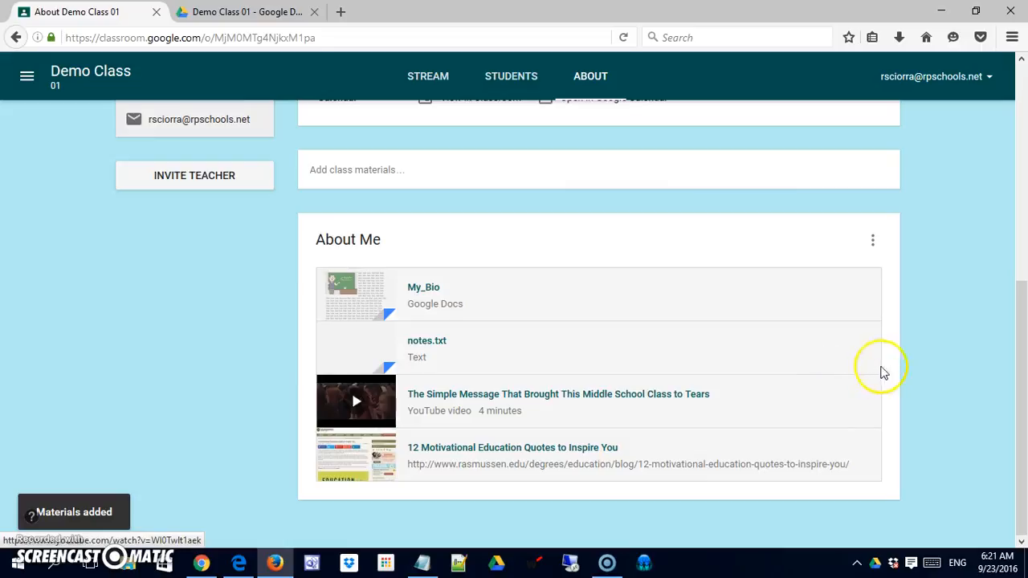
# Step: Examine the posted About Me materials on the student's About page in Microsoft Edge, and return to the teacher's page
pyautogui.scroll(3, 571, 412)
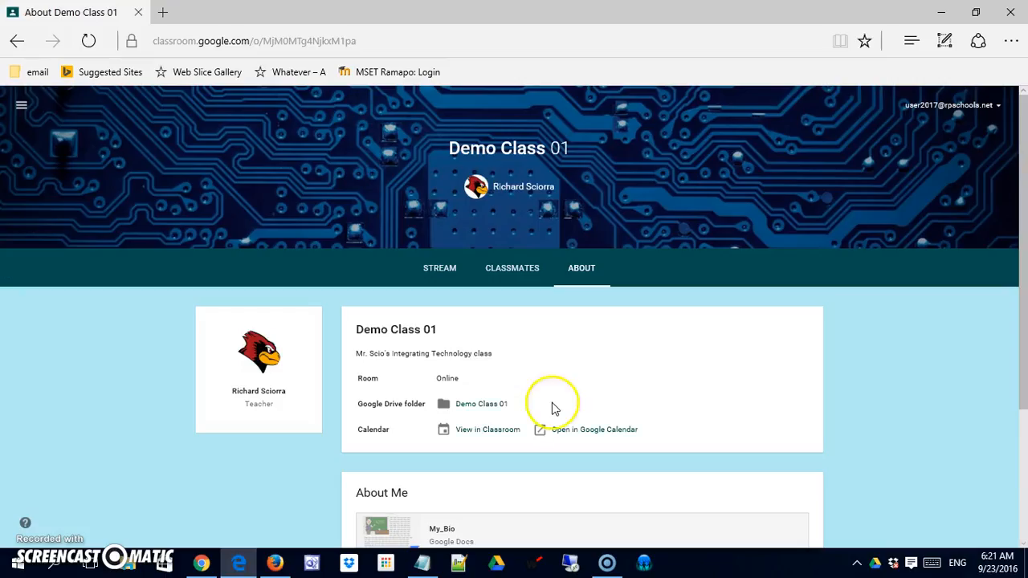
pyautogui.scroll(-3, 378, 351)
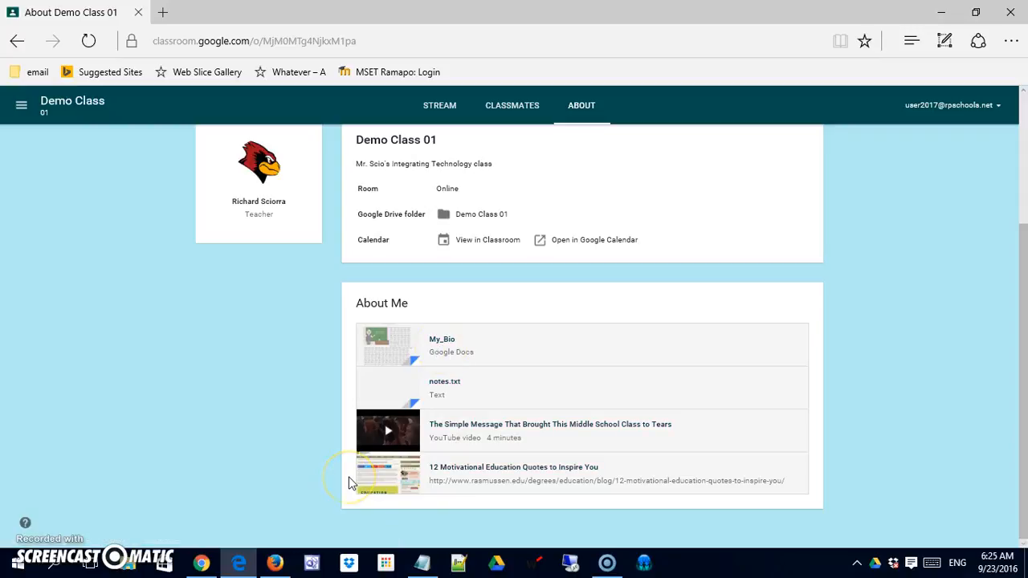
pyautogui.hotkey('alt', 'Tab')
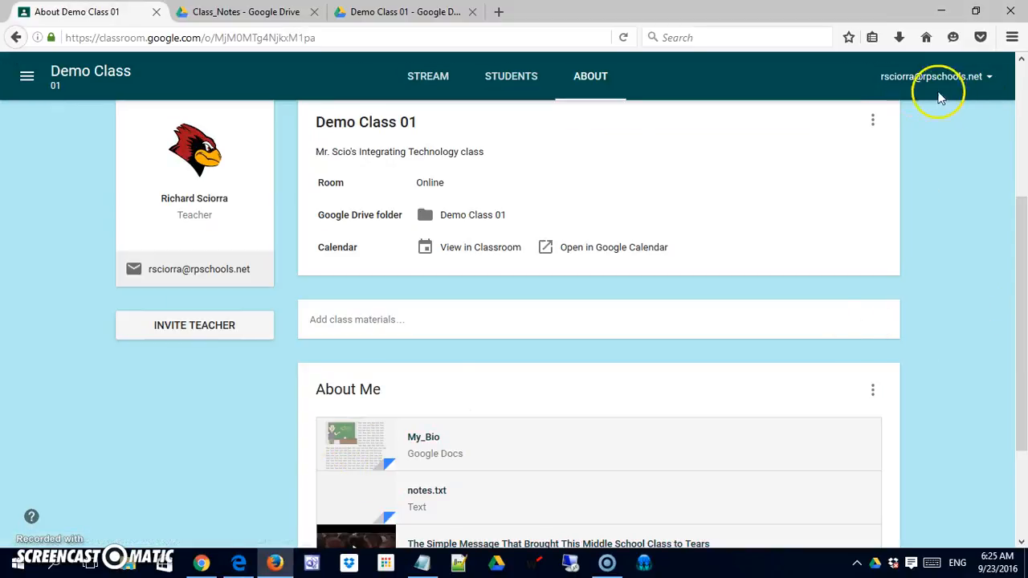
# Step: Open the About Me materials for editing and change their title to "Class Resources"
pyautogui.moveTo(1023, 225); pyautogui.dragTo(1022, 313)
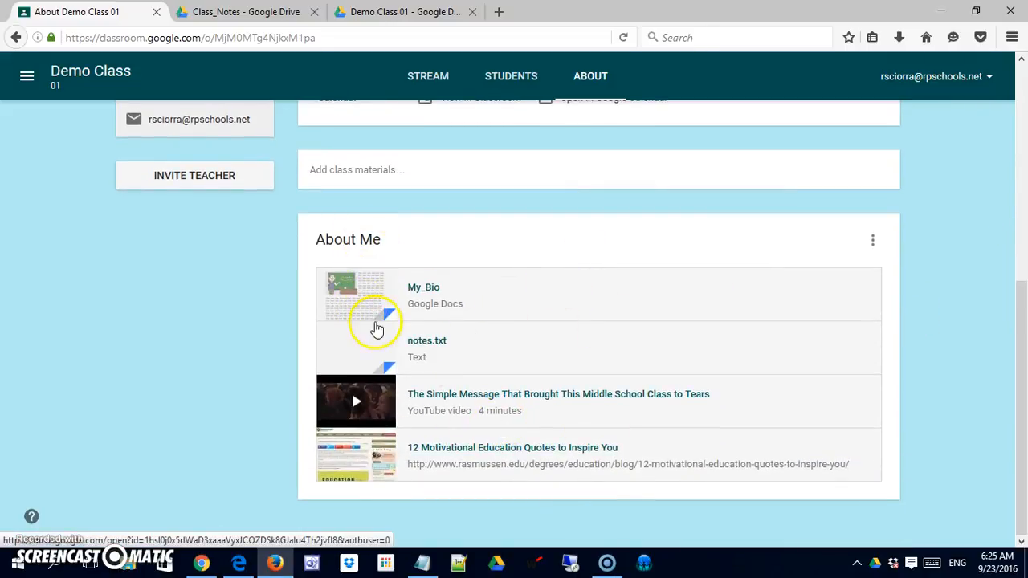
pyautogui.click(874, 242)
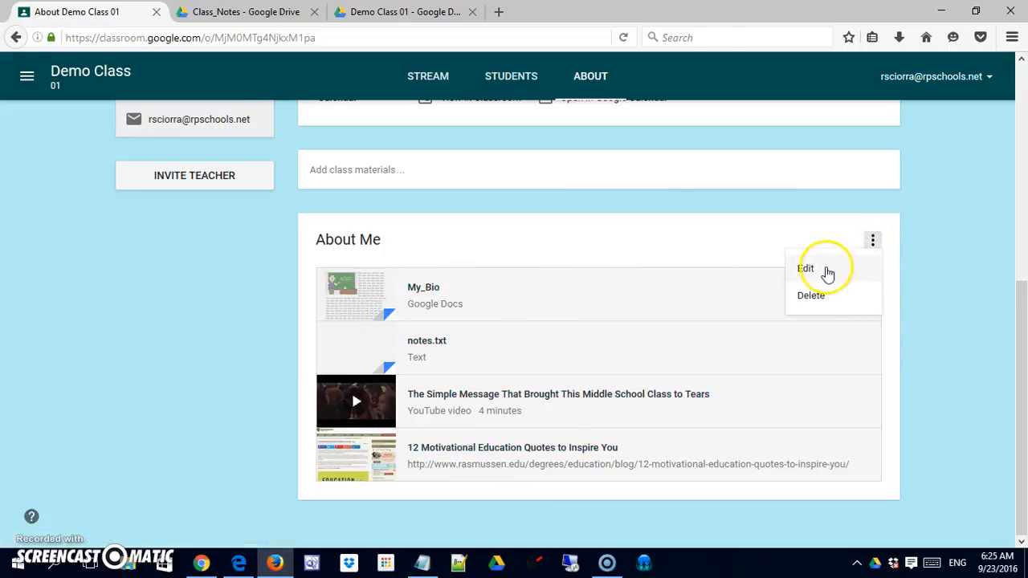
pyautogui.click(827, 274)
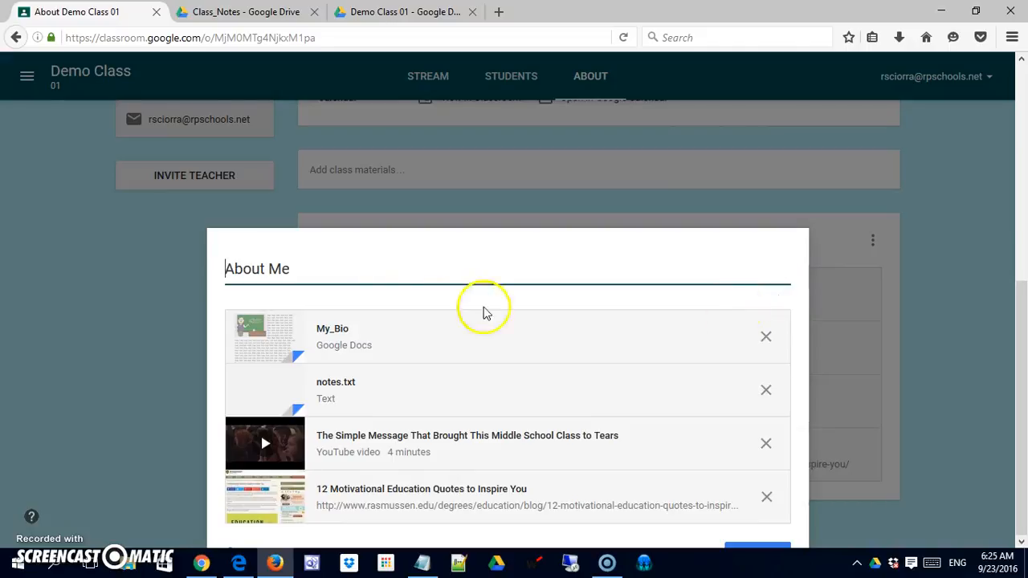
pyautogui.moveTo(362, 271); pyautogui.dragTo(243, 269)
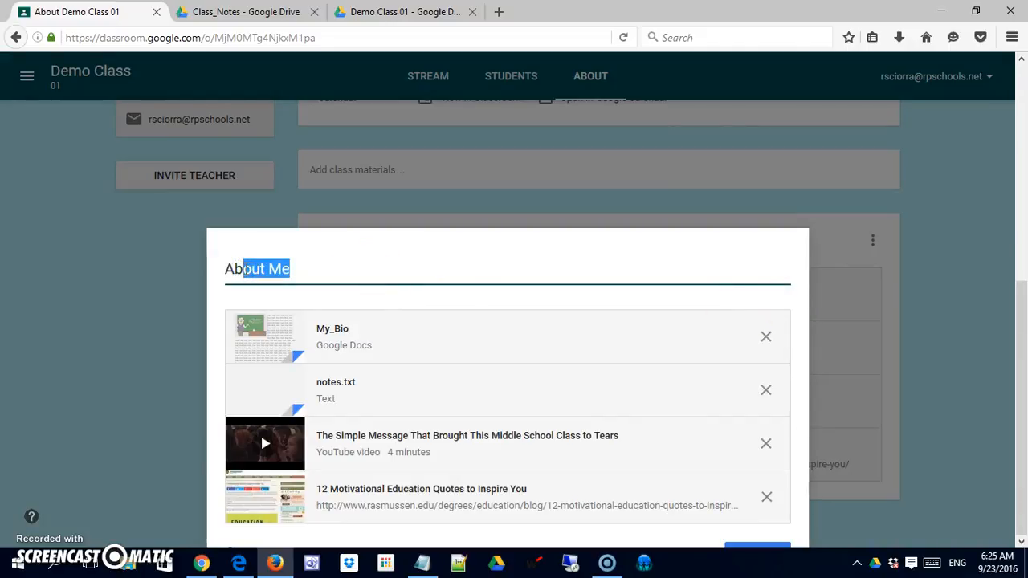
pyautogui.press('BackSpace')
pyautogui.press('BackSpace')
pyautogui.press('BackSpace')
pyautogui.click(261, 274)
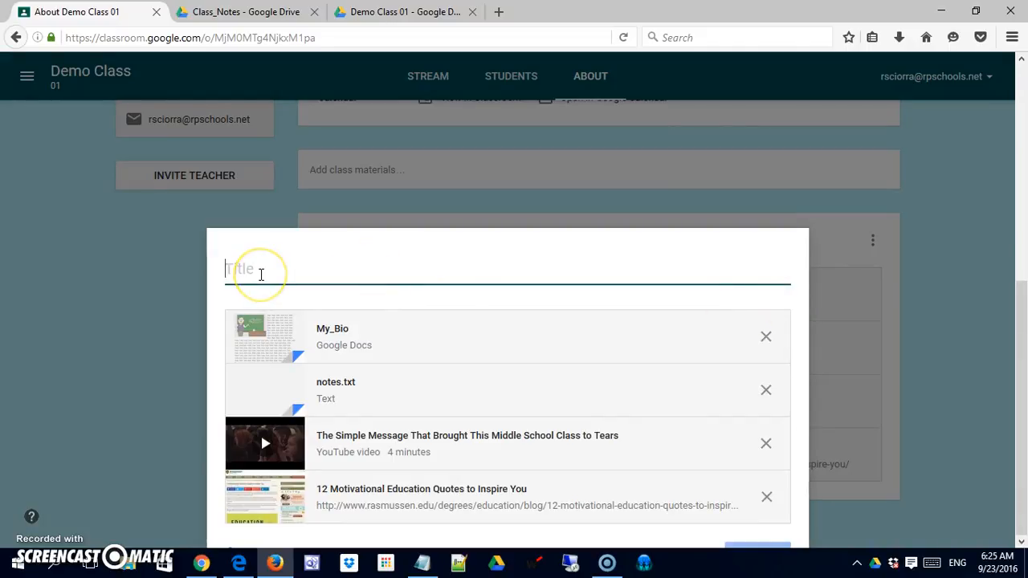
pyautogui.write('Class Resources')
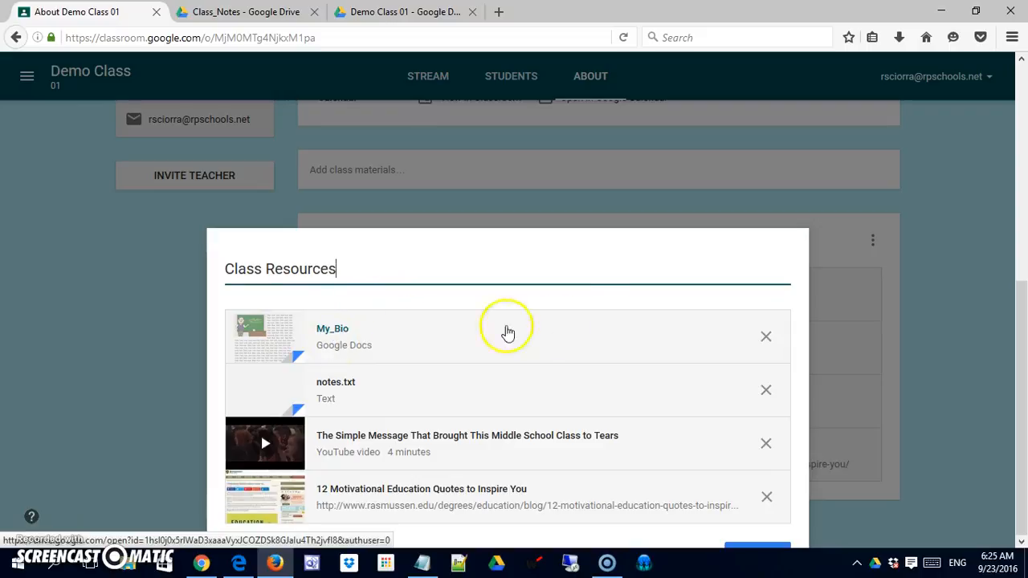
# Step: Save the retitled class materials with all four attachments kept
pyautogui.click(1024, 325)
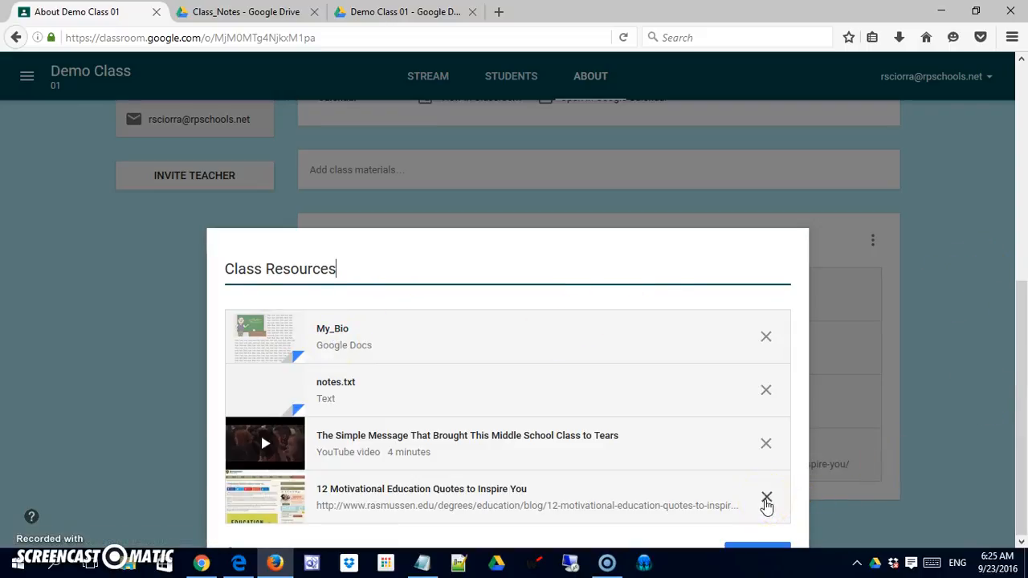
pyautogui.click(989, 359)
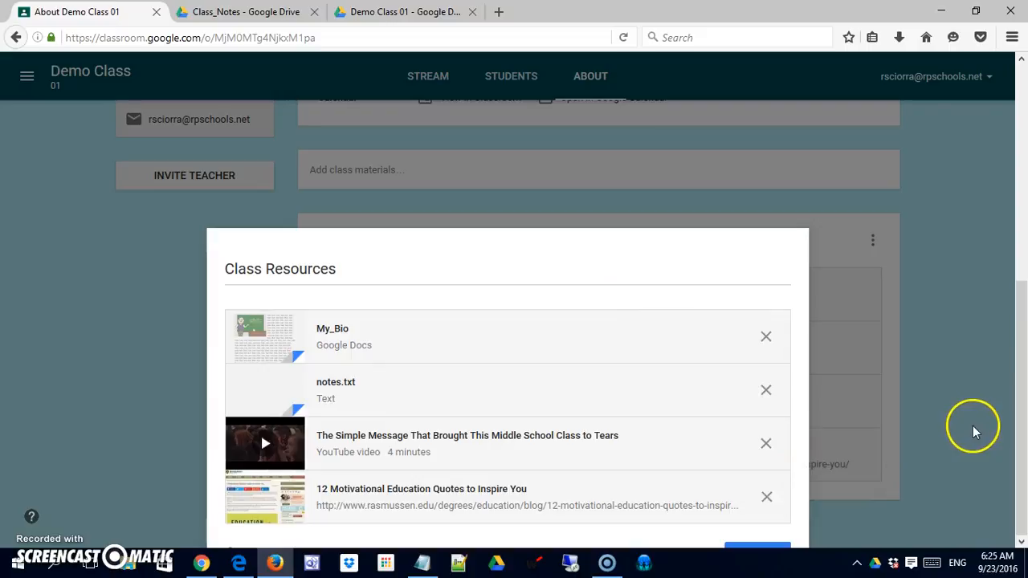
pyautogui.moveTo(1024, 376); pyautogui.dragTo(1015, 241)
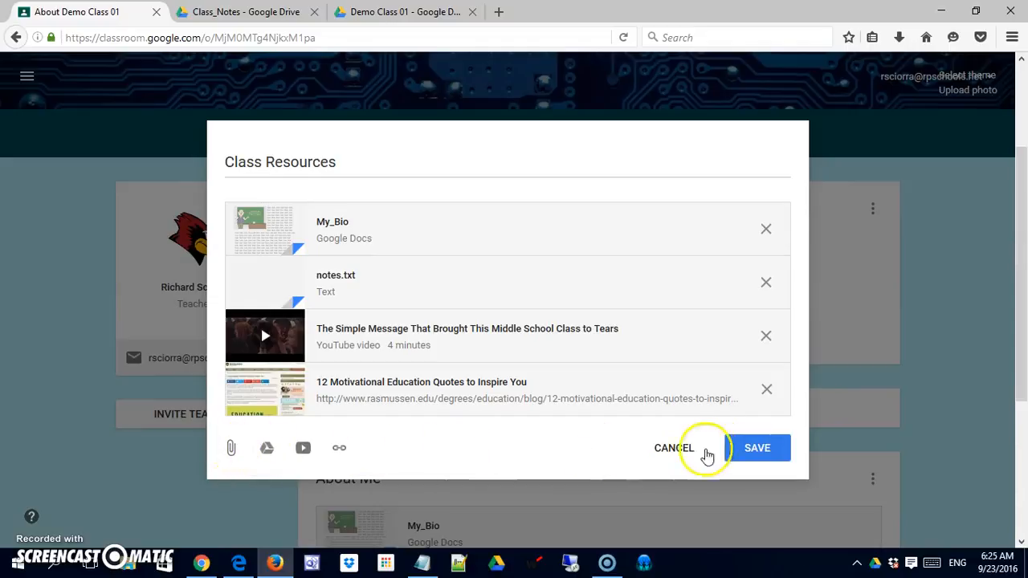
pyautogui.click(759, 450)
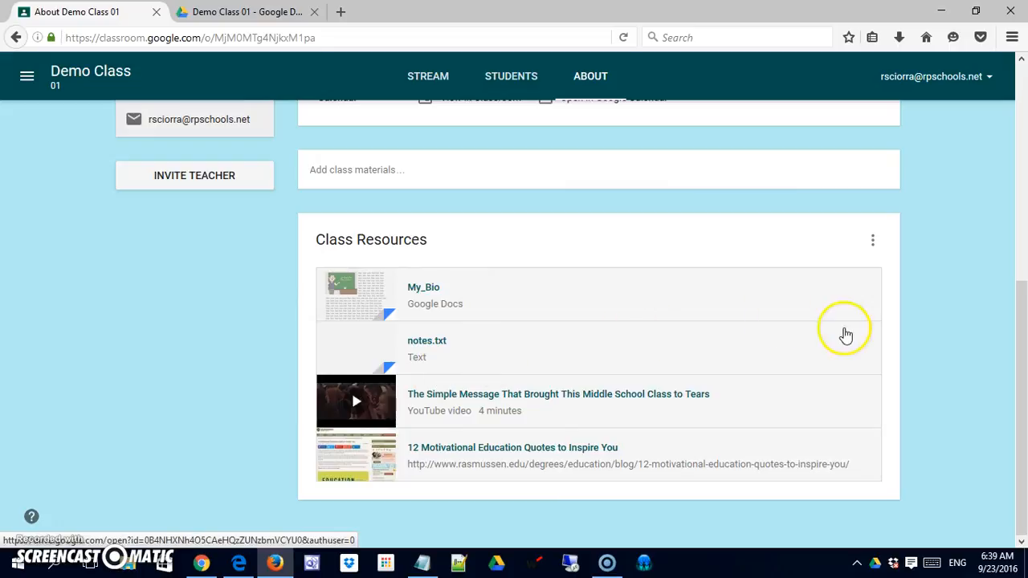
pyautogui.moveTo(1020, 325); pyautogui.dragTo(1021, 284)
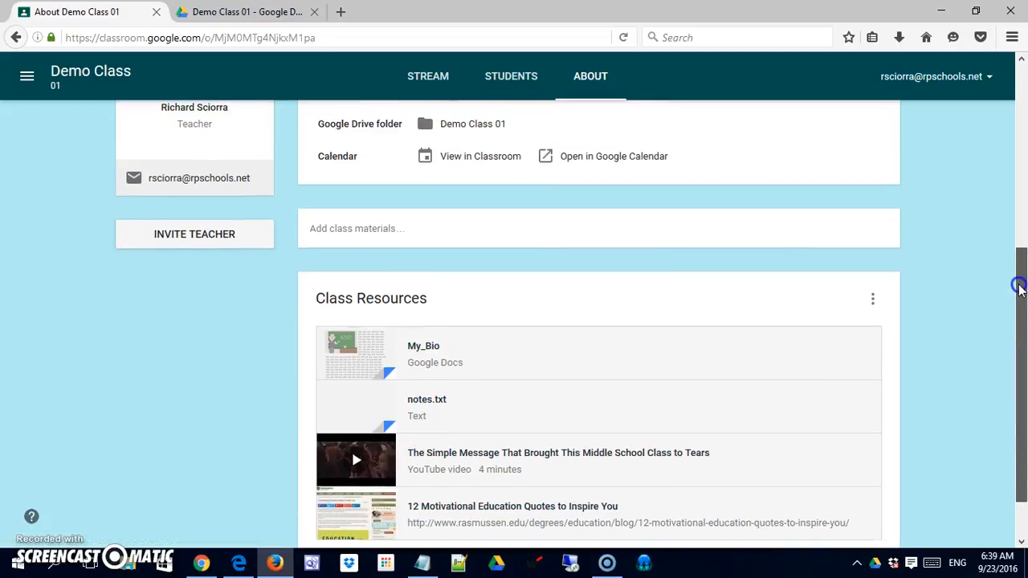
pyautogui.click(366, 240)
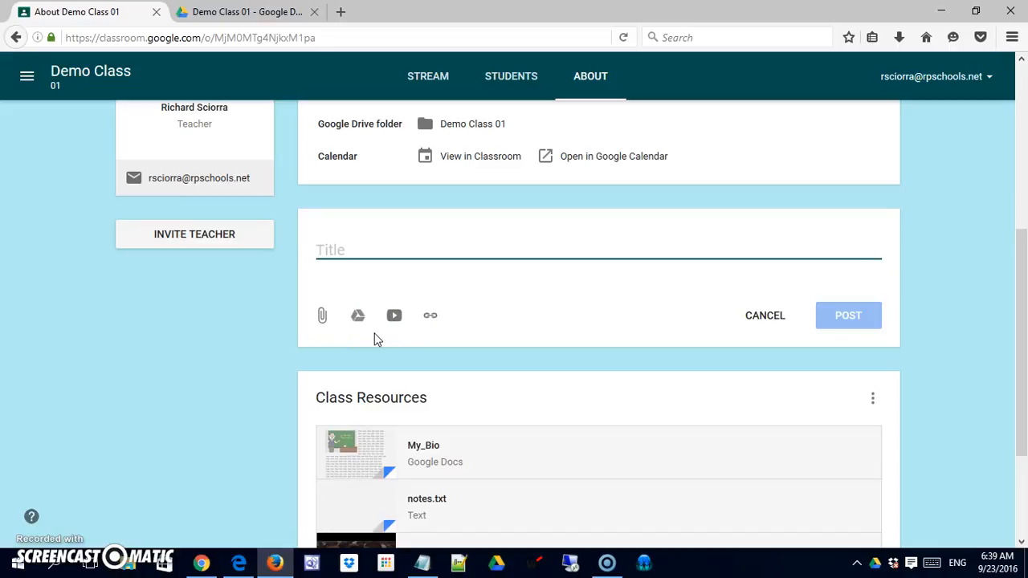
pyautogui.click(759, 318)
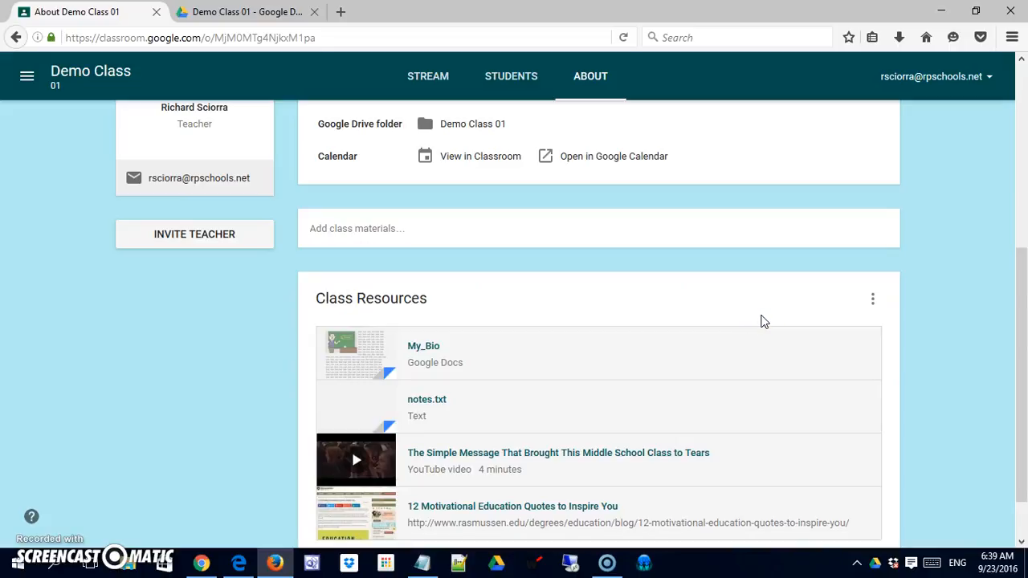
pyautogui.moveTo(1020, 298); pyautogui.dragTo(1023, 399)
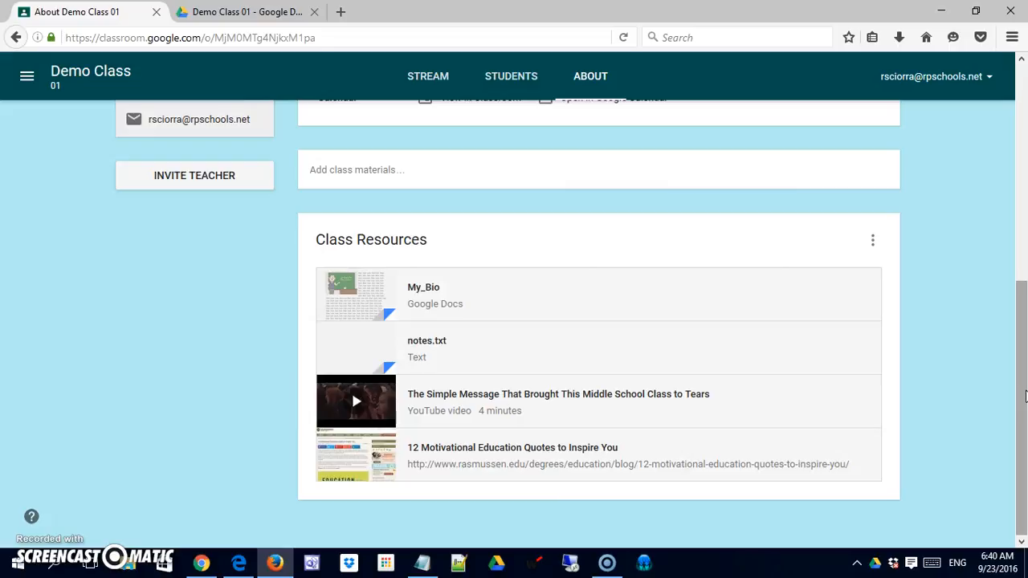
pyautogui.scroll(1, 1025, 394)
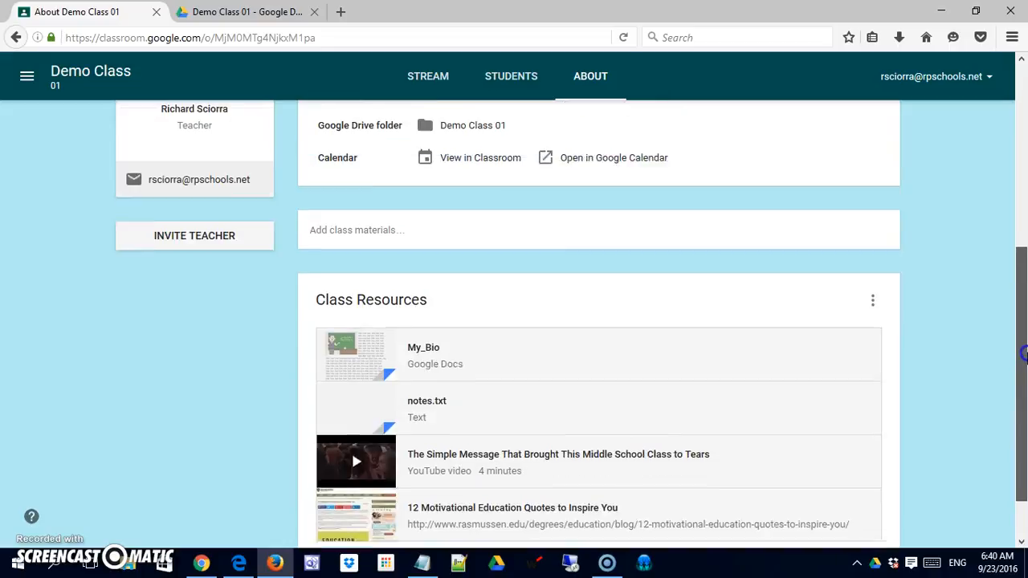
pyautogui.scroll(-1, 1025, 401)
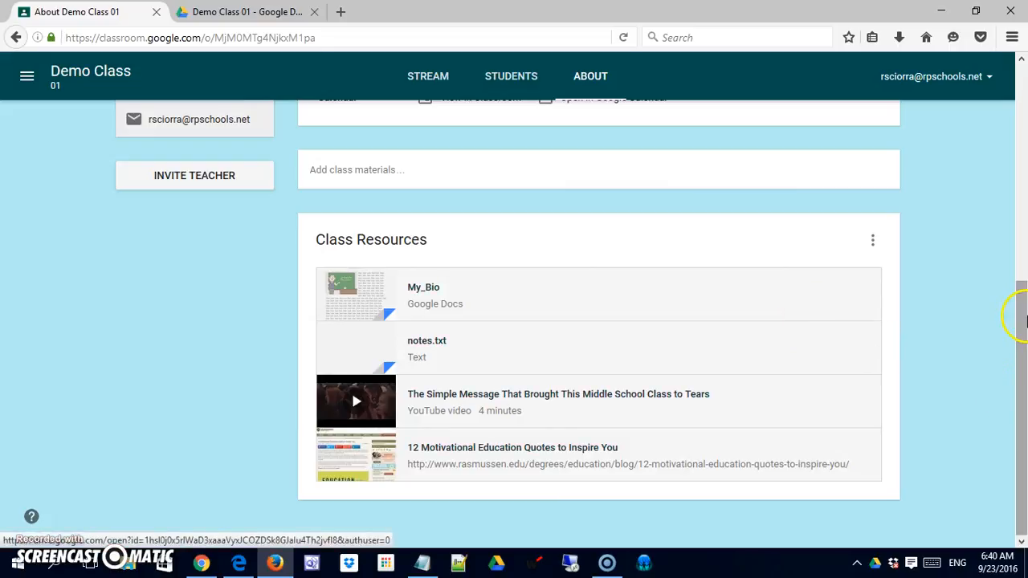
# Step: Open the class's Google Drive folder, examine the files inside Class_Notes, and return to the class's About page
pyautogui.moveTo(1023, 324); pyautogui.dragTo(1020, 201)
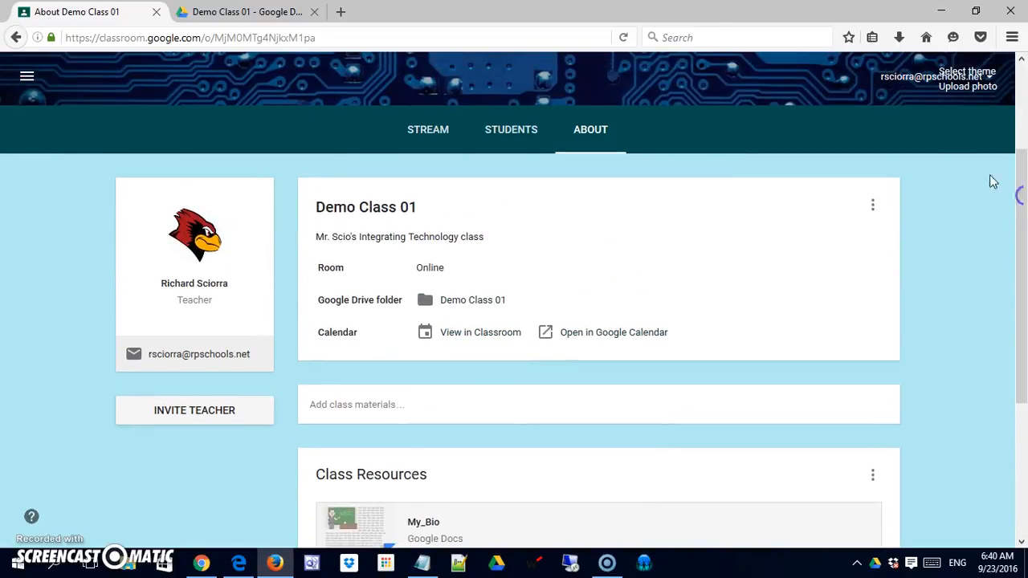
pyautogui.click(474, 303)
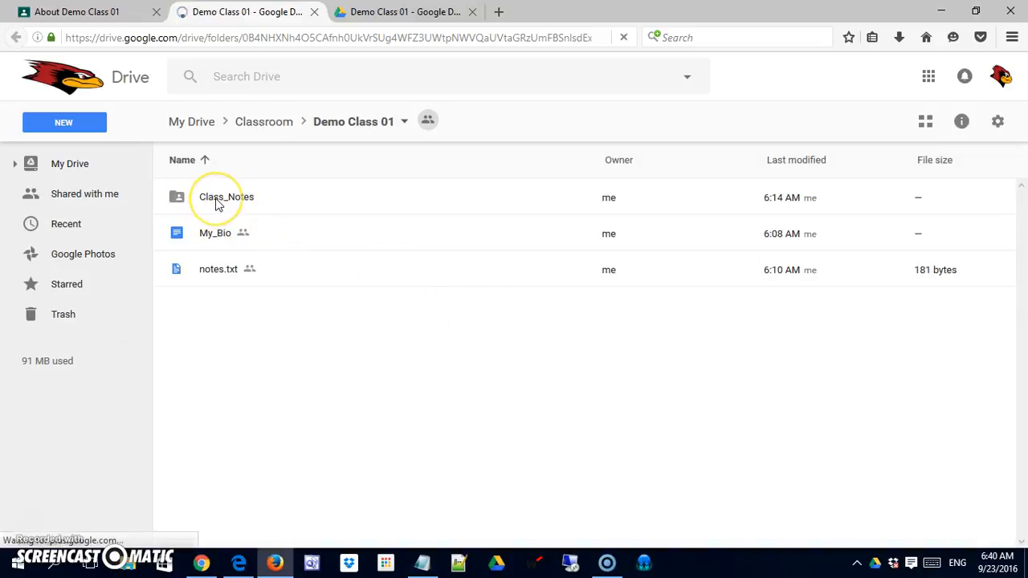
pyautogui.doubleClick(215, 204)
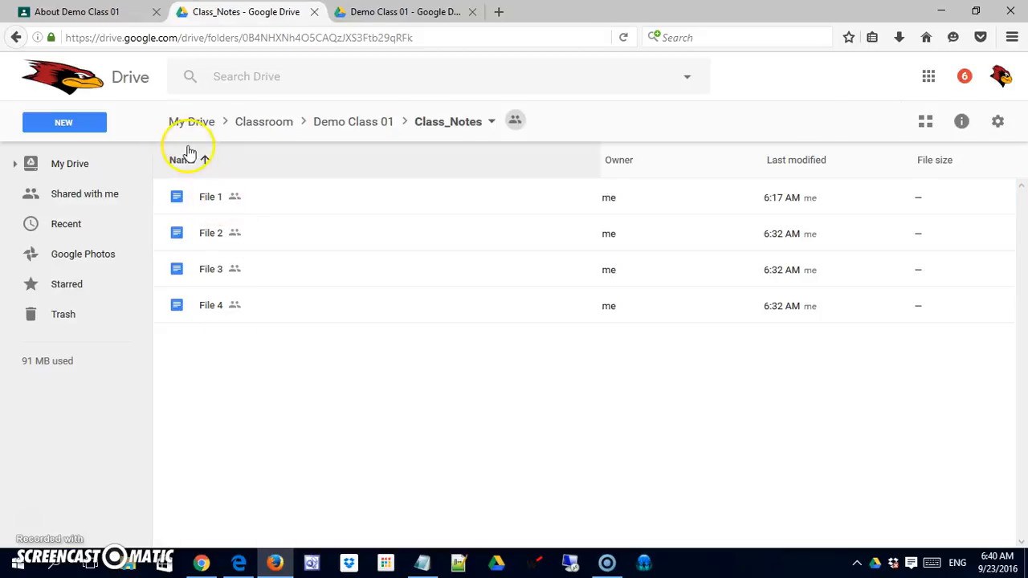
pyautogui.click(16, 38)
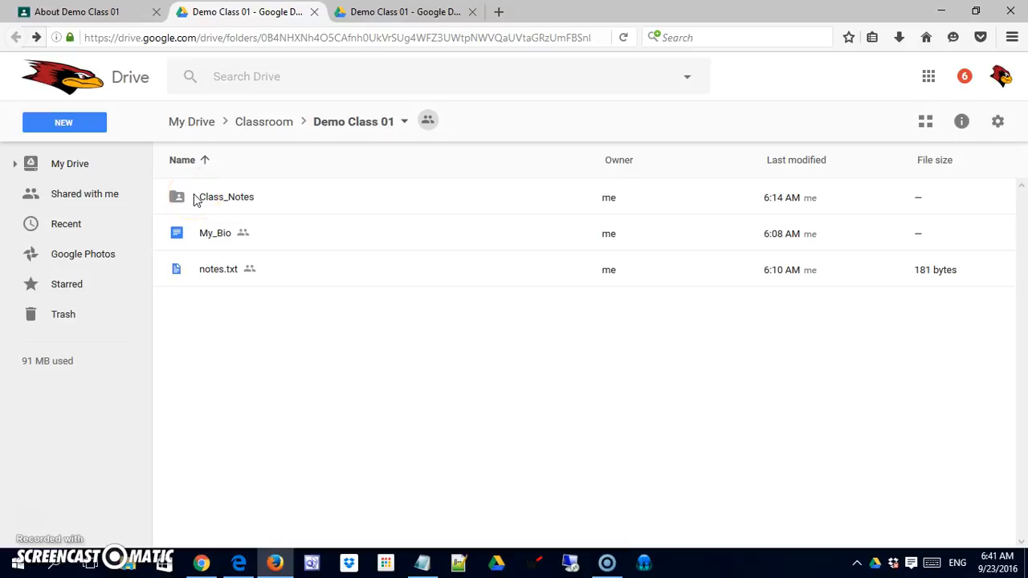
pyautogui.click(87, 12)
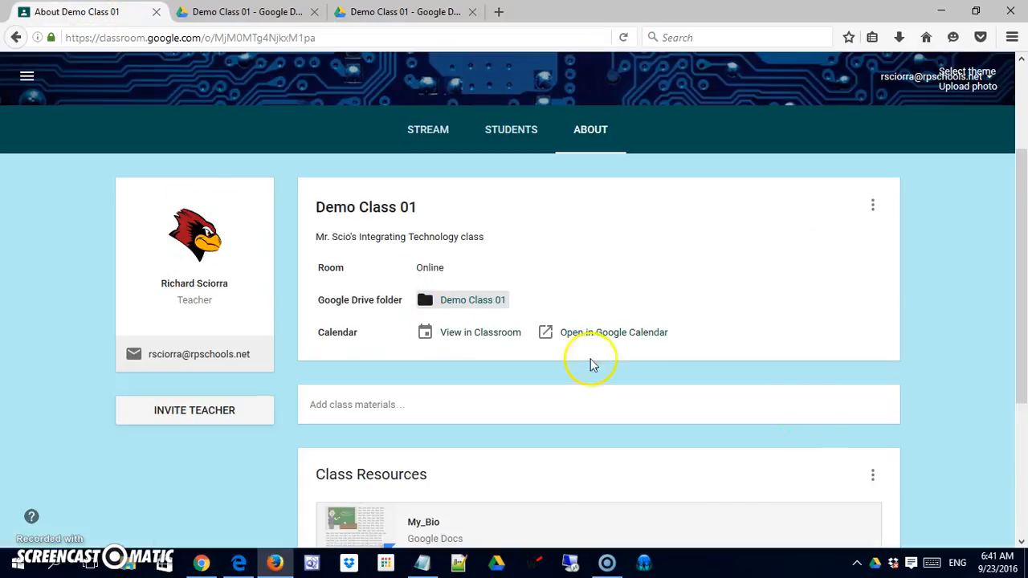
# Step: Start a new class materials post on the About page and open the Google Drive file picker for it
pyautogui.moveTo(1023, 201); pyautogui.dragTo(1015, 299)
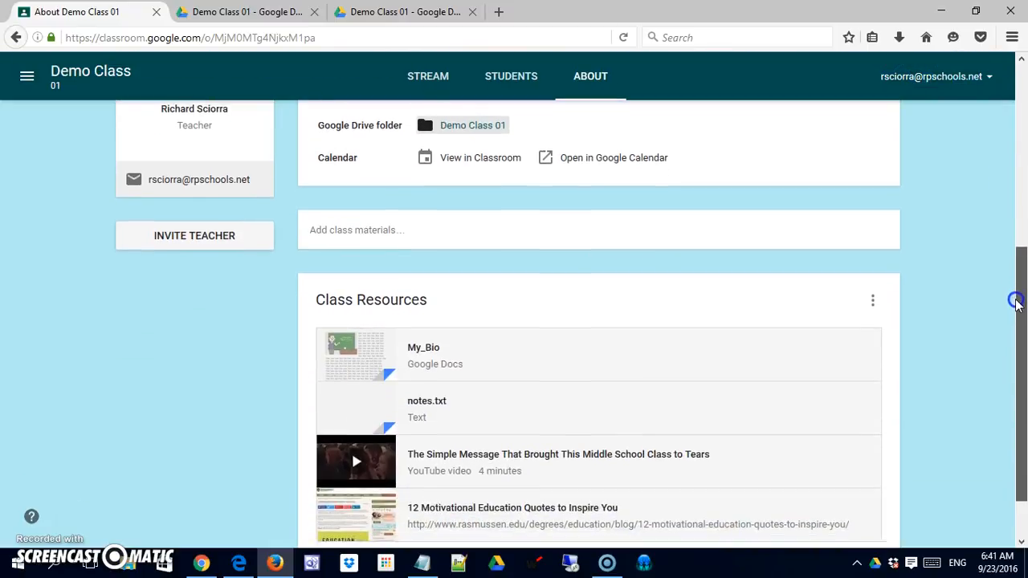
pyautogui.click(388, 229)
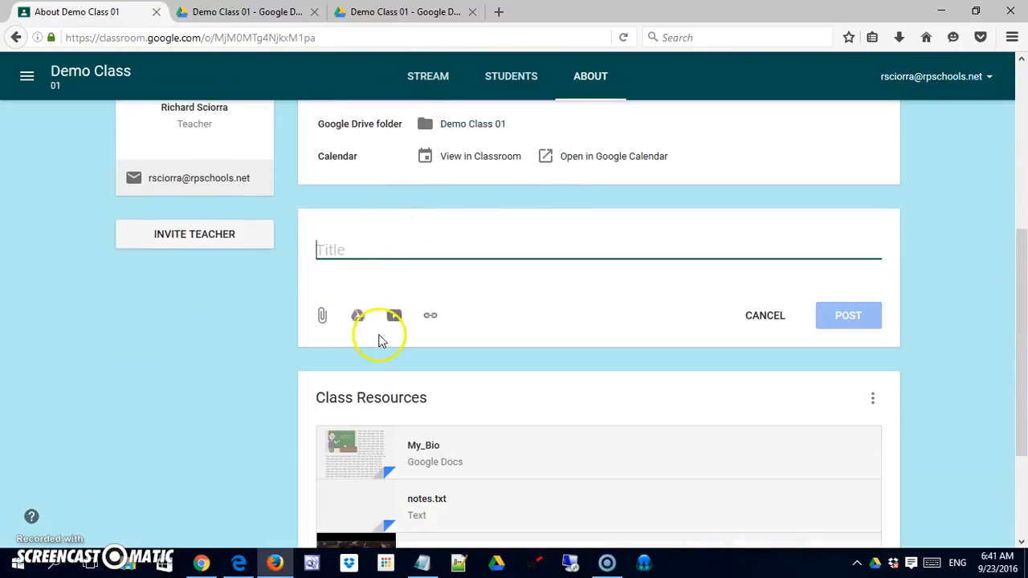
pyautogui.click(358, 317)
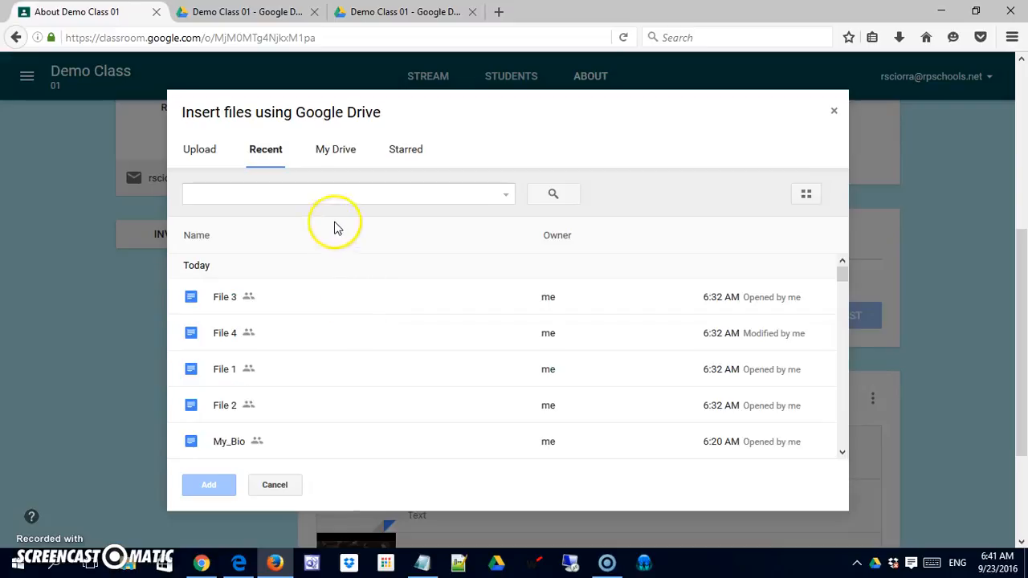
# Step: Try to choose the Class_Notes folder from Classroom > Demo Class 01 in My Drive as an attachment
pyautogui.click(339, 154)
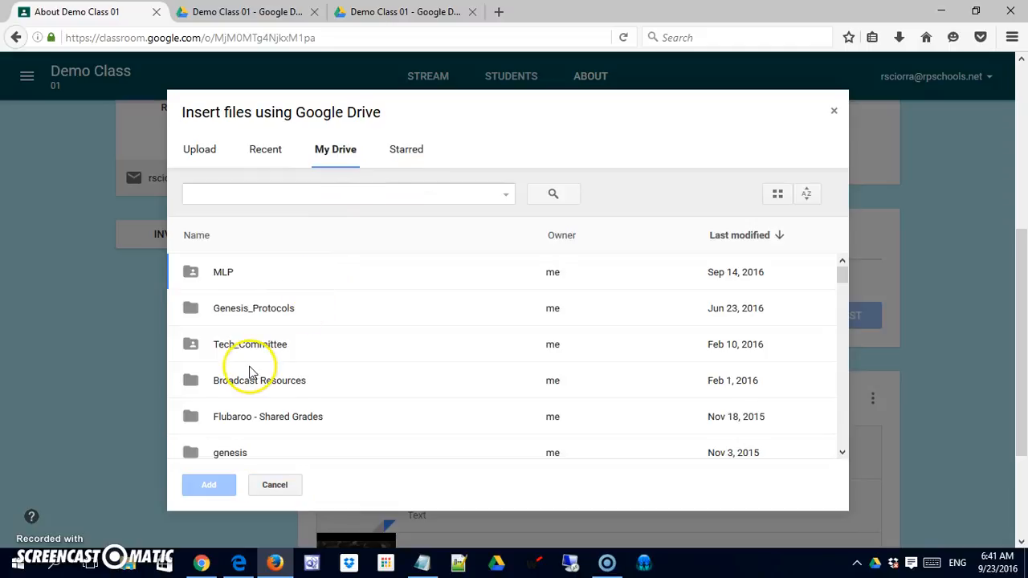
pyautogui.click(842, 370)
pyautogui.click(843, 369)
pyautogui.click(843, 369)
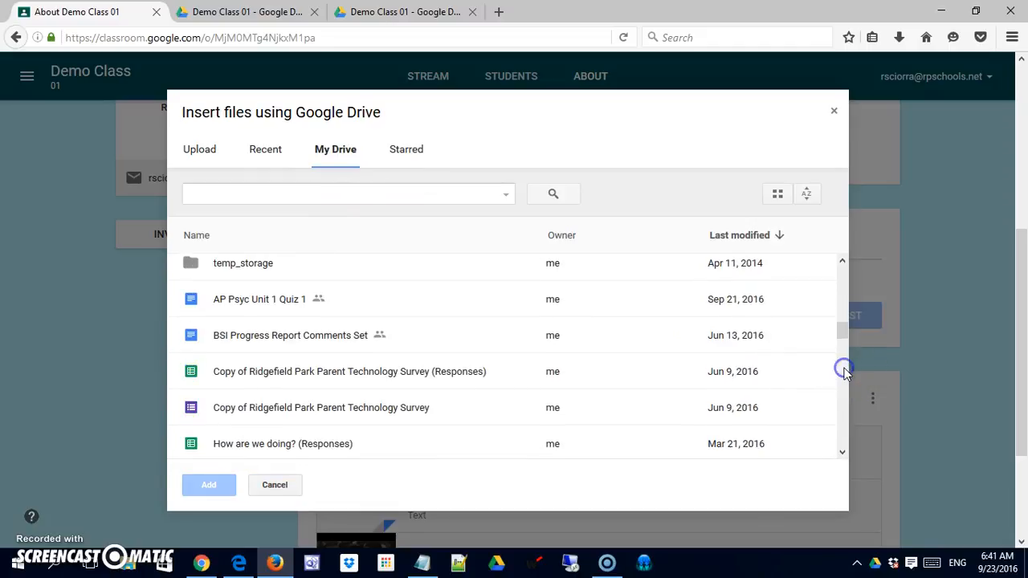
pyautogui.moveTo(843, 331); pyautogui.dragTo(840, 298)
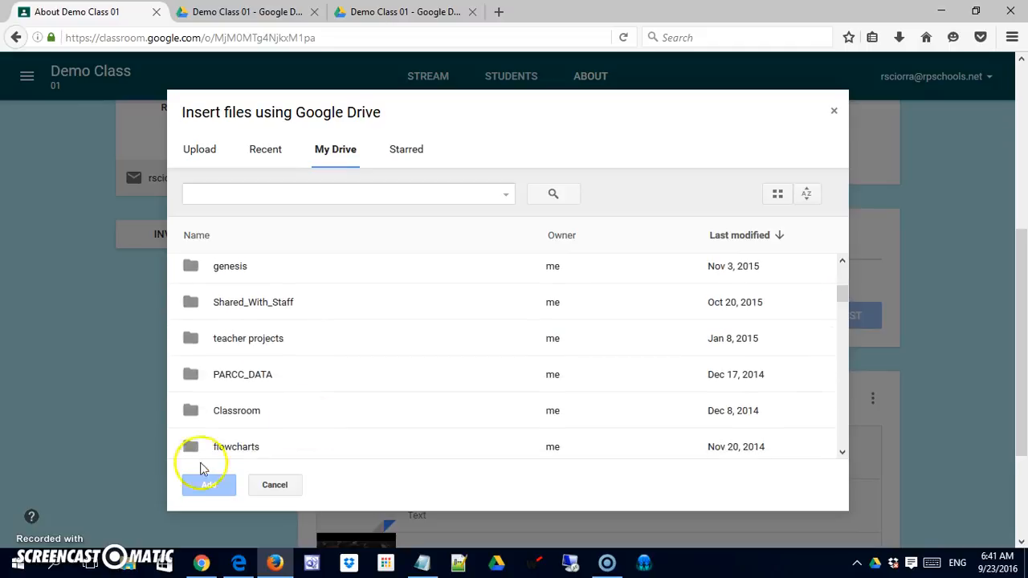
pyautogui.doubleClick(222, 412)
pyautogui.doubleClick(230, 286)
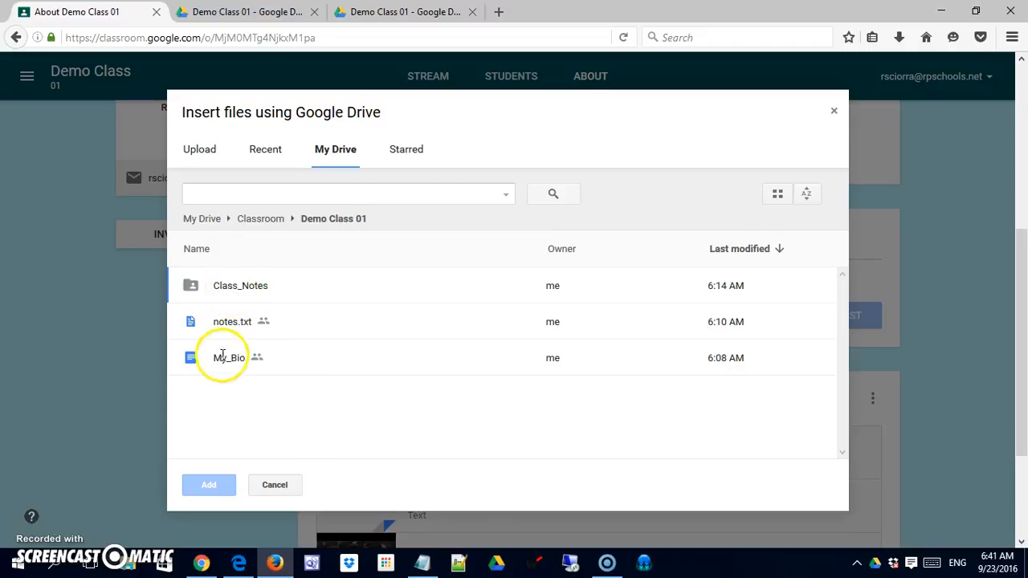
pyautogui.click(202, 290)
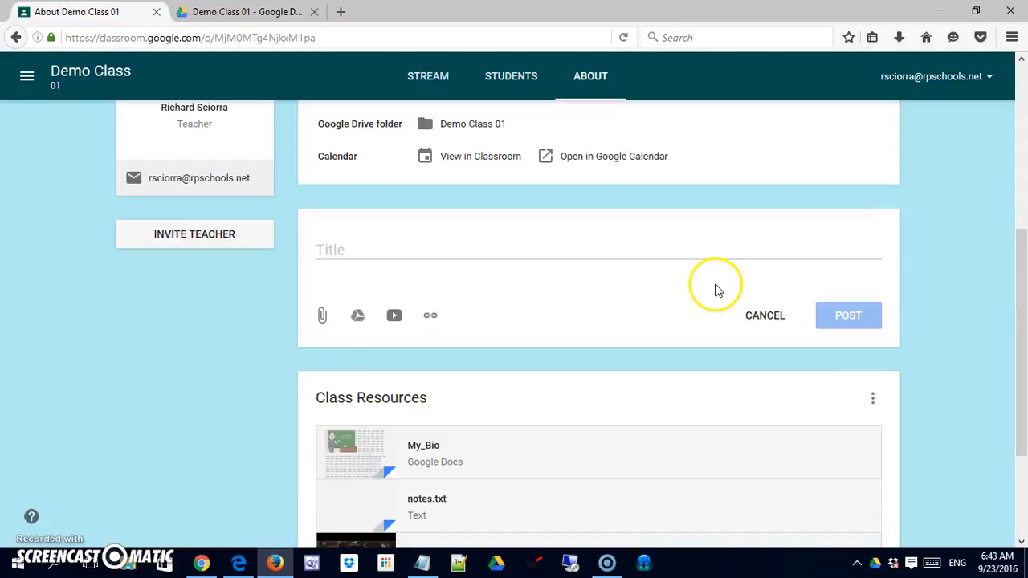
# Step: Open the class's Google Drive folder from the About page, look inside Class_Notes, and go back to the Demo Class 01 folder
pyautogui.click(450, 127)
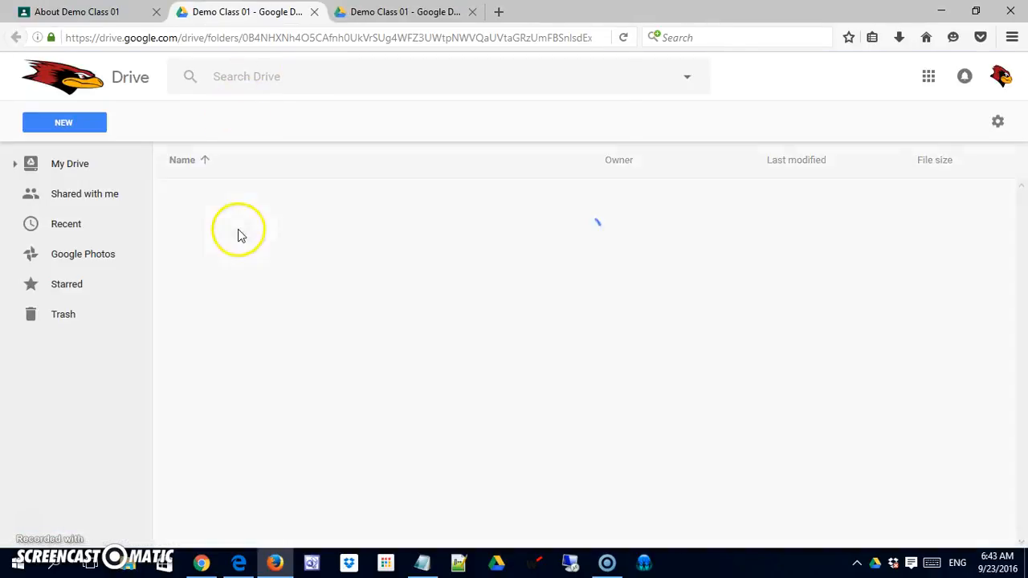
pyautogui.doubleClick(203, 203)
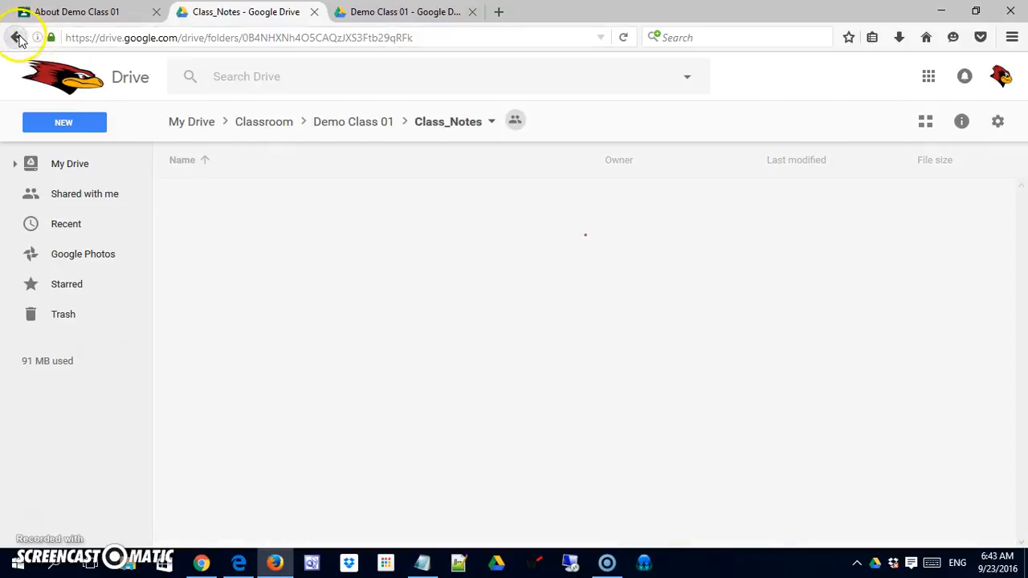
pyautogui.click(16, 37)
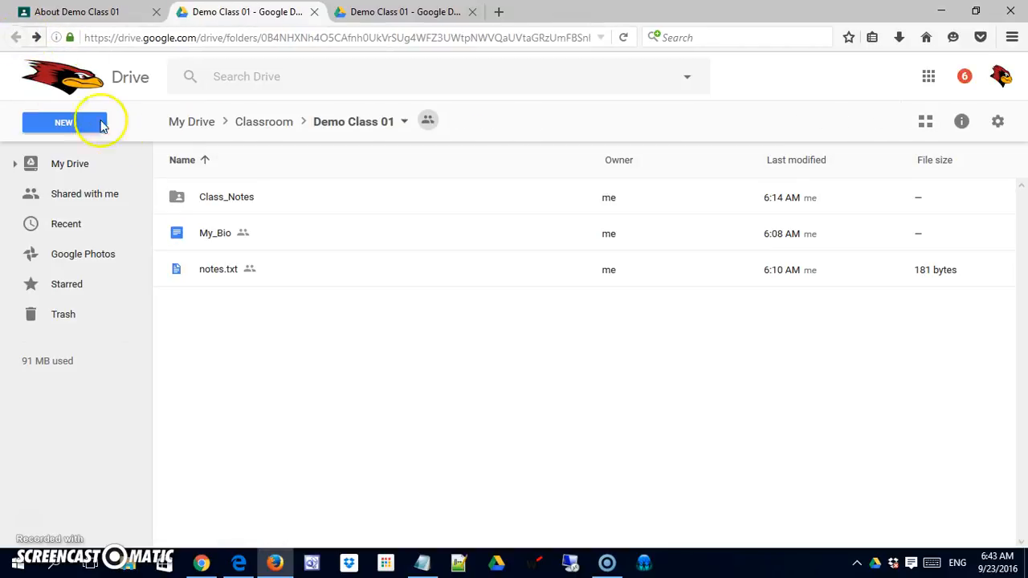
# Step: Try getting a shareable link for the Class_Notes folder, then turn its link sharing back off
pyautogui.click(198, 202)
pyautogui.rightClick(199, 203)
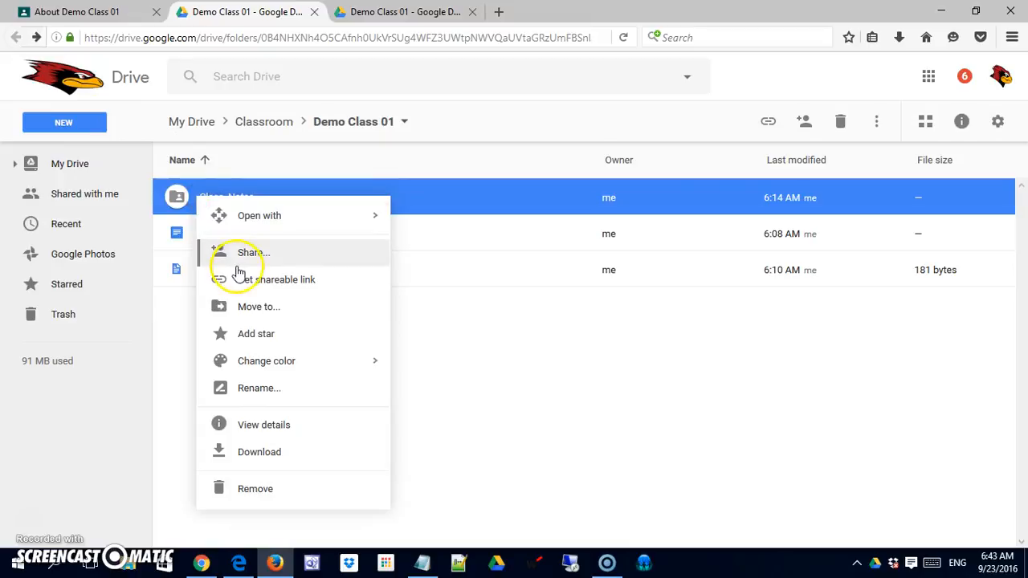
pyautogui.click(263, 281)
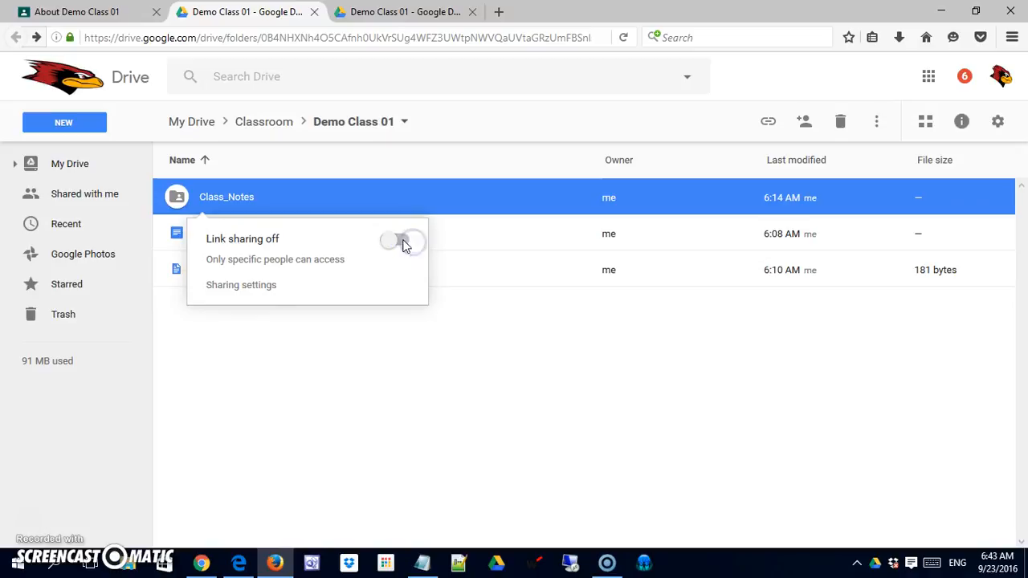
pyautogui.click(404, 244)
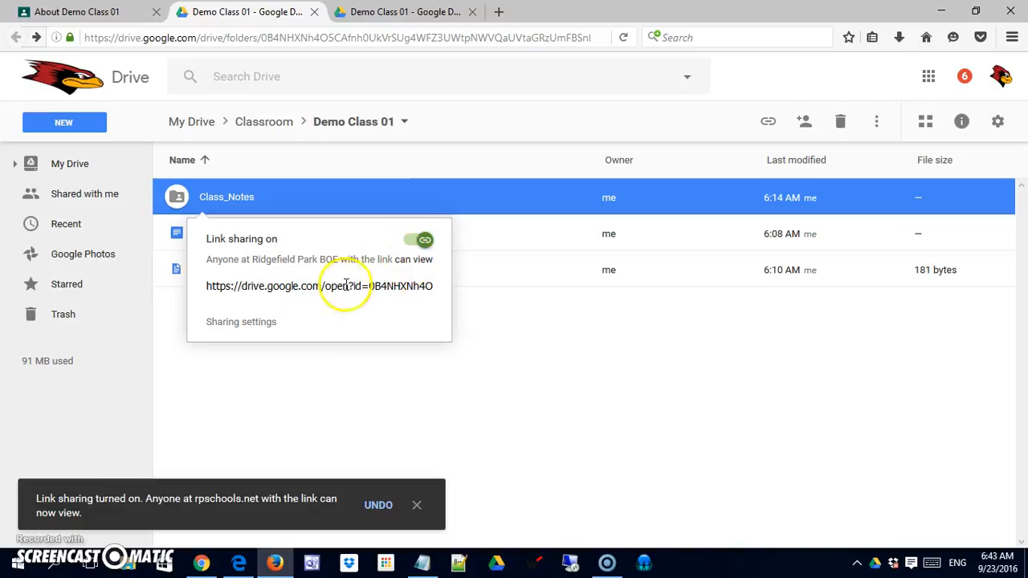
pyautogui.moveTo(212, 285); pyautogui.dragTo(378, 287)
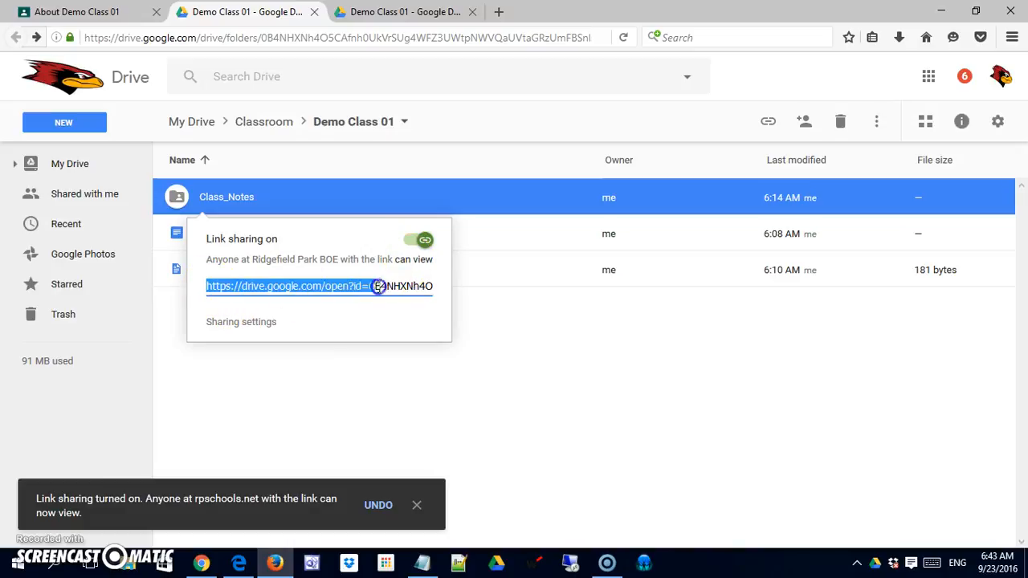
pyautogui.click(417, 239)
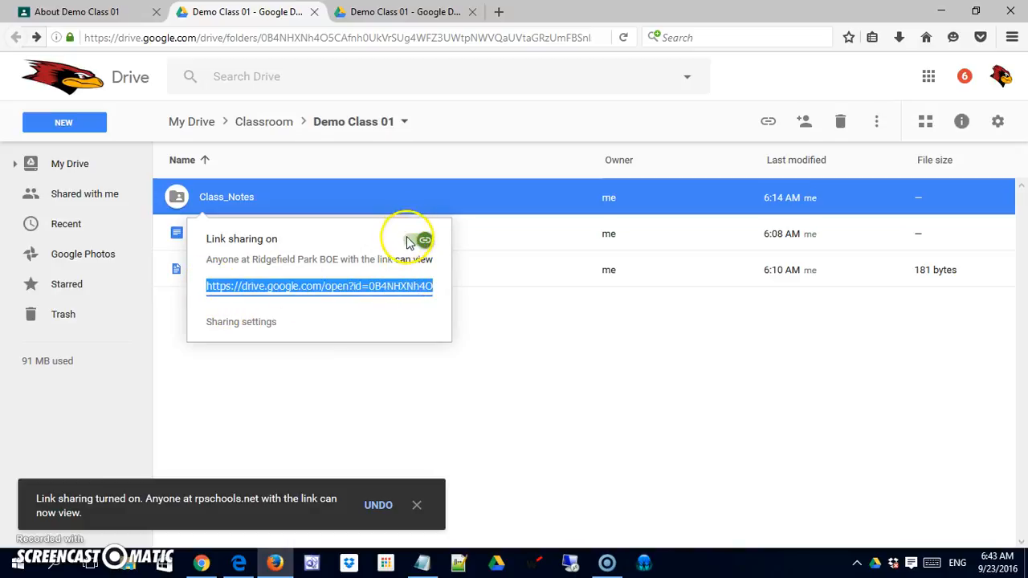
pyautogui.click(32, 514)
# Step: Open the Class_Notes folder's advanced sharing settings and set link sharing to "On - Anyone with the link", saving the change
pyautogui.rightClick(206, 199)
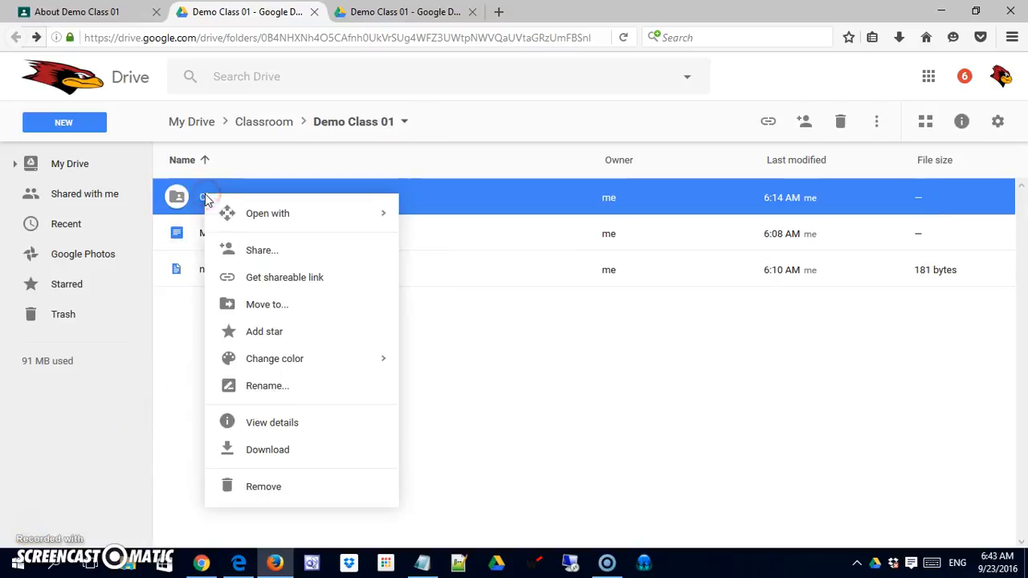
pyautogui.click(293, 256)
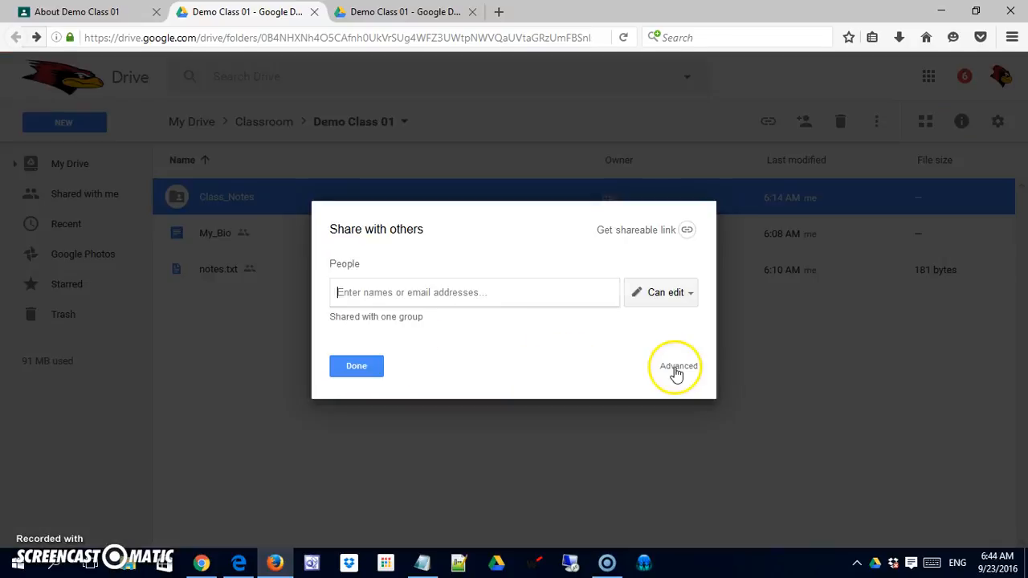
pyautogui.click(675, 371)
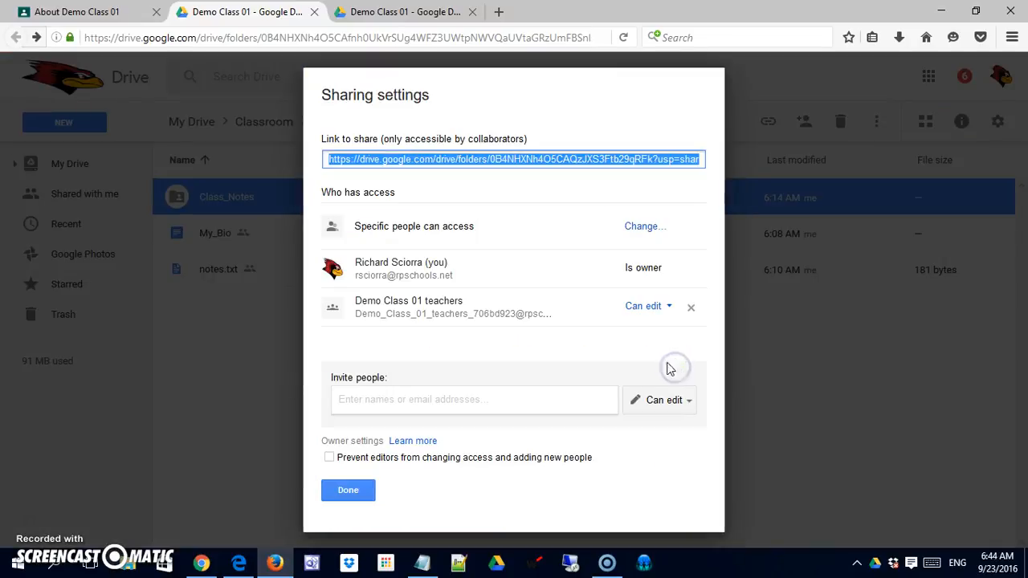
pyautogui.click(650, 229)
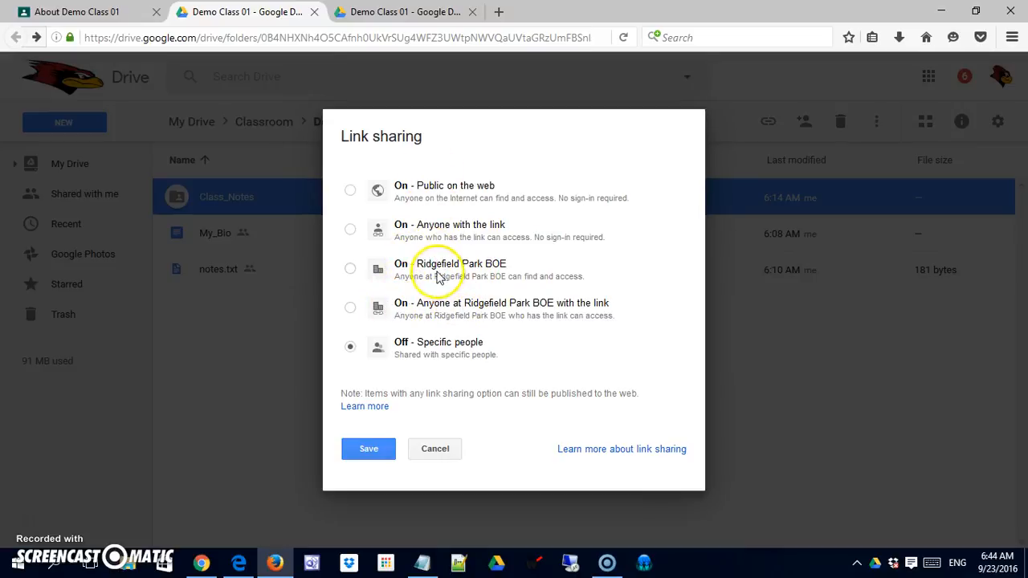
pyautogui.click(351, 232)
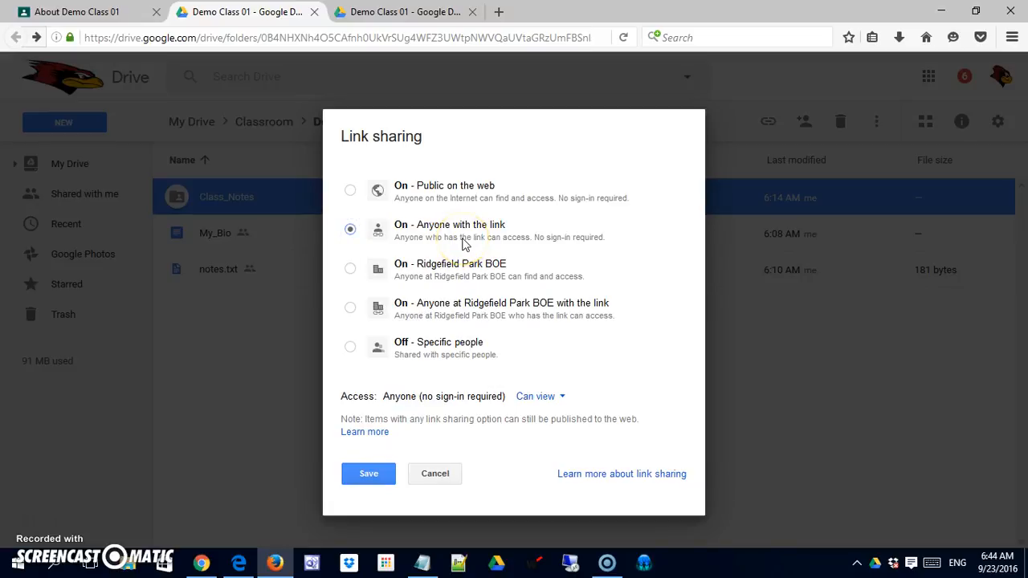
pyautogui.click(368, 474)
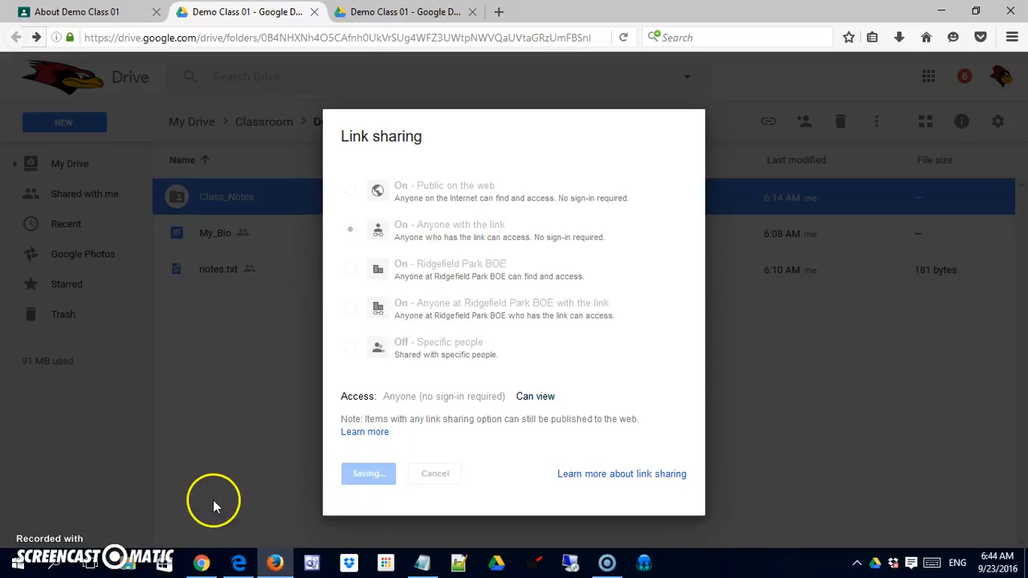